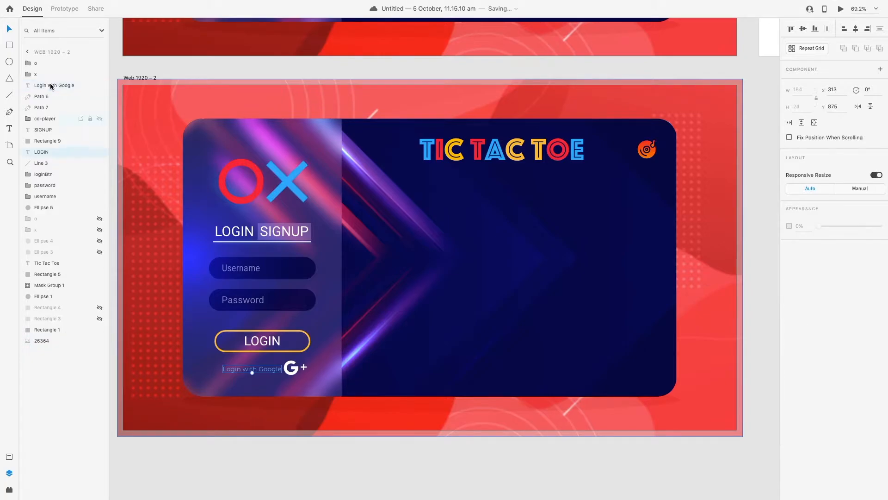
Group the Google login text and icon paths, SIGNUP and LOGIN labels, Rectangle 9, Line 3, login button, password and username fields
click(49, 166)
shift+click(44, 108)
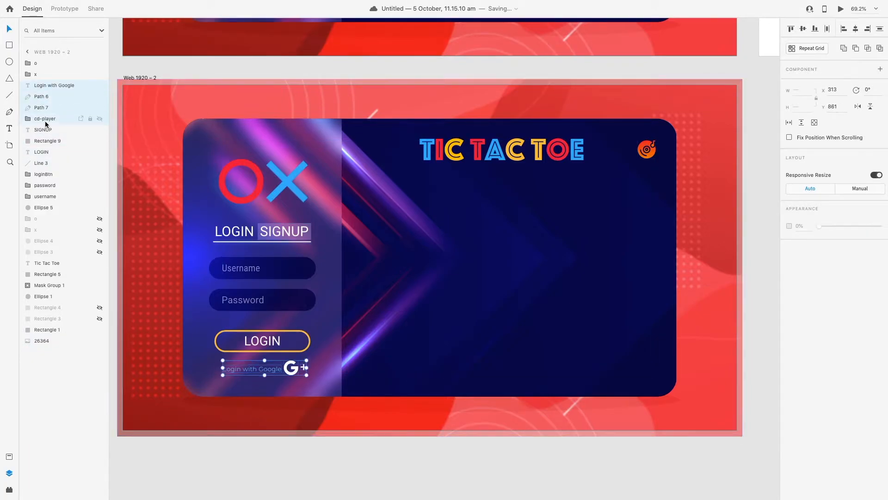
super+click(44, 130)
super+click(44, 141)
super+click(50, 155)
super+click(51, 163)
super+click(55, 175)
super+click(52, 185)
super+click(50, 196)
double_click(49, 207)
key(Escape)
right_click(40, 150)
click(70, 233)
Rename the login form group as login_pre and hide it
double_click(45, 86)
text(ogin)
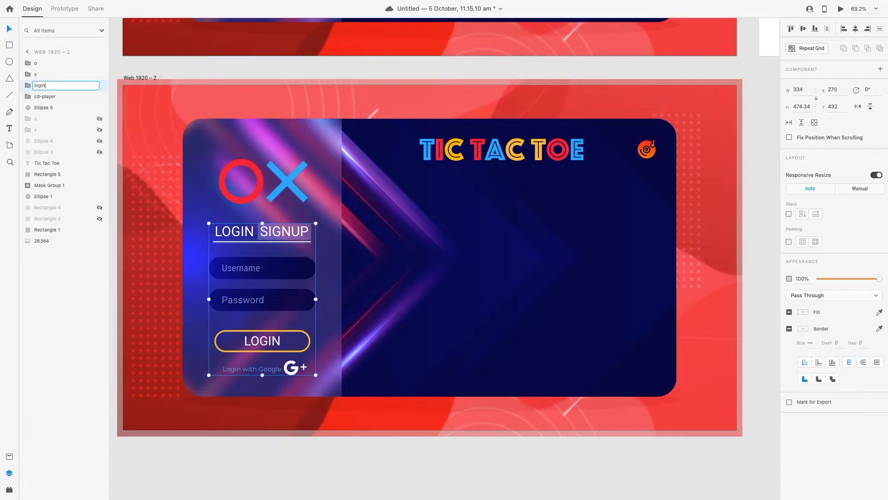
text(ogin_pre)
key(Return)
click(99, 85)
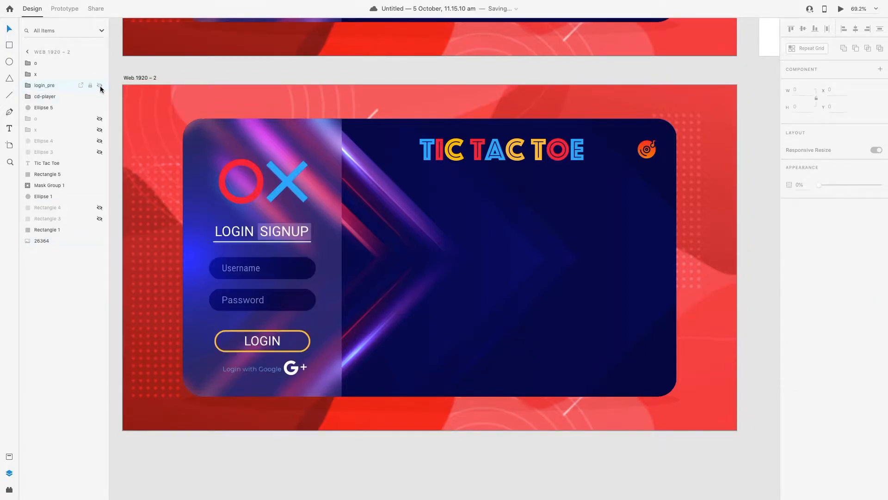
Draw a borderless circle about 270 px wide below the O and X, with background blur enabled at brightness -1
click(10, 62)
drag(232, 232, 318, 367)
click(8, 29)
drag(288, 280, 275, 279)
click(789, 360)
drag(861, 389, 854, 389)
click(790, 276)
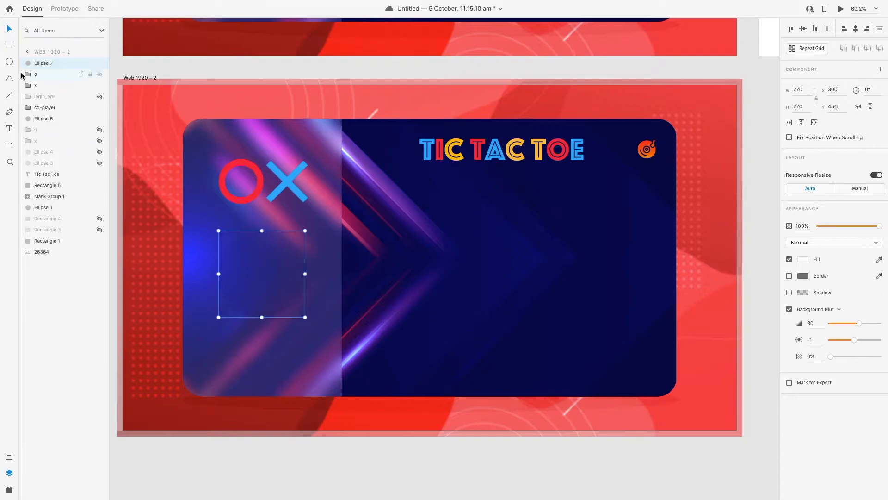
Draw a second circle about 203 px wide and centre it vertically and horizontally on the larger circle
drag(206, 224, 272, 311)
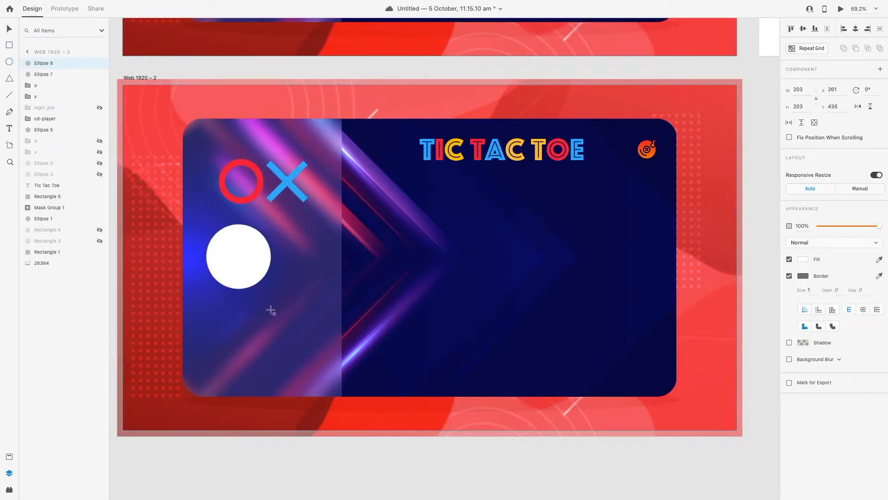
click(9, 30)
drag(247, 259, 276, 279)
shift+click(299, 262)
click(803, 30)
click(855, 29)
Set the white circle's size to 220 px and centre it again on the larger circle
click(255, 347)
click(259, 292)
click(800, 90)
text(2)
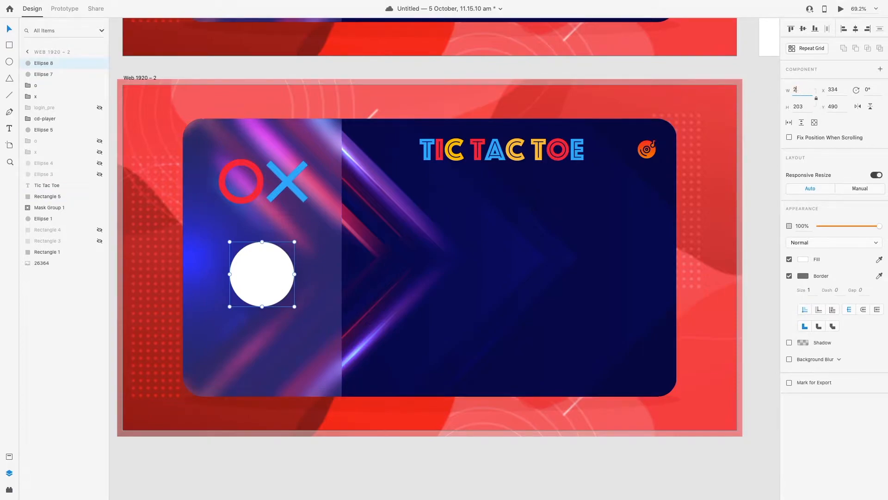
text(20)
key(Return)
shift+click(256, 236)
click(803, 28)
click(855, 29)
click(258, 333)
Fill the white circle with a selected Unsplash portrait using the UI Faces plugin
click(256, 288)
click(9, 489)
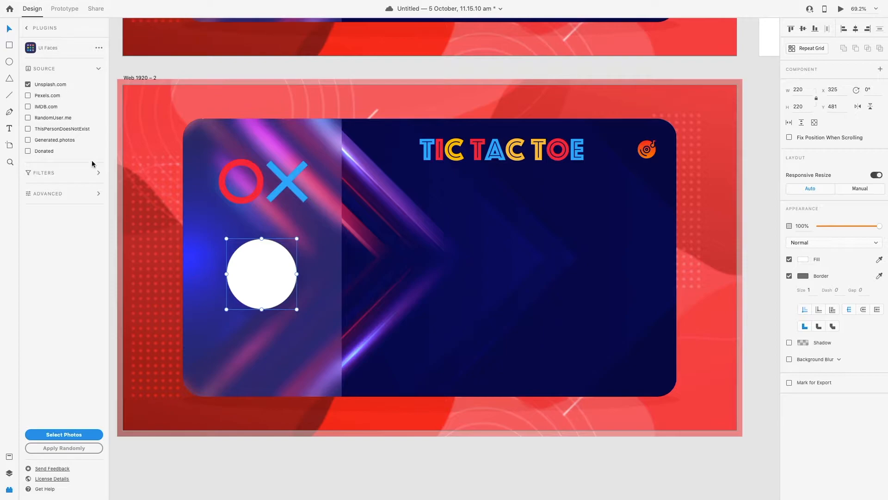
click(69, 435)
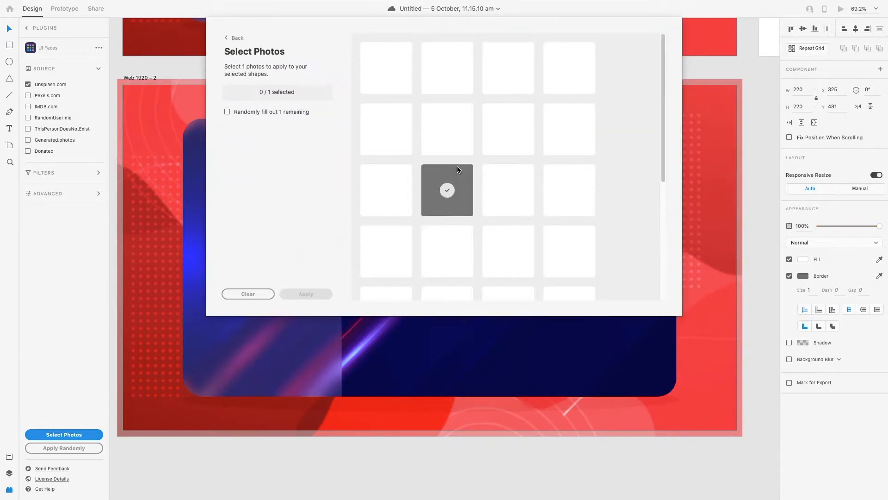
scroll(635, 158, down, 3)
scroll(635, 158, up, 3)
scroll(635, 157, down, 1)
click(569, 178)
click(305, 294)
Adjust the background blur brightness of the larger circle behind the portrait
click(277, 330)
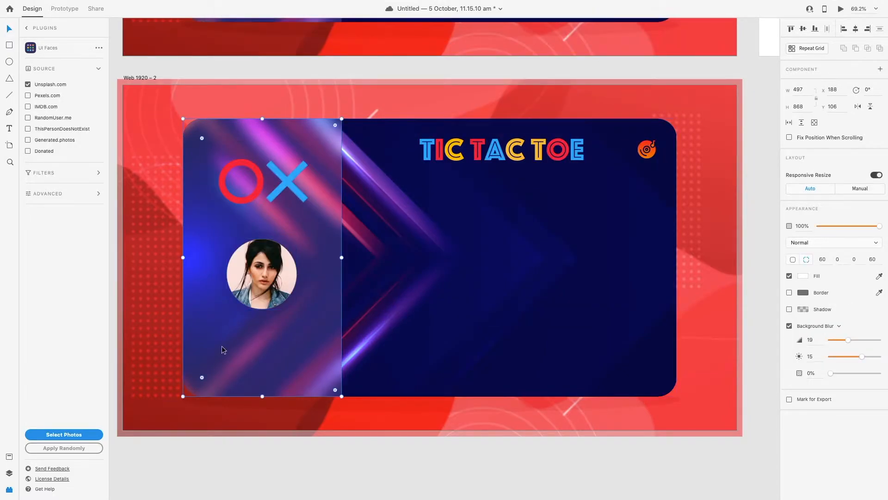
click(292, 303)
drag(847, 341, 851, 340)
click(197, 343)
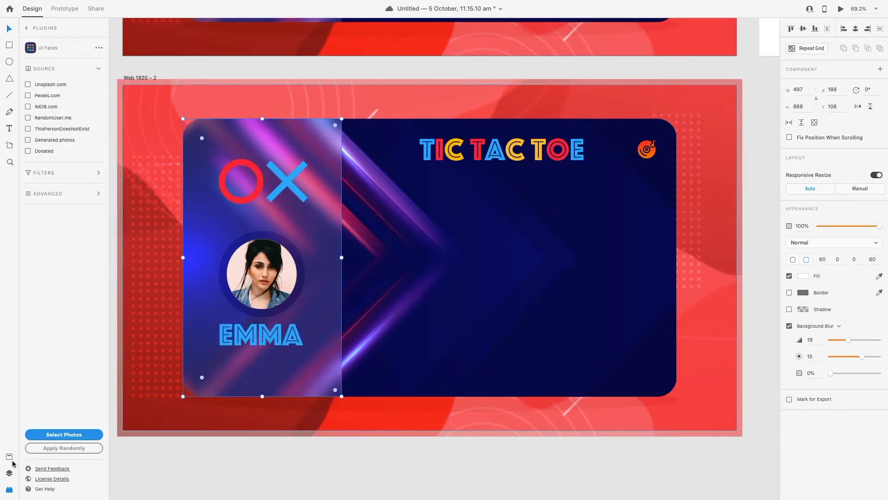
Move the portrait circle and the larger circle behind it slightly up in the side panel
click(9, 472)
click(61, 74)
shift+click(47, 85)
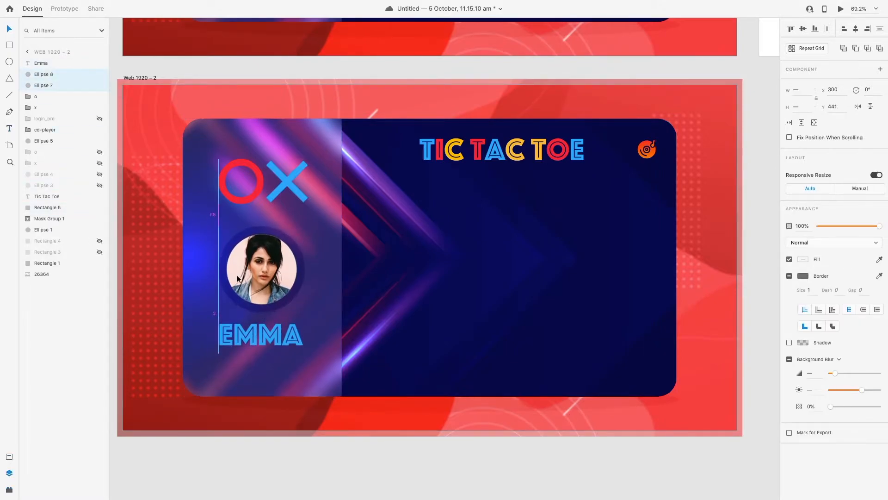
Set the player name text to the Solid font style at size 60
click(260, 334)
click(849, 240)
click(854, 260)
click(798, 245)
text(6)
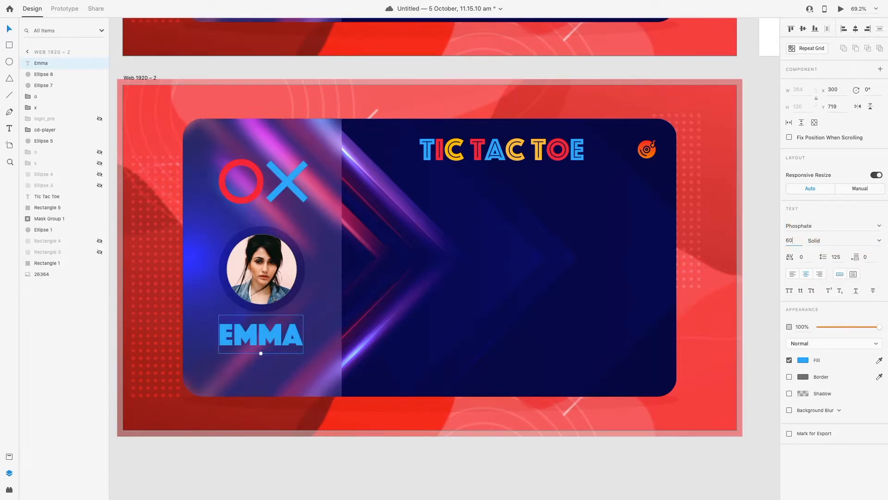
text(0)
Try Roboto Regular and Abel as fonts for the player name text
key(shift+Tab)
text(Mont)
key(Return)
click(833, 225)
text(Roboto)
key(Return)
text(Regular)
click(831, 227)
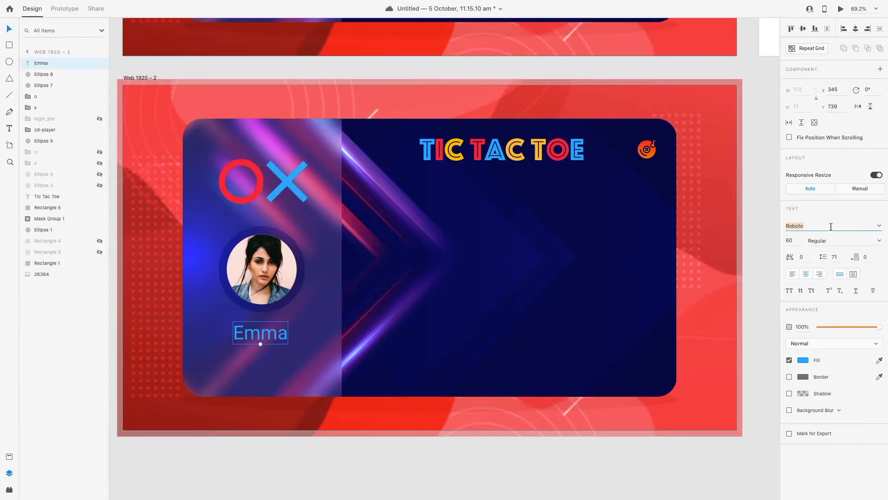
text(R)
key(BackSpace)
text(Abel)
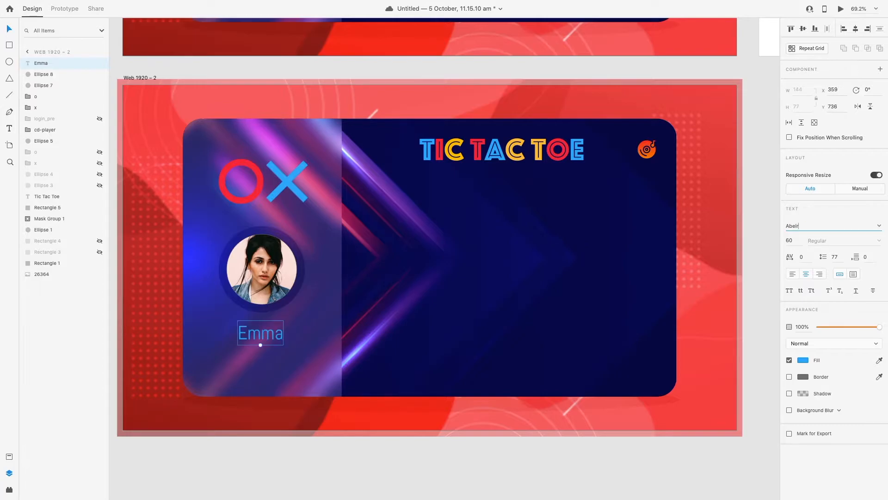
Set the player name's font to Raleway and fill it with the yellow sampled from the title
text(Raleway)
key(Return)
text(Ral)
key(Return)
click(803, 360)
click(785, 393)
click(540, 158)
Move the player name text up so it sits closer beneath the portrait
click(803, 256)
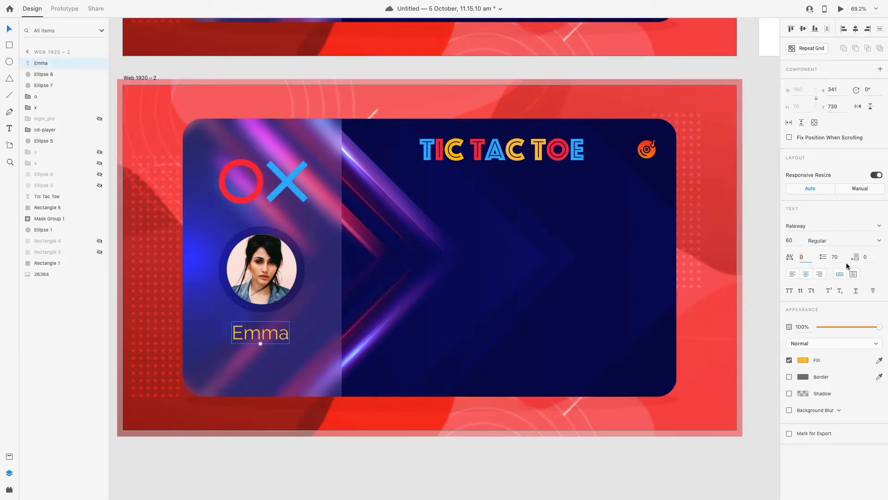
key(Return)
drag(258, 335, 260, 326)
click(327, 471)
Draw an unfilled circle about 80 px wide below the player name and give it a white border of size 3
click(10, 62)
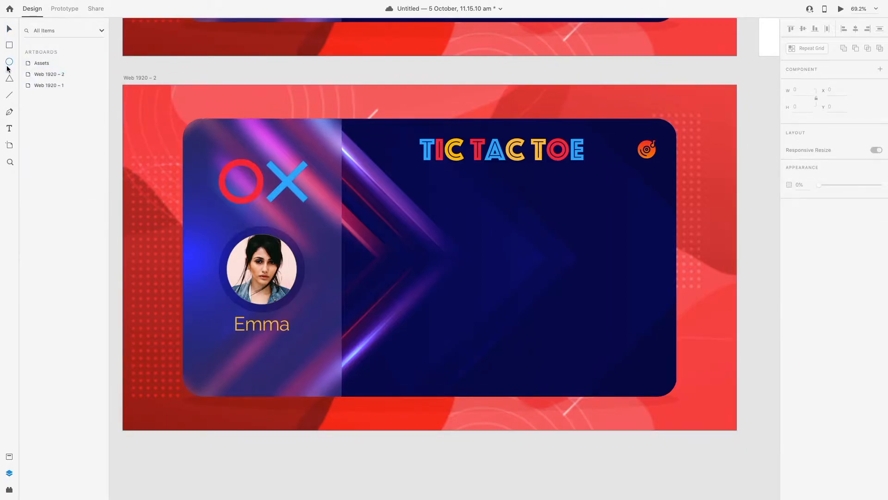
mouse_move(248, 352)
mouse_down()
mouse_move(277, 382)
mouse_move(273, 377)
mouse_up()
click(789, 260)
click(803, 276)
click(692, 223)
click(813, 291)
text(3)
key(Return)
Set the small circle's border to dash 140 and gap 30, and rotate it about 136° so the gap faces up
click(859, 289)
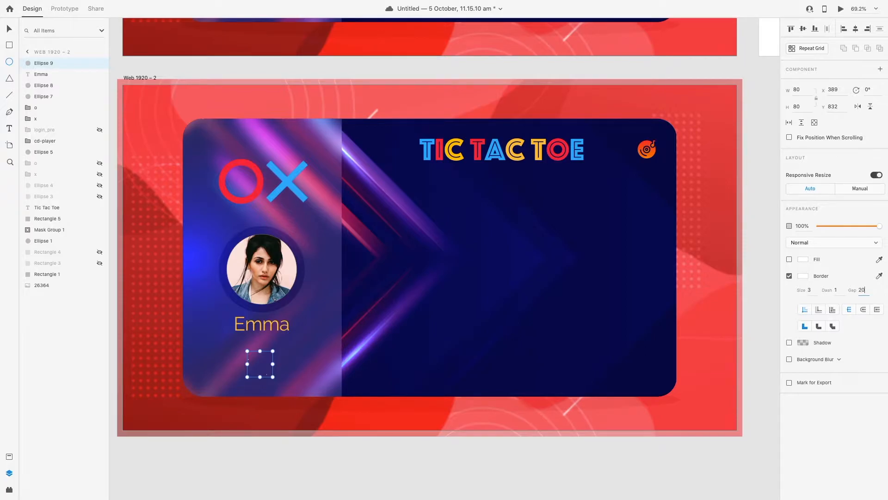
text(00)
click(863, 288)
drag(264, 388, 262, 383)
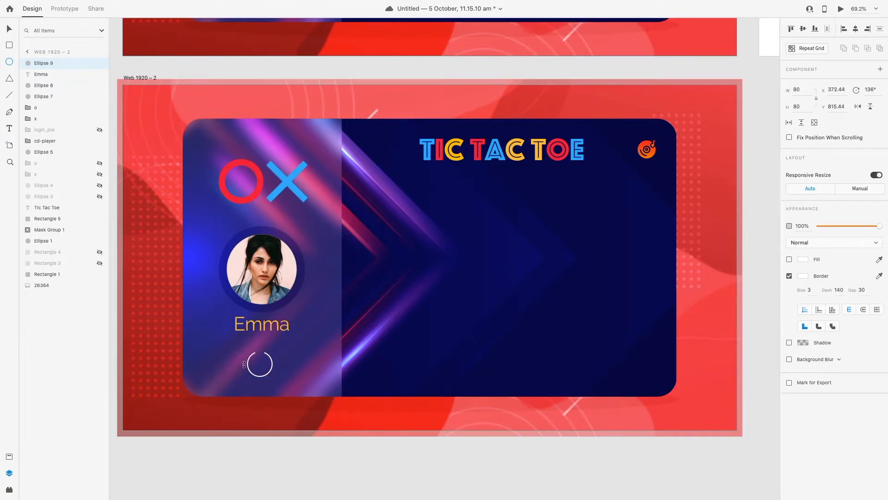
Draw a vertical line about 50 px long beside the open circle and colour its border white
drag(301, 350, 302, 366)
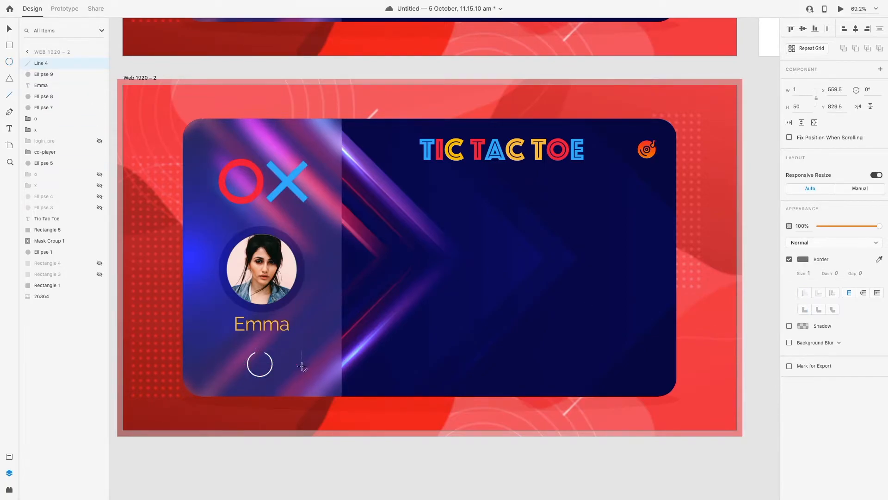
click(802, 259)
drag(702, 217, 685, 197)
click(853, 402)
Fit the vertical line into the gap at the top of the open circle to form a power icon
click(45, 75)
key(z)
double_click(267, 369)
drag(277, 353, 277, 363)
Place two short lines beside the power icon and rotate one to -45° and the other to 45°
drag(342, 340, 314, 347)
click(77, 230)
click(872, 91)
text(-45)
key(Return)
click(301, 349)
click(878, 91)
text(45)
key(Return)
Separate the two crossed short lines beside the power icon so they stand next to each other
shift+click(315, 350)
mouse_move(322, 350)
mouse_down()
mouse_move(310, 347)
mouse_move(318, 346)
mouse_up()
click(322, 346)
double_click(319, 349)
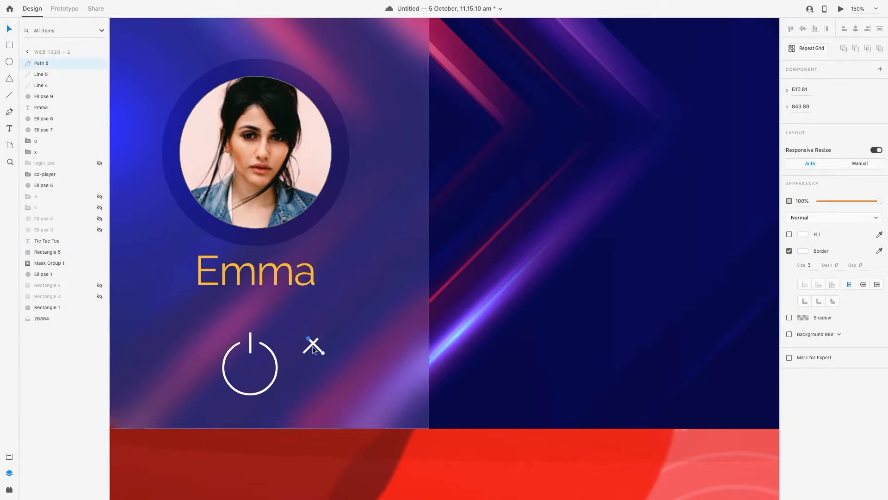
click(320, 349)
drag(319, 348, 349, 348)
Set the rotation of one short line to -20° and of the other to 20°
shift+click(311, 345)
click(344, 345)
click(344, 347)
key(Return)
text(-20)
key(Return)
click(311, 343)
click(879, 92)
text(20)
key(Return)
Nudge the rotated short lines together so their upper ends meet as an arrowhead
click(340, 343)
key(Left)
key(Left)
key(Left)
key(Right)
Move both arrowhead lines onto the upper end of the power icon's vertical line
drag(360, 315, 303, 347)
key(Left)
key(Left)
key(Left)
key(Left)
key(Left)
key(Left)
key(Left)
key(Left)
key(Left)
key(Left)
key(Left)
key(Left)
key(Left)
key(Left)
key(Left)
key(Left)
key(Left)
click(353, 355)
click(309, 342)
shift+click(297, 343)
key(Left)
key(Left)
key(Left)
key(Left)
key(Left)
key(Left)
key(Left)
key(Left)
key(shift+Left)
key(shift+Left)
key(shift+Left)
key(shift+Left)
key(shift+Left)
key(shift+Left)
key(shift+Left)
key(Right)
key(Right)
key(shift+Up)
key(Down)
key(Down)
Raise the arrowhead lines slightly to align them with the tip of the vertical line
click(361, 323)
click(256, 336)
click(271, 336)
click(245, 336)
shift+click(255, 337)
key(Up)
key(Up)
key(Up)
key(Up)
key(Up)
Resize the two arrowhead lines together to about 8.8 wide and 16.16 high at the tip of the vertical line
click(275, 340)
click(255, 333)
shift+click(243, 337)
shift+click(245, 334)
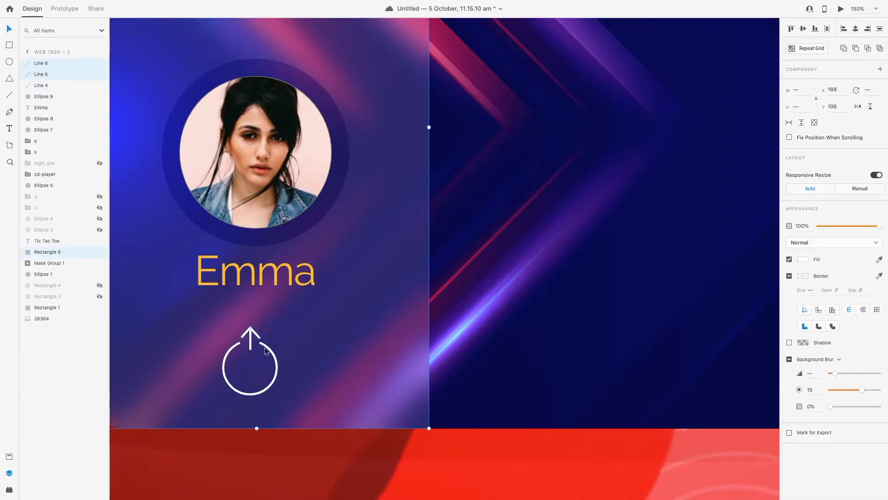
click(46, 74)
shift+click(47, 63)
key(z)
click(243, 329)
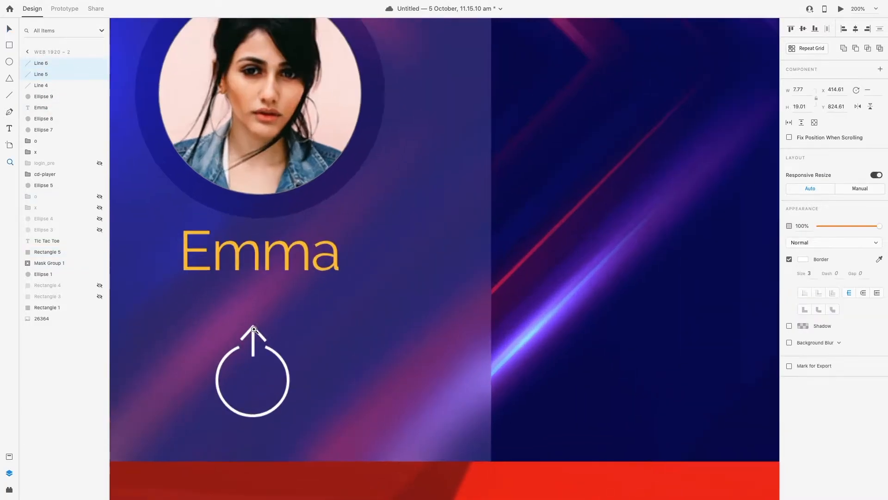
click(254, 329)
drag(249, 367, 250, 355)
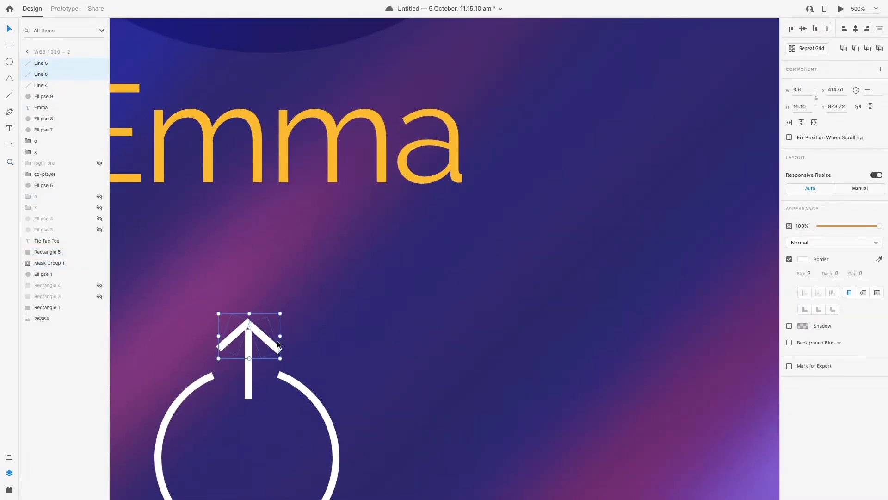
click(361, 334)
Set the arrowhead lines' rotations to -10° and 10° and fit them back together at the tip
click(40, 63)
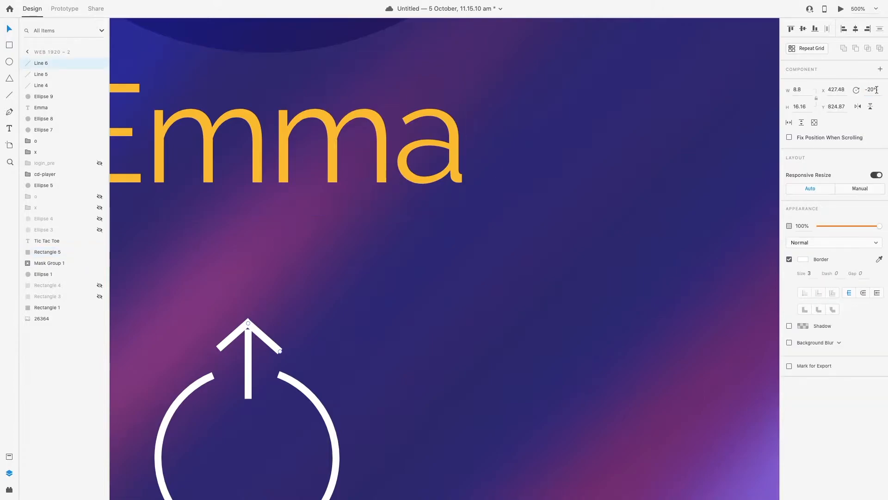
key(Return)
click(231, 338)
click(870, 89)
text(10)
key(Return)
mouse_move(236, 333)
mouse_down()
mouse_move(262, 338)
mouse_move(248, 337)
mouse_up()
click(427, 317)
Give the arrow's three lines round caps and nudge the two arrowhead lines slightly outward and down
click(266, 341)
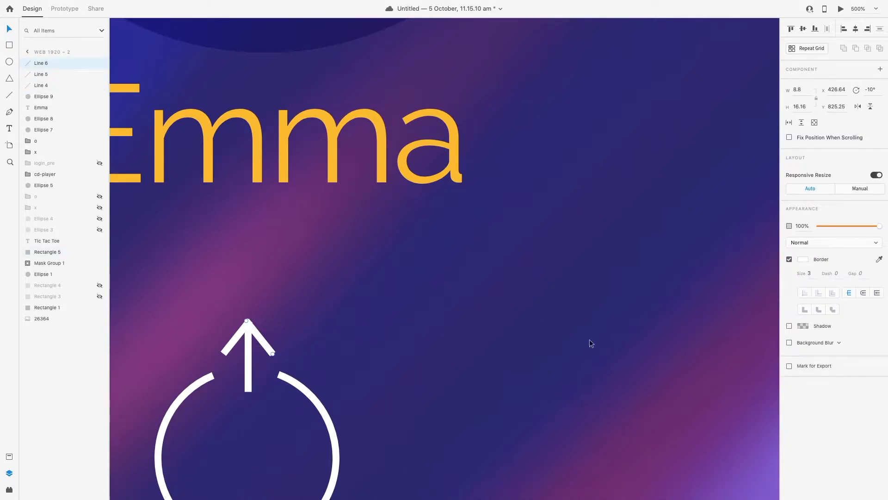
click(232, 343)
click(863, 292)
click(248, 361)
click(264, 343)
key(Right)
key(Down)
click(233, 350)
key(Left)
key(Down)
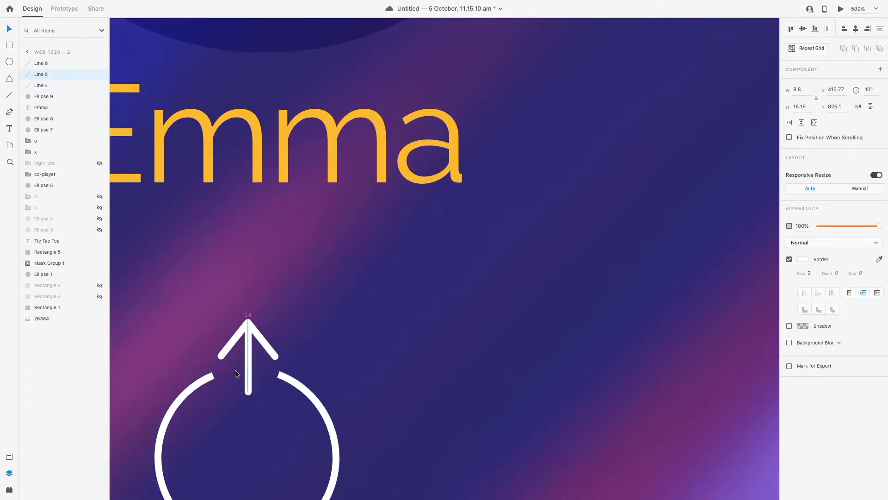
Lower the whole arrow, both arrowhead lines and the vertical line, by 2 px
click(260, 279)
scroll(260, 280, down, 3)
click(257, 250)
shift+click(236, 253)
shift+click(250, 287)
key(Down)
key(Down)
key(Down)
key(Down)
key(Up)
key(Up)
Set the height of the arrow's vertical line to 50
click(419, 291)
click(248, 308)
click(806, 105)
text(50)
key(Return)
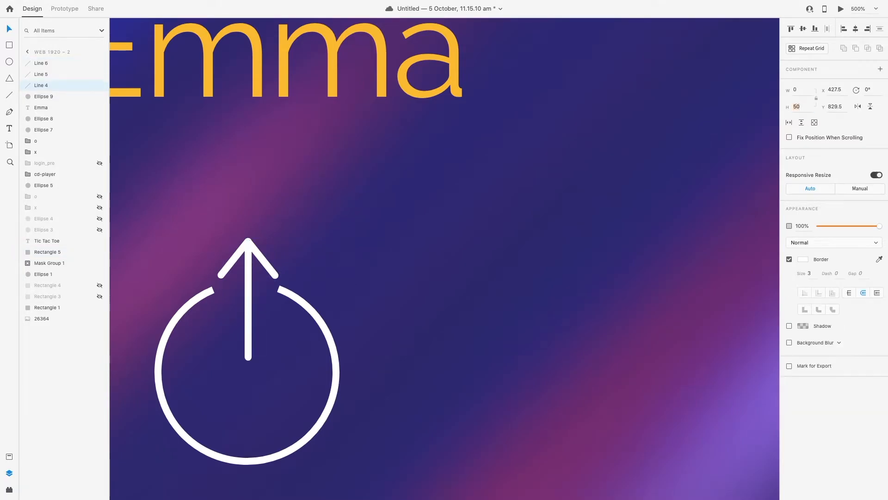
click(431, 257)
click(876, 8)
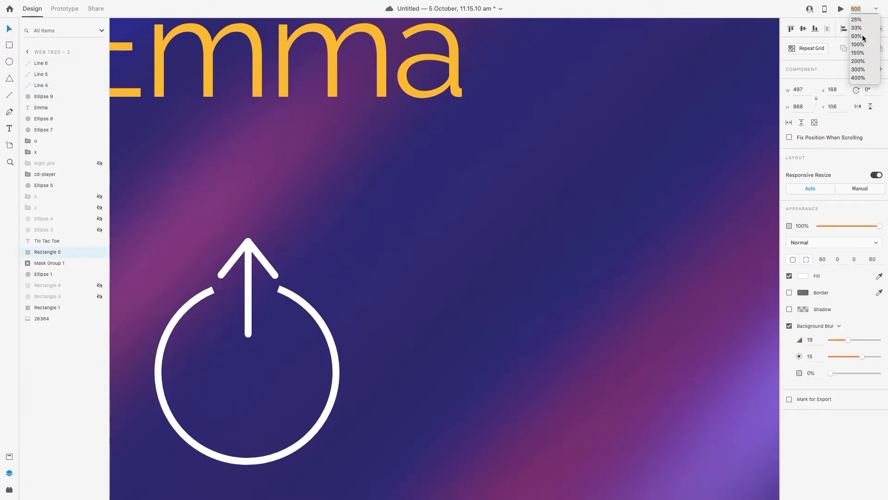
click(862, 38)
key(Escape)
double_click(28, 74)
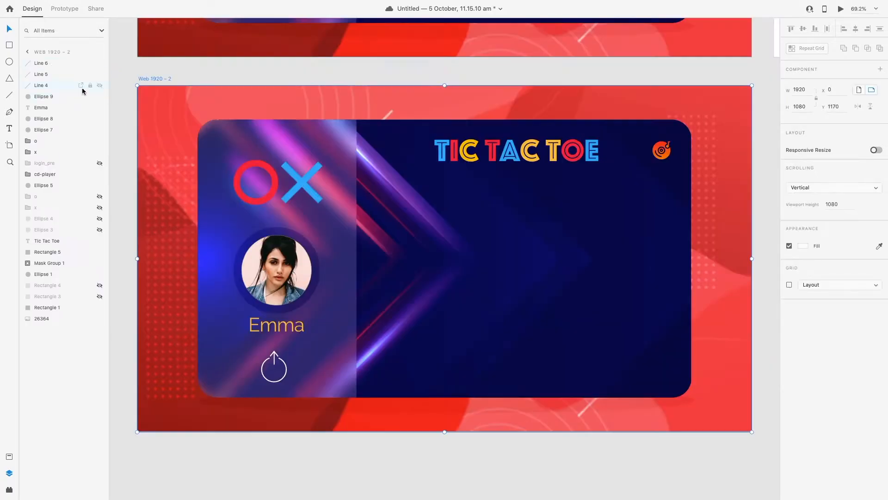
click(41, 63)
shift+click(40, 85)
click(394, 468)
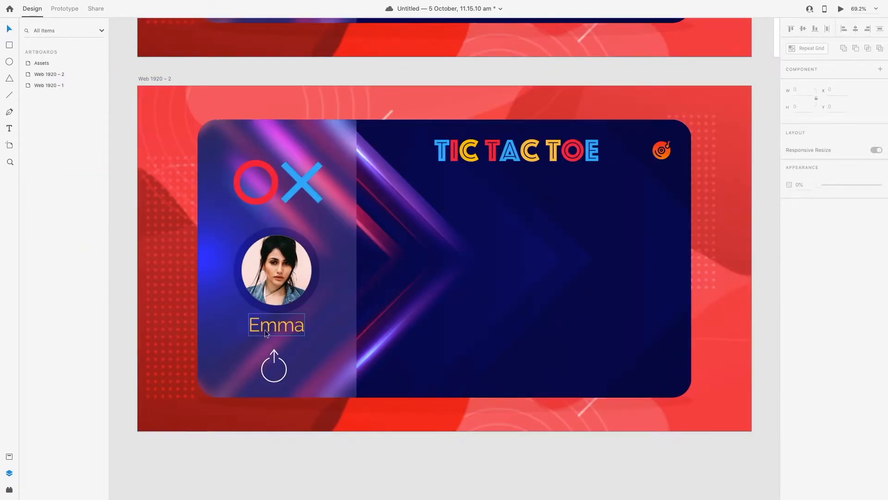
click(287, 371)
drag(273, 386, 296, 370)
key(ctrl+z)
key(ctrl+z)
key(ctrl+z)
key(ctrl+z)
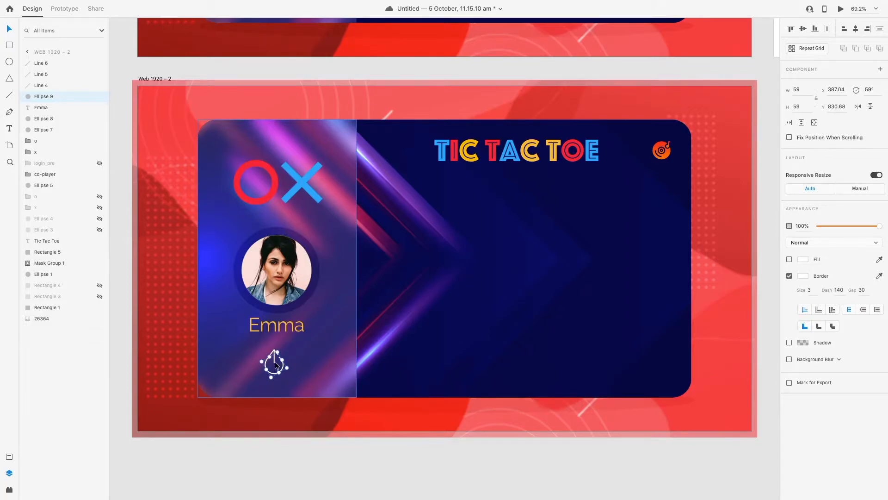
Fit the circle and its three arrow lines to about 75 by 80 px together and group them as "logout"
shift+click(50, 63)
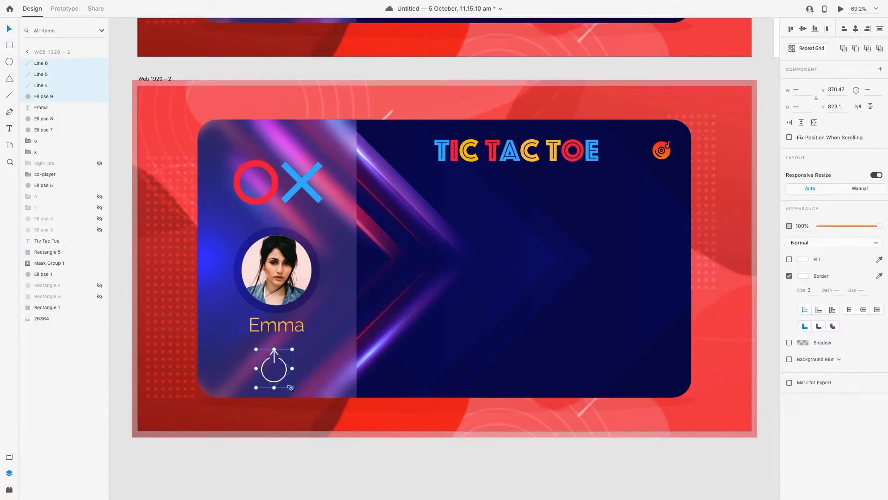
click(279, 383)
click(273, 370)
drag(272, 380, 283, 375)
shift+click(51, 64)
right_click(45, 72)
click(79, 155)
text(lo)
key(Return)
Move the logout icon to the lower-left corner of the side panel
key(shift+Left)
key(shift+Left)
key(shift+Left)
key(shift+Left)
key(shift+Left)
key(shift+Left)
key(shift+Left)
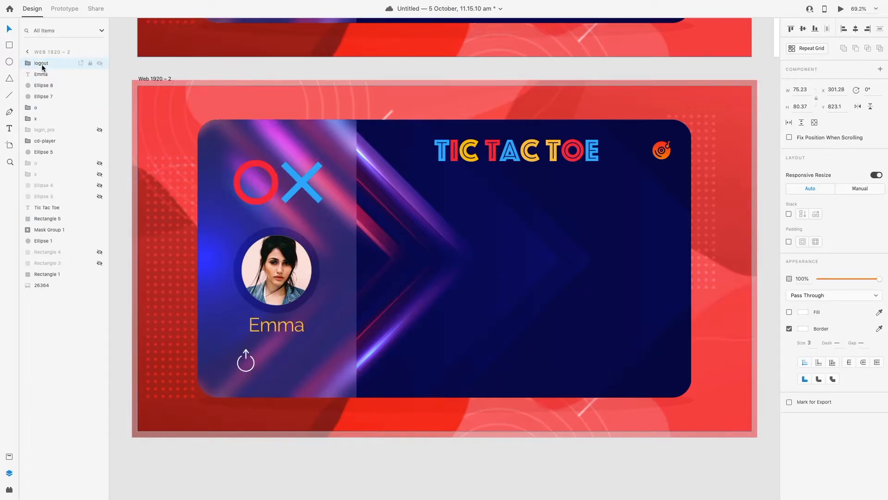
key(shift+Left)
key(shift+Left)
key(shift+Left)
click(273, 479)
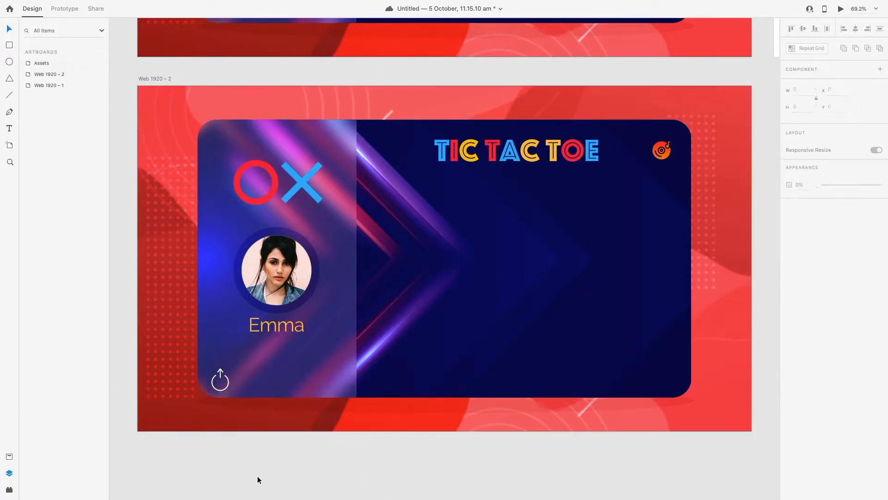
Draw a white pill-shaped button 479 by 93 px with corner radius 47 below the title and duplicate it twice downward
click(48, 74)
key(r)
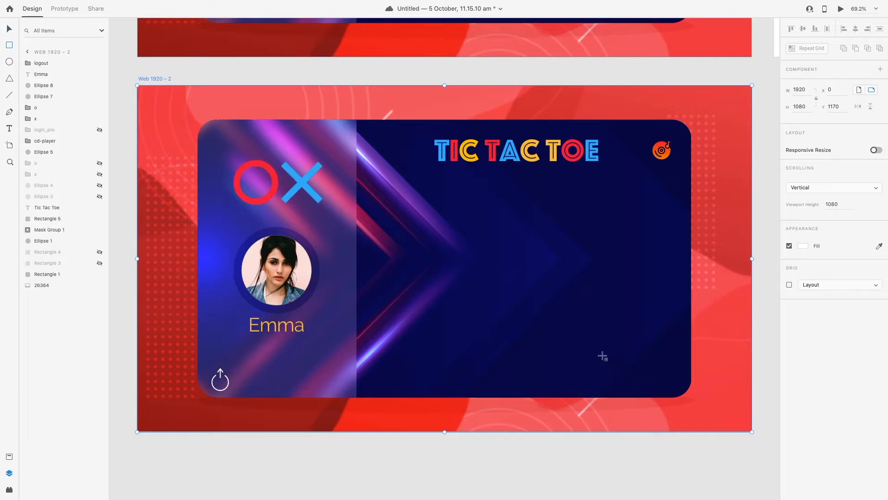
mouse_move(441, 249)
mouse_down()
mouse_move(594, 279)
mouse_move(576, 251)
mouse_up()
key(v)
drag(531, 269, 510, 372)
Nudge the three white buttons vertically as one set so the topmost sits at Y 486
shift+click(519, 314)
shift+click(521, 259)
key(Up)
key(Up)
key(Up)
key(Up)
key(Up)
key(Up)
key(Up)
key(Up)
key(Up)
key(Up)
key(Up)
key(Up)
key(Up)
key(Up)
key(Up)
key(Up)
key(Up)
key(Up)
key(Up)
key(Up)
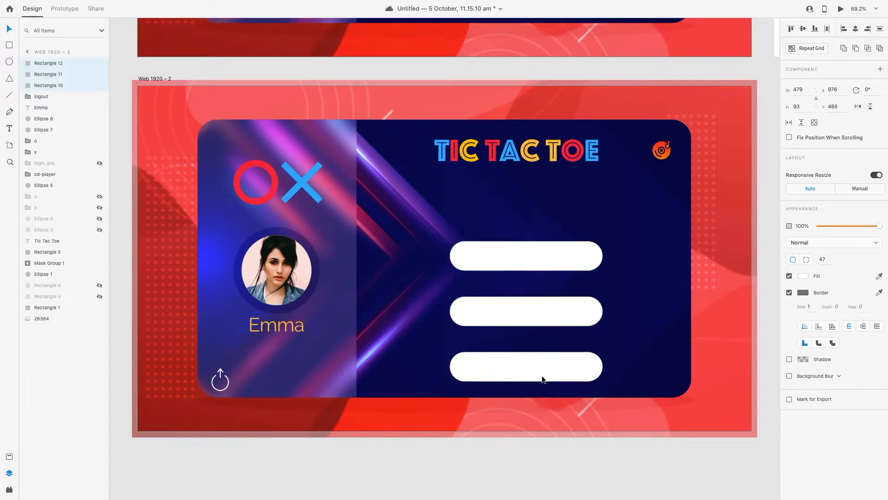
key(Down)
key(Down)
key(Down)
key(Down)
key(Down)
key(Down)
key(Down)
key(Down)
key(Down)
key(Down)
key(Down)
key(Down)
key(Down)
key(Down)
key(Down)
key(Down)
key(Down)
key(Down)
key(Down)
key(Down)
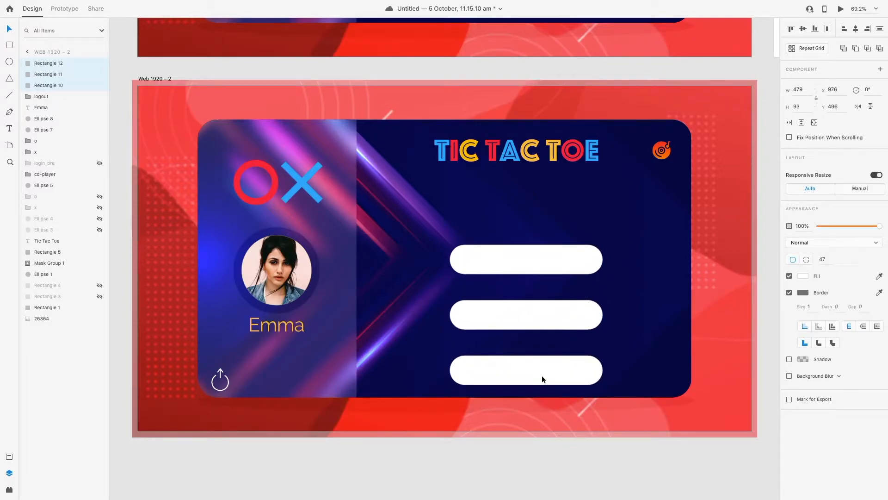
click(546, 461)
Add the text "Logout" directly to the right of the logout icon in the side panel
key(t)
click(235, 381)
text(Logout)
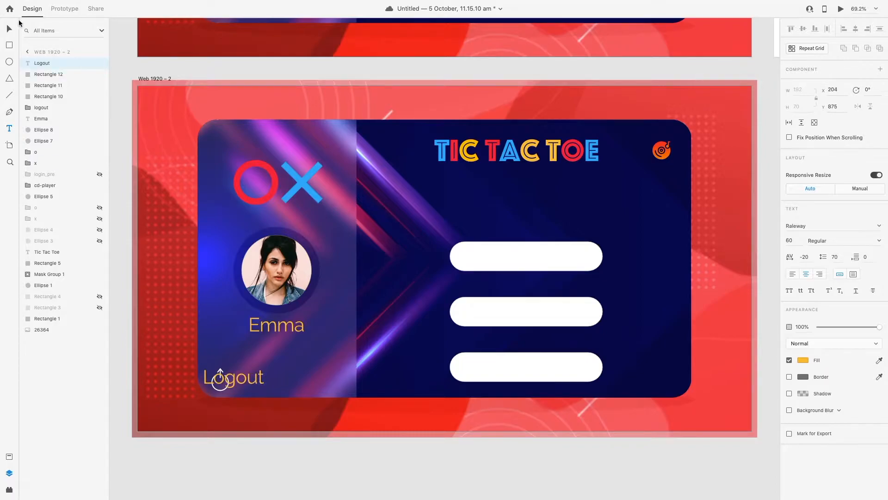
key(shift+Right)
key(shift+Right)
key(shift+Right)
key(shift+Right)
key(shift+Right)
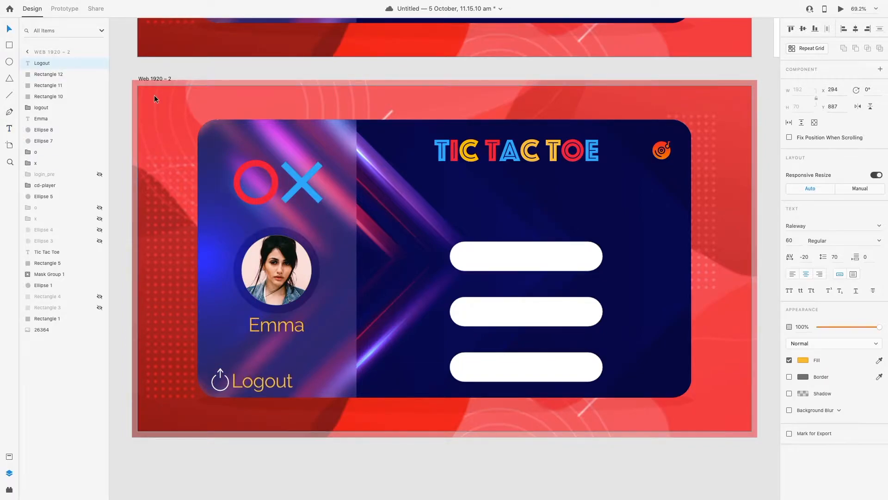
Color the Logout label white (#FFFFFF), set its font size to 30 and place it close beside the icon
click(803, 360)
drag(727, 324, 662, 287)
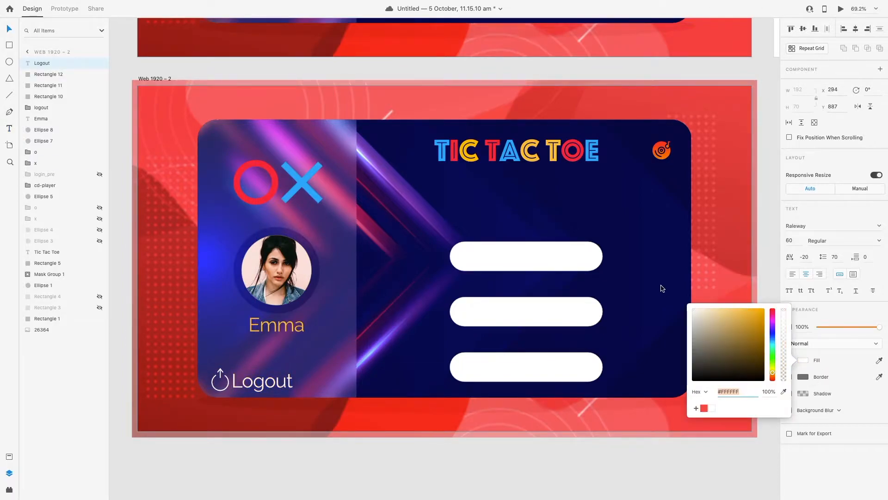
click(848, 464)
text(40)
key(Return)
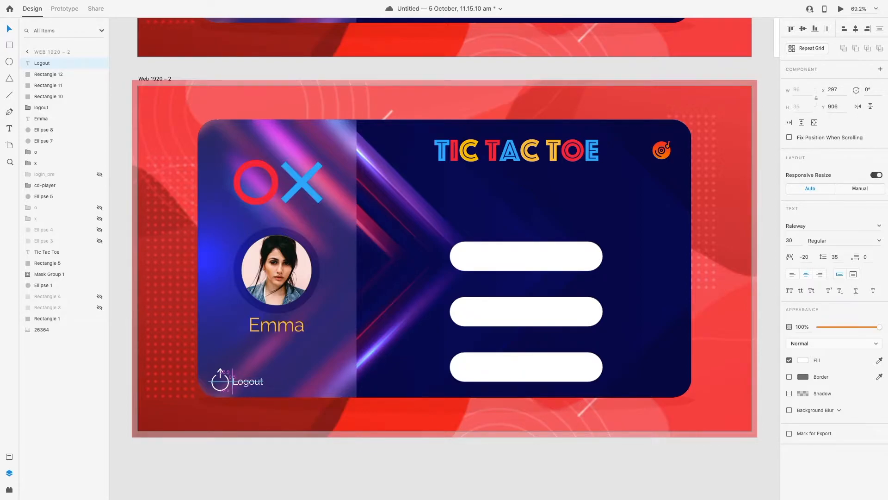
click(276, 471)
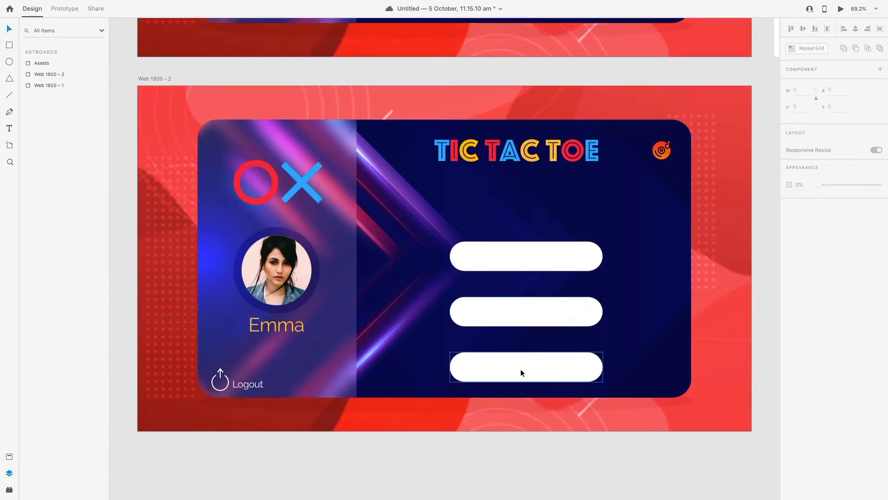
Remove the first white button's border and fill it with a linear gradient ending in purple #3600C7
click(565, 257)
click(803, 276)
click(709, 216)
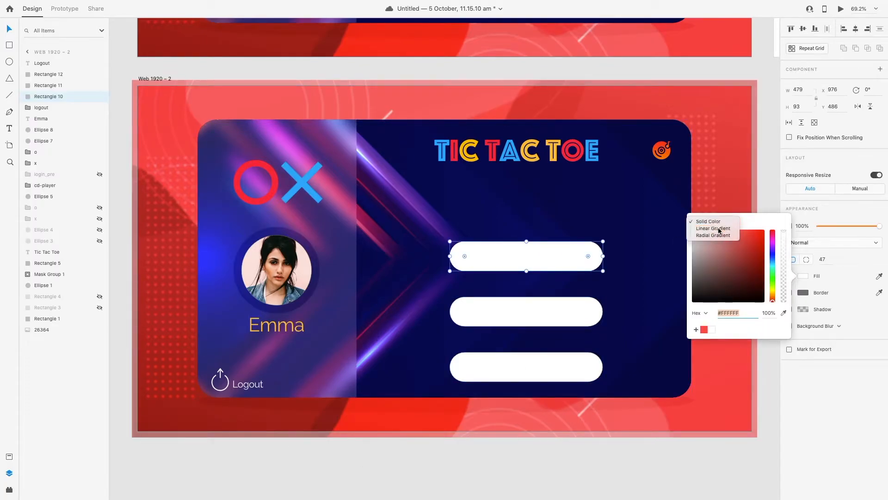
click(710, 225)
click(773, 269)
drag(694, 271, 736, 225)
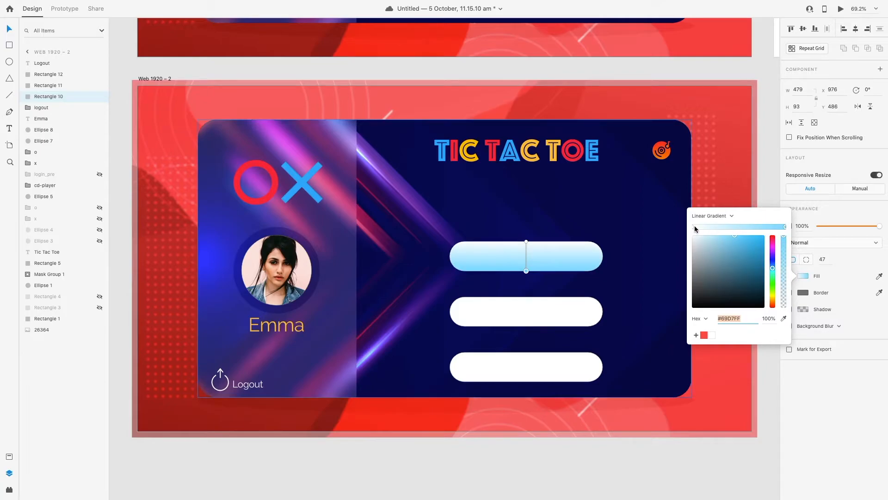
click(773, 261)
click(754, 252)
drag(773, 261, 774, 257)
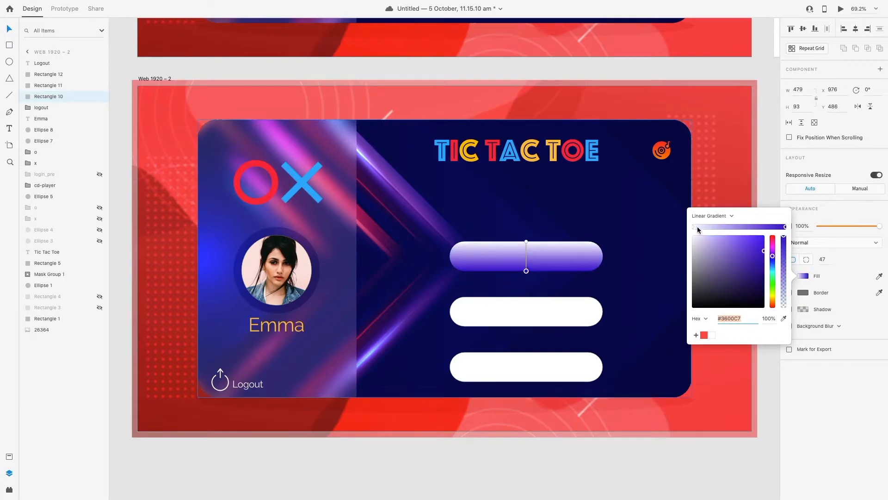
Set the button gradient's start color to bright cyan and its end color to blue #0026C7
click(694, 227)
click(772, 271)
click(752, 240)
click(785, 227)
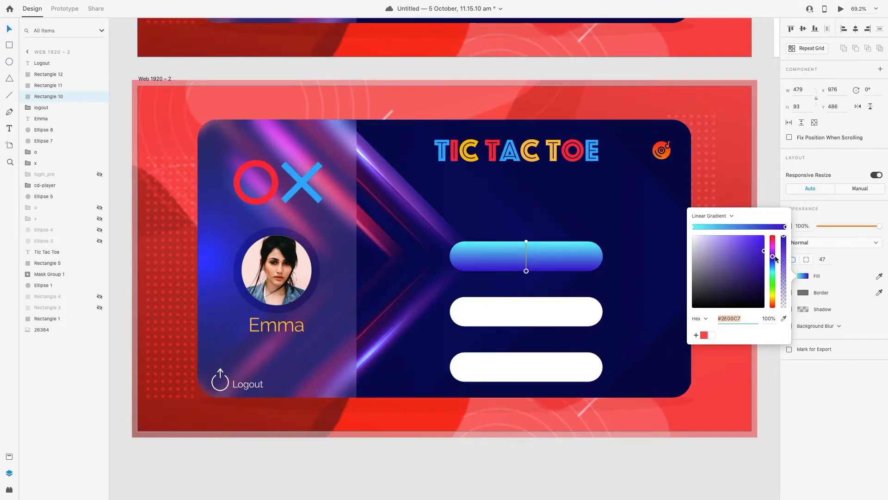
click(773, 252)
drag(780, 252, 781, 264)
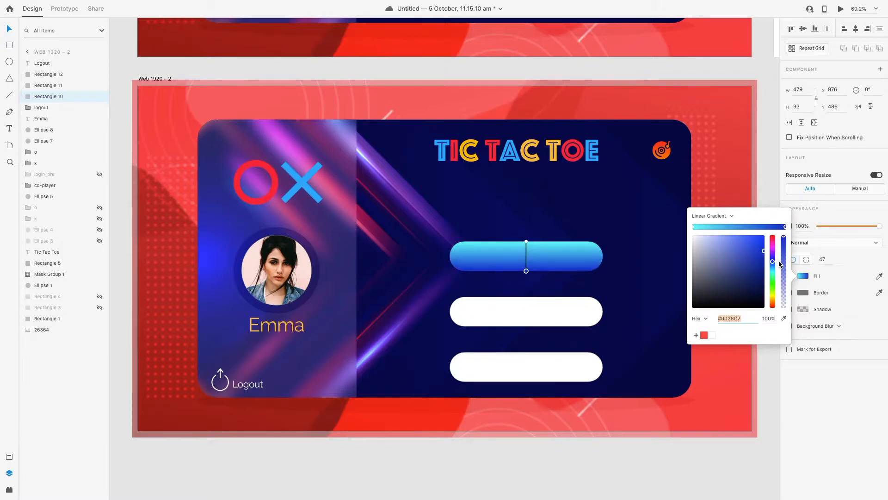
click(525, 273)
key(super+z)
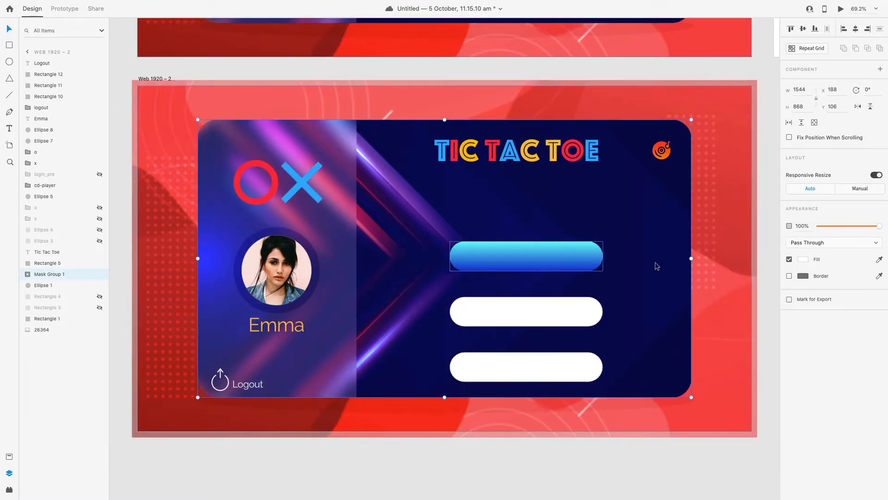
Try to turn the button's gradient so that it runs diagonally across the shape
click(574, 256)
click(802, 275)
drag(527, 271, 597, 288)
drag(527, 241, 454, 245)
key(super+z)
key(super+z)
click(574, 468)
key(super+z)
Add the text "Player VS AI" to the gradient button and center it both ways on the button
key(t)
click(503, 259)
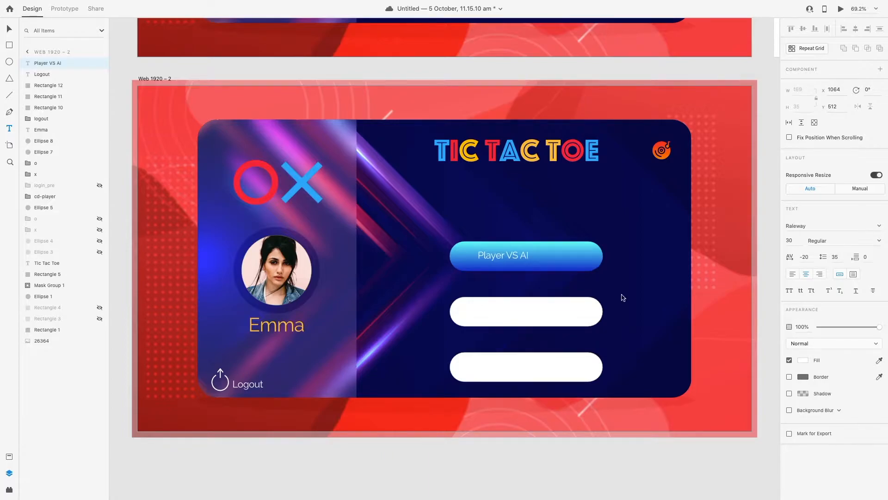
click(9, 30)
shift+click(503, 263)
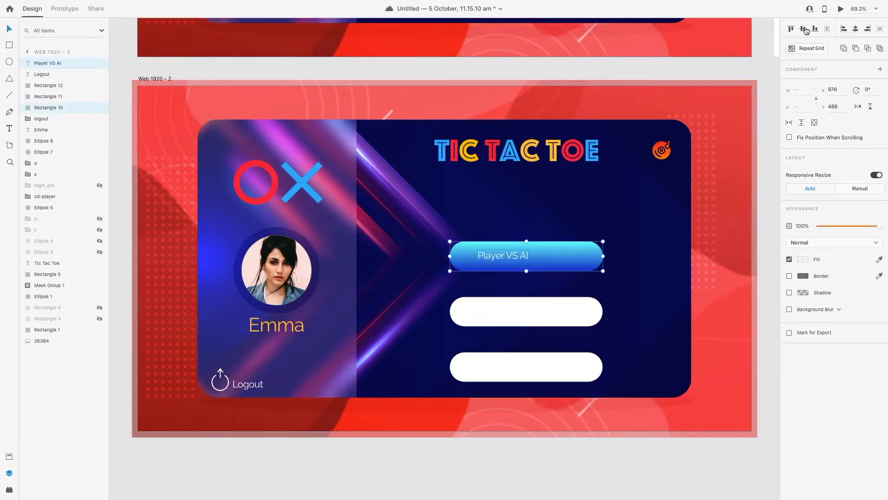
click(804, 29)
click(855, 29)
Copy the gradient button shape and place one copy over each of the two white buttons below it
click(564, 310)
click(578, 253)
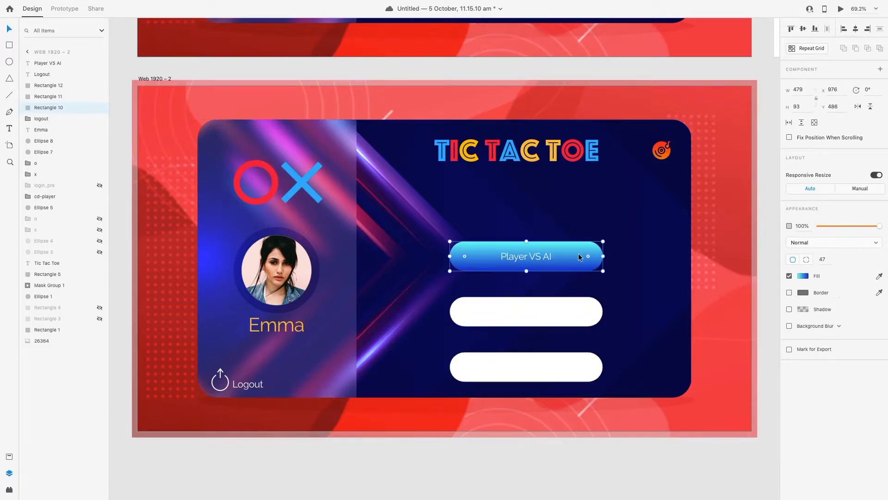
click(548, 307)
click(576, 254)
right_click(580, 251)
click(599, 275)
right_click(548, 311)
click(576, 343)
drag(569, 257, 560, 317)
click(552, 445)
alt+drag(499, 306, 501, 361)
click(565, 472)
Delete the two original white rectangles behind the gradient copies
double_click(53, 74)
click(48, 118)
shift+click(51, 109)
key(Delete)
Group the "Player VS AI" text with its button rectangle and name the group "ai"
drag(65, 85, 54, 106)
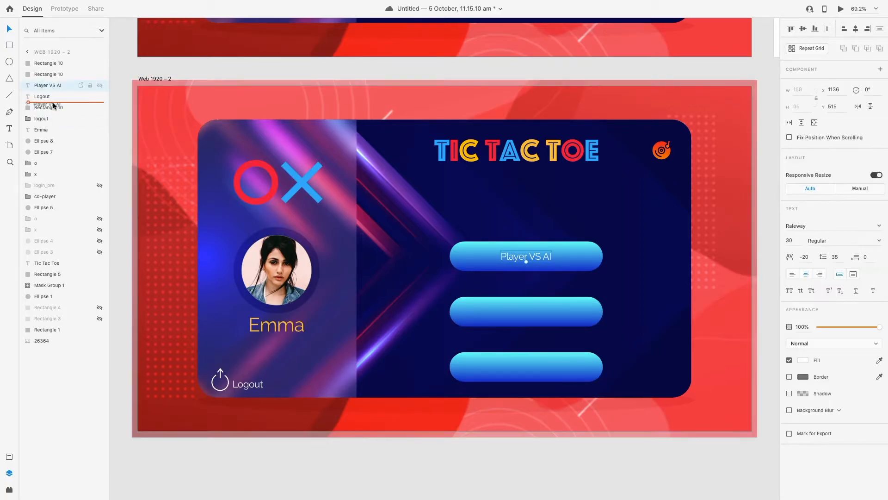
shift+click(50, 107)
right_click(54, 96)
click(84, 178)
double_click(51, 97)
text(ai)
key(Return)
Add the text "Multiplayer" to the middle gradient button and center it on the button
key(t)
click(515, 313)
text(Multiplayer)
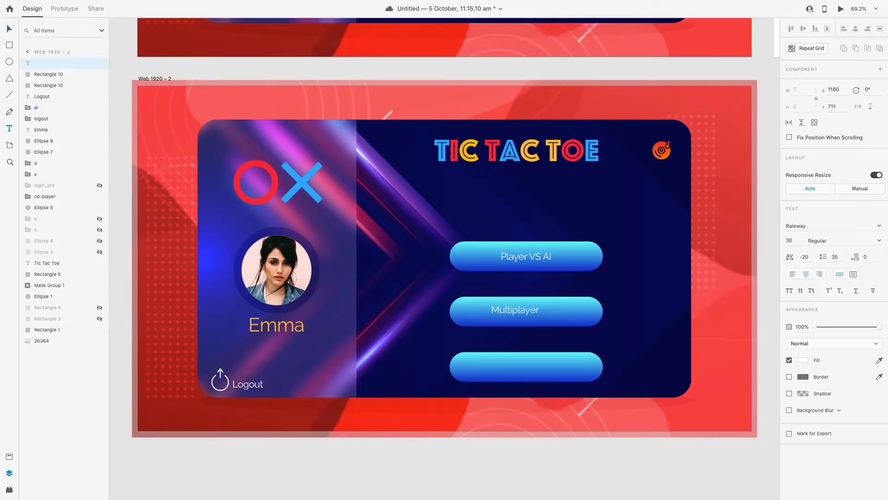
key(Escape)
shift+click(488, 309)
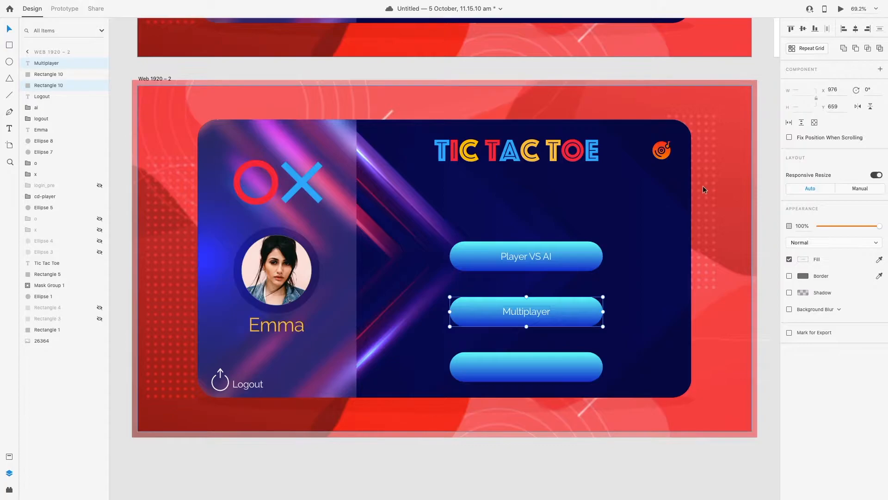
Try to place a copy of the "Multiplayer" label on the lowest gradient button
drag(527, 312, 510, 364)
key(super+z)
click(538, 313)
drag(538, 321, 519, 369)
key(super+z)
Add the text "Multiplayer Offline" to the lowest gradient button and center it both ways on the button
click(535, 312)
key(t)
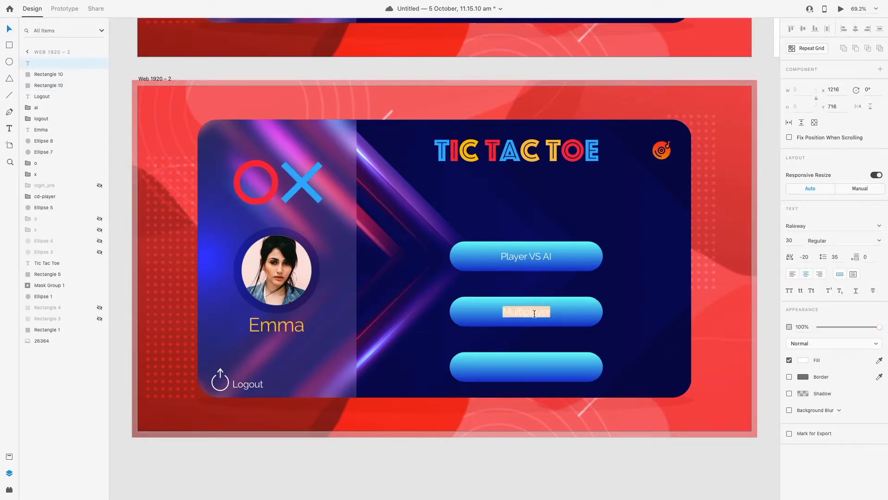
click(520, 365)
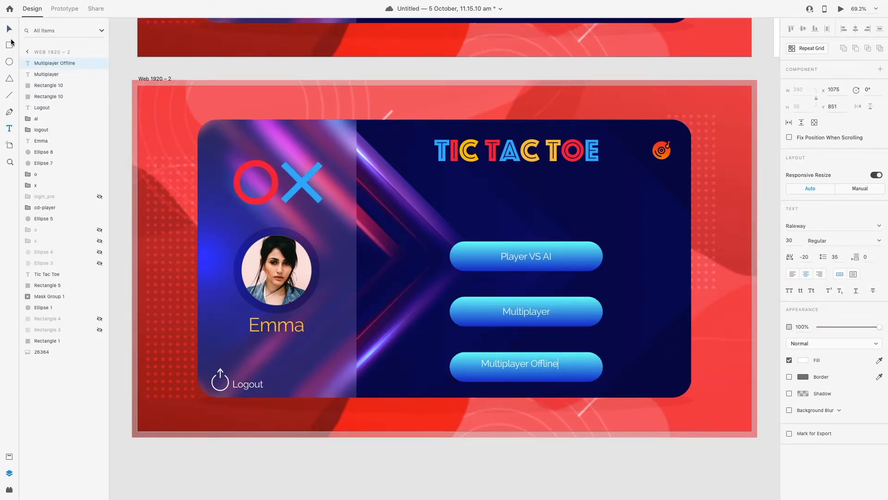
click(9, 29)
shift+click(571, 360)
click(802, 29)
click(855, 28)
click(607, 459)
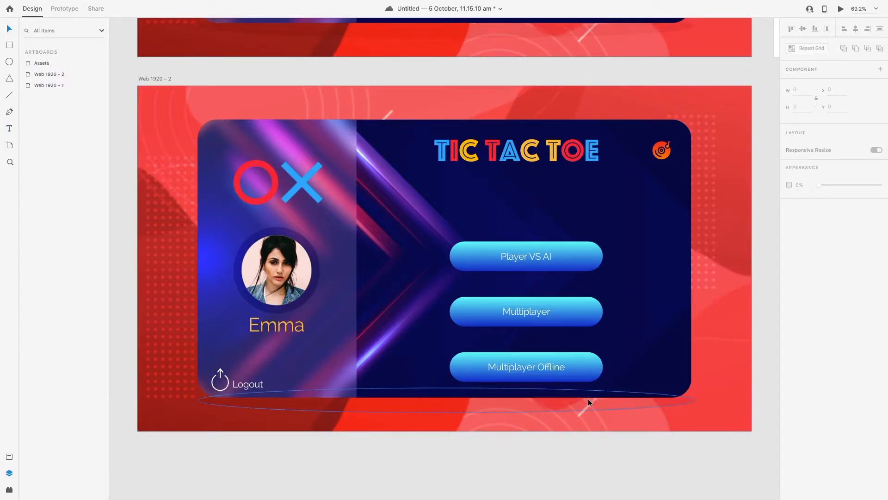
Add a cyan #43E3F1 shadow with blur 10 to the rectangle of the Player VS AI button
click(595, 259)
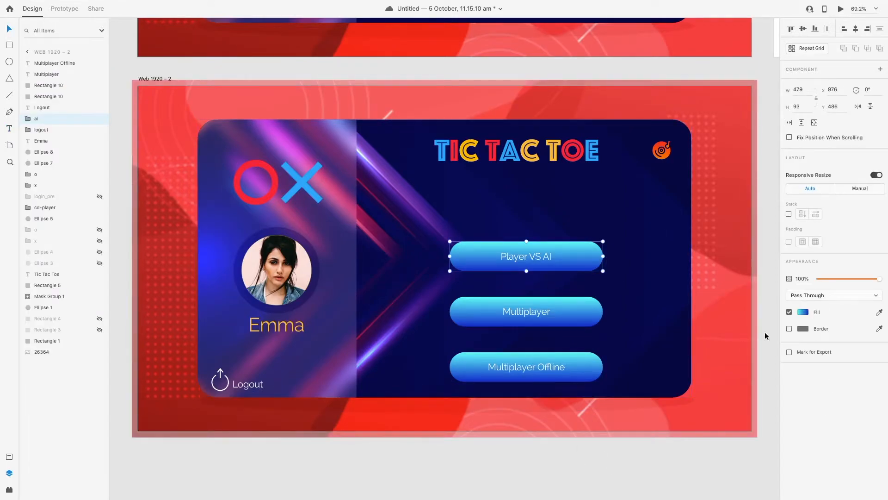
click(25, 119)
click(58, 141)
click(790, 300)
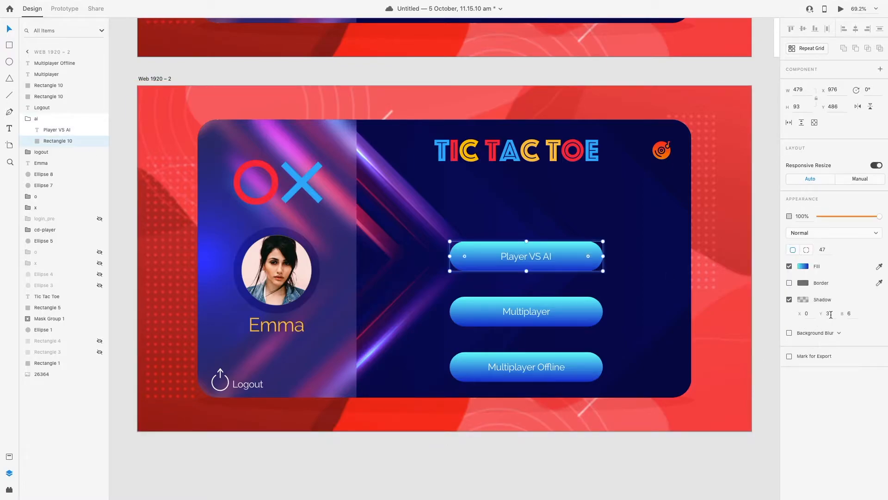
click(804, 300)
click(783, 331)
click(568, 246)
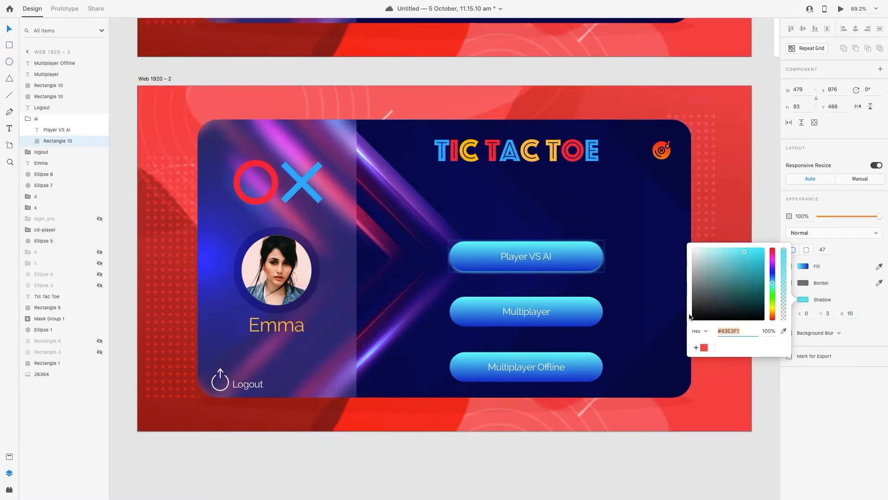
click(660, 309)
click(631, 300)
Change the Player VS AI rectangle's shadow to blue #0029D8 at 72% opacity with blur 20
click(57, 140)
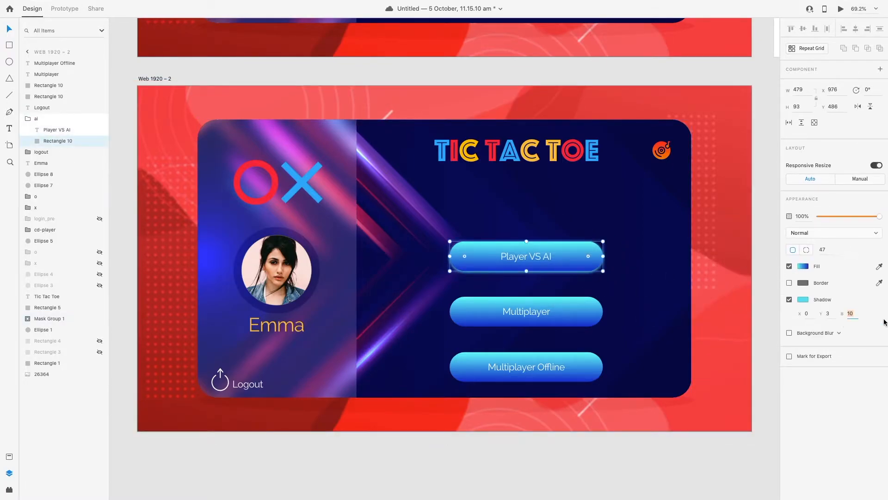
click(803, 300)
drag(784, 252, 769, 273)
click(749, 468)
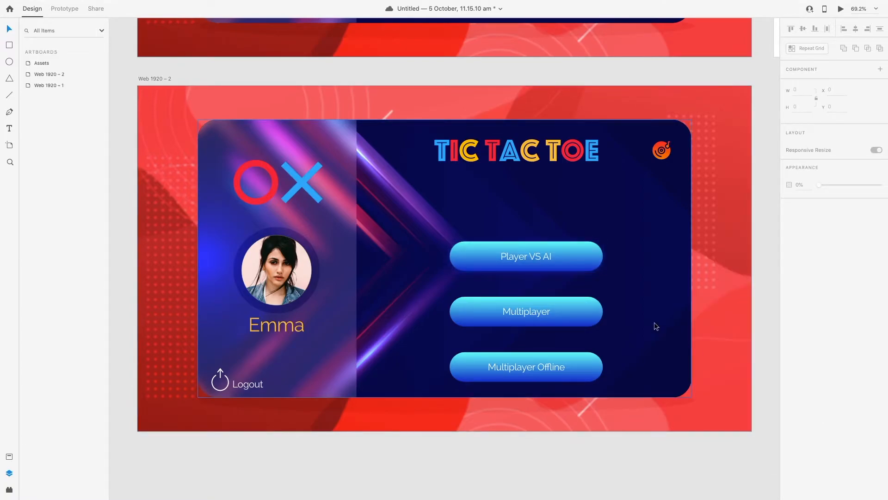
Recolor the shadow of the Player VS AI rectangle to purple #6D1FFF and adjust its opacity
key(z)
double_click(538, 269)
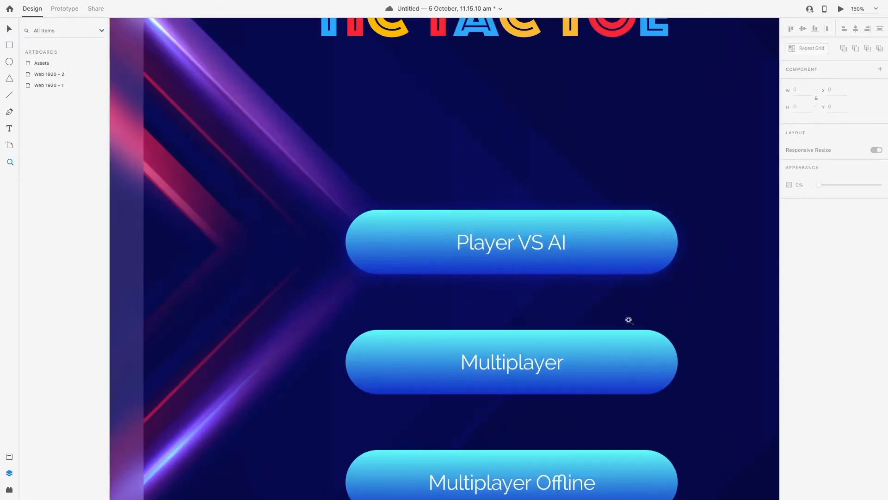
double_click(28, 74)
click(549, 264)
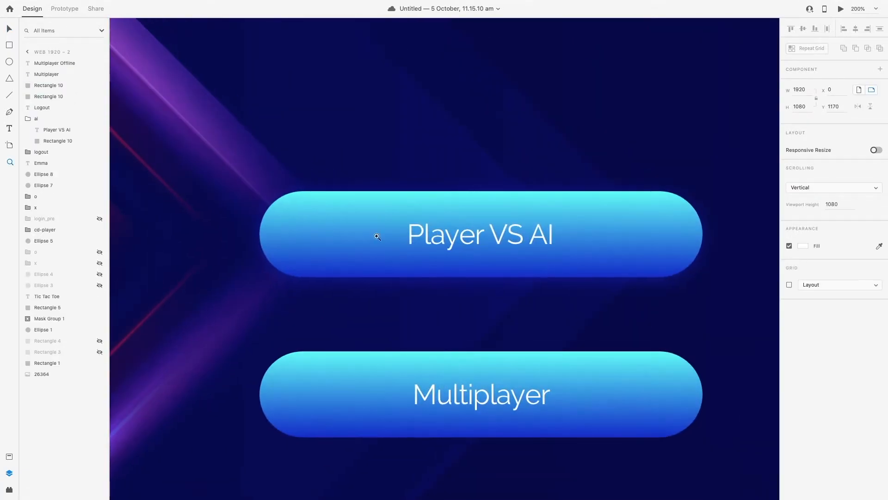
double_click(480, 263)
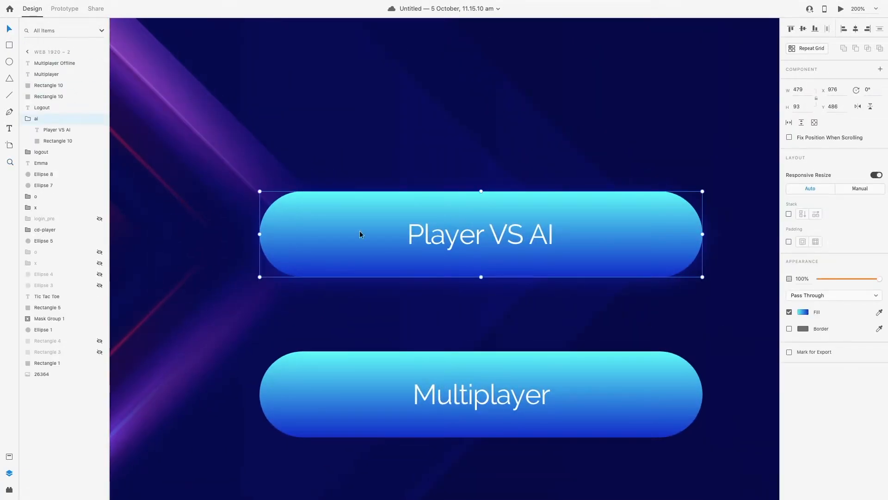
click(803, 299)
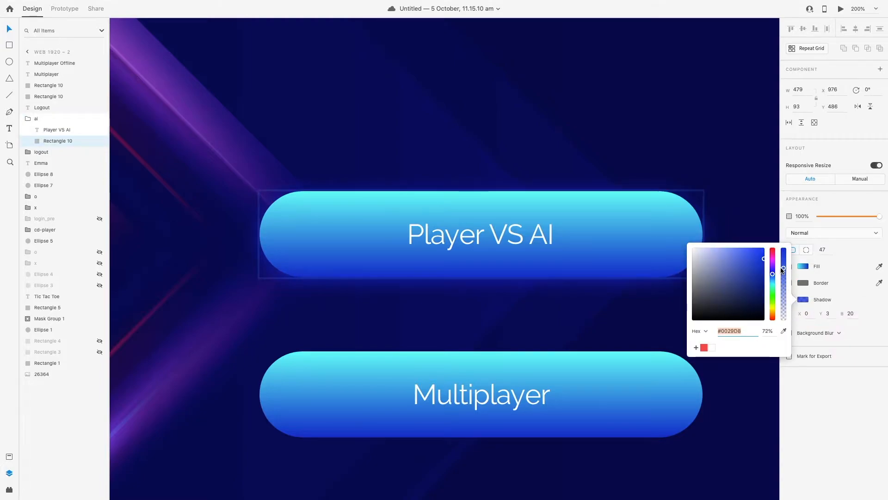
click(772, 256)
mouse_move(761, 254)
mouse_down()
mouse_move(763, 273)
mouse_move(773, 250)
mouse_move(773, 296)
mouse_move(774, 263)
mouse_move(756, 267)
mouse_move(761, 254)
mouse_up()
click(754, 263)
click(774, 268)
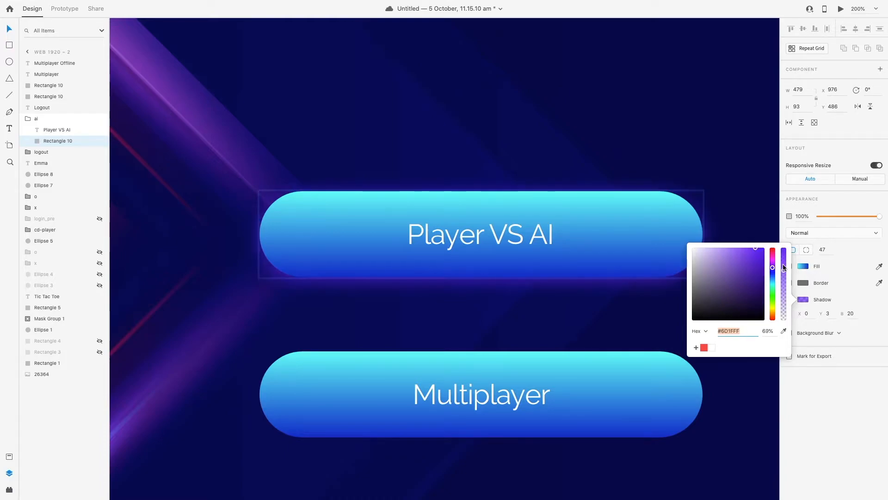
click(829, 377)
click(804, 300)
click(354, 267)
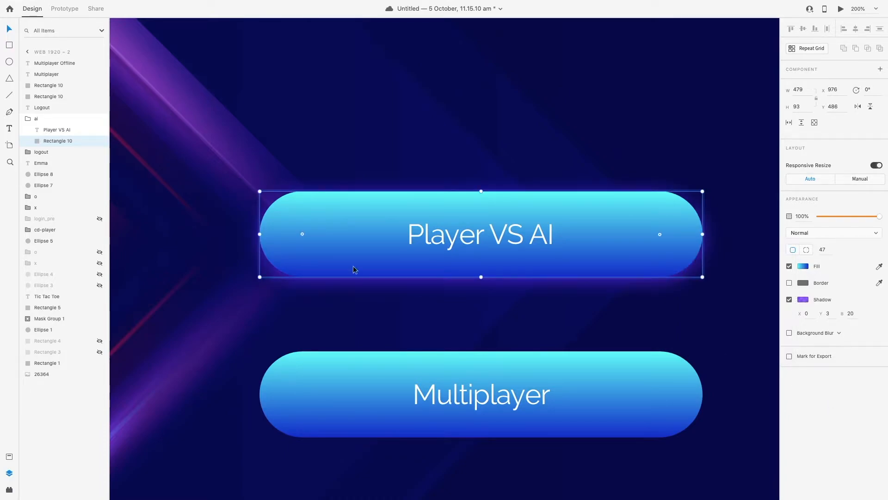
Give the Multiplayer button's rectangle a purple #6D1FFF shadow with raised opacity and blur 10
click(47, 100)
click(789, 309)
click(803, 309)
click(822, 389)
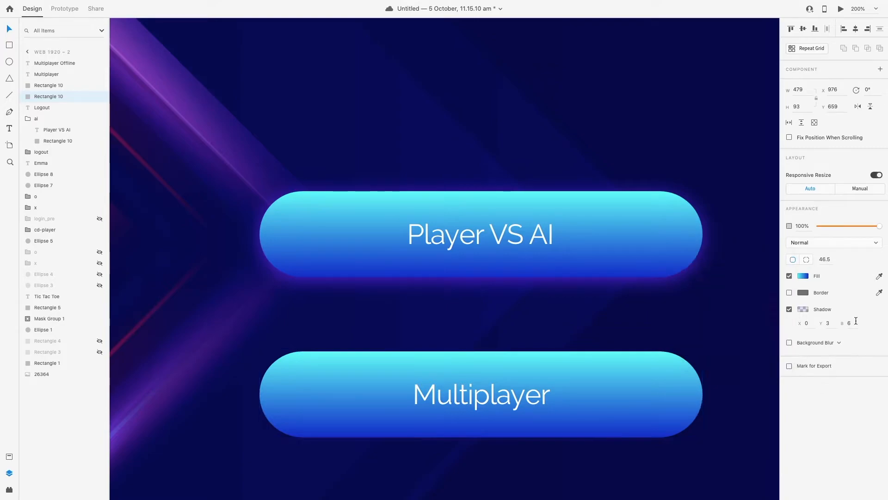
click(67, 139)
click(60, 97)
click(803, 309)
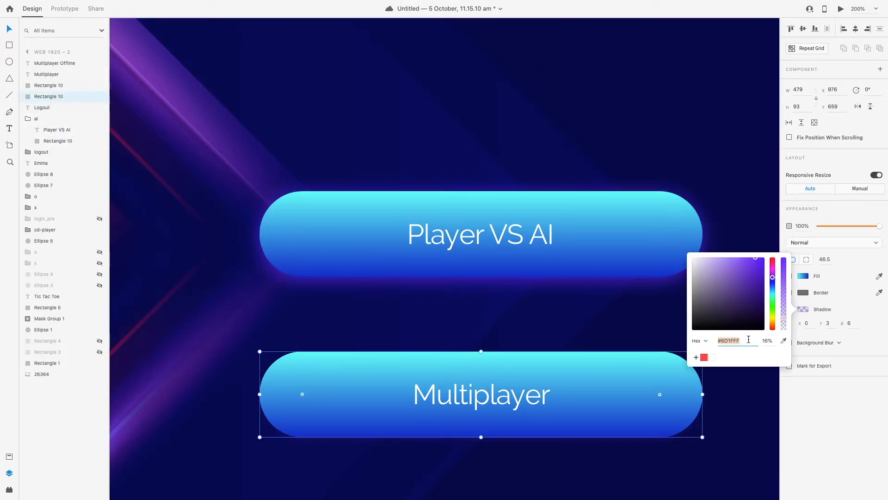
drag(783, 318, 783, 283)
click(849, 323)
text(20)
key(Return)
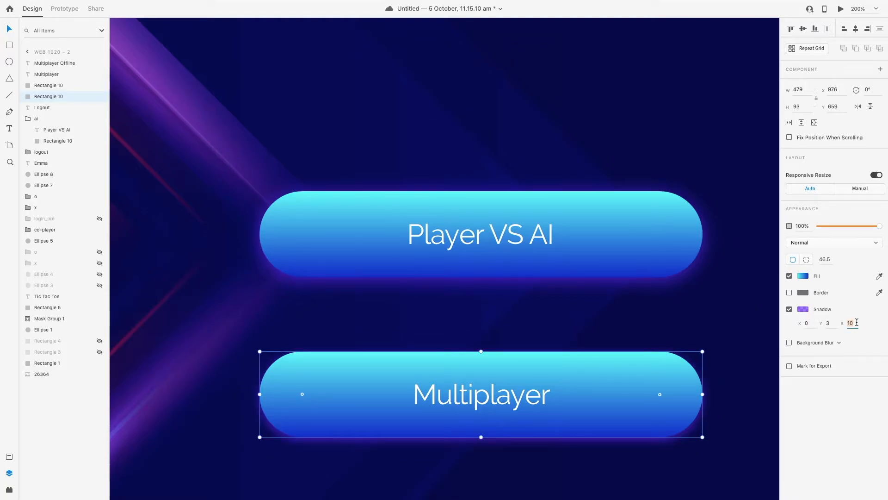
Set the Player VS AI shadow blur to 15 and give the Multiplayer Offline button a #6D1FFF shadow at 67% opacity with blur 15
click(615, 244)
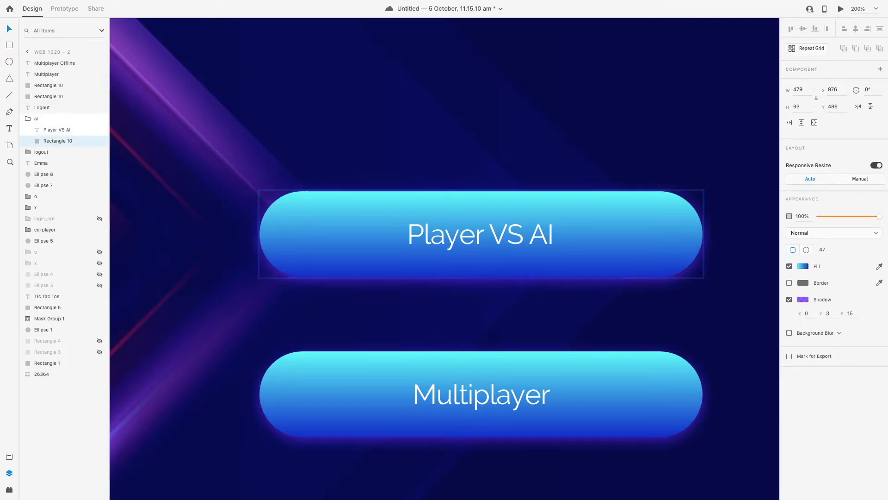
text(15)
scroll(585, 387, down, 4)
click(585, 387)
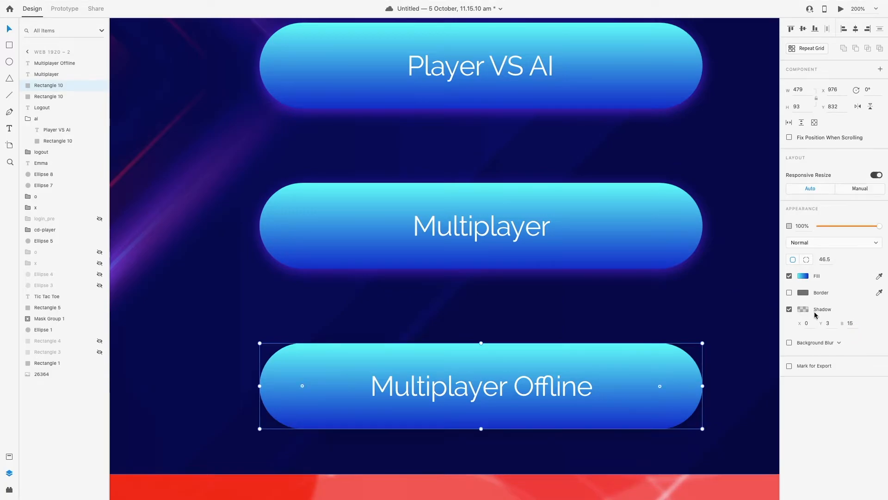
click(798, 310)
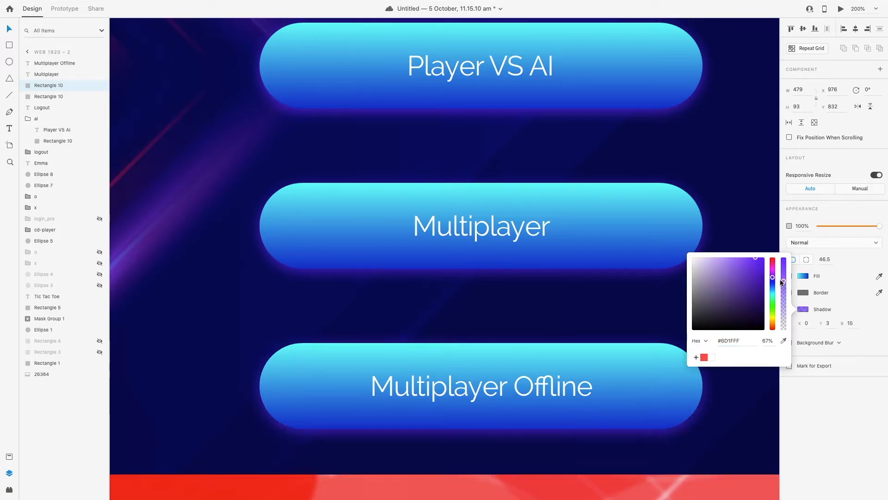
click(242, 472)
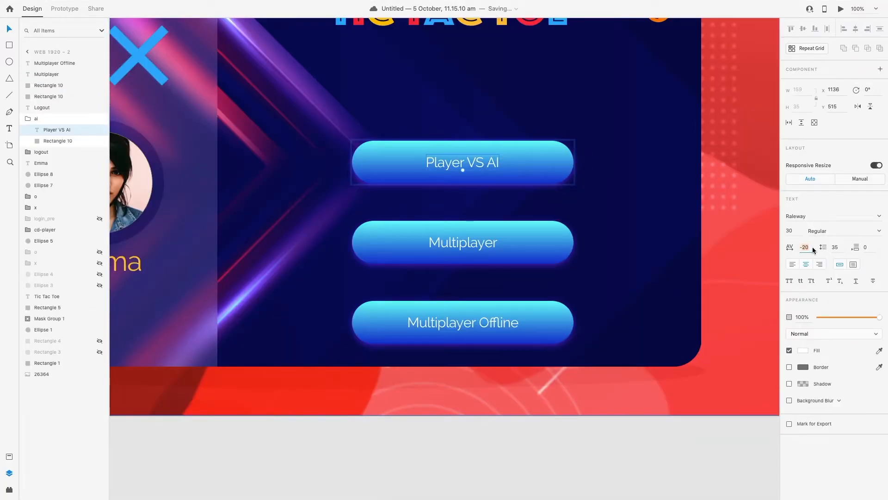
Set the Player VS AI label's character spacing to 0 and change all three button labels to Roboto Condensed
key(Return)
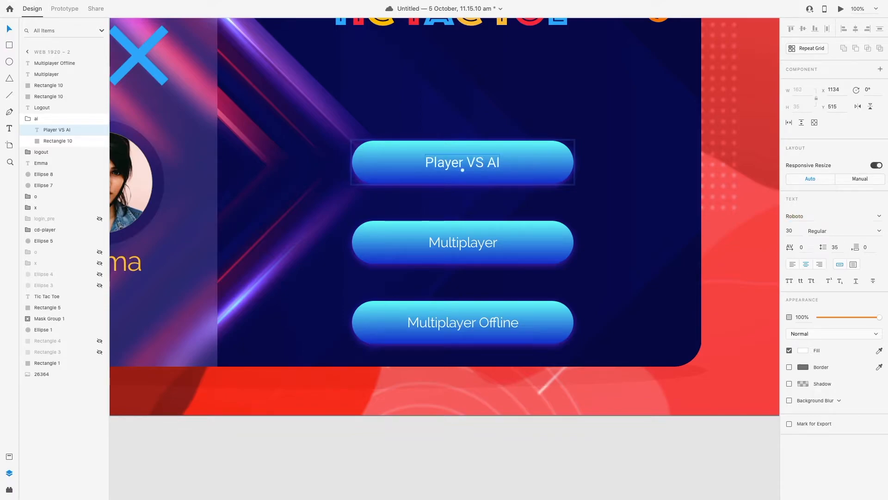
key(Down)
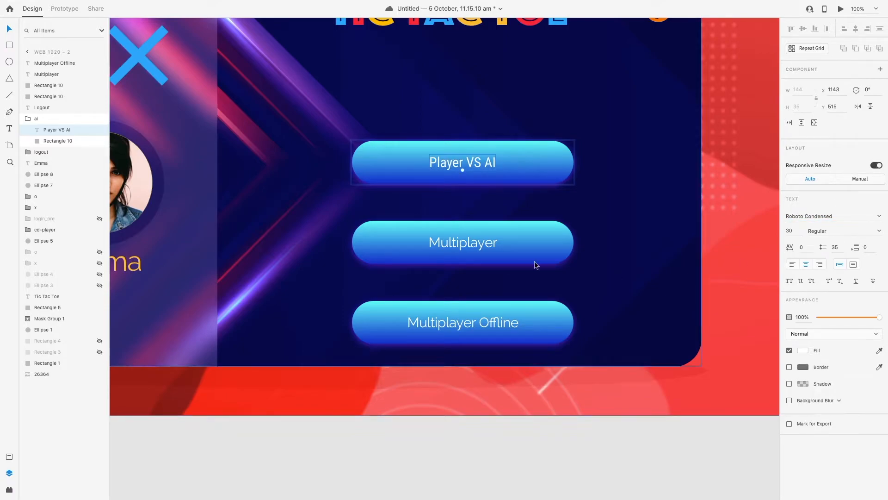
click(486, 243)
shift+click(500, 322)
click(818, 224)
key(Down)
key(Return)
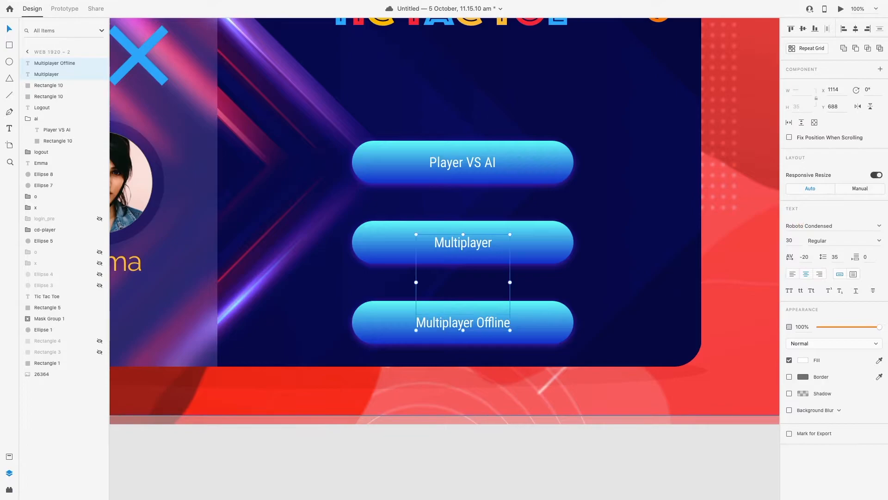
Set the font size of the Player VS AI, Multiplayer and Multiplayer Offline labels to 40
shift+click(472, 163)
click(40, 131)
shift+click(56, 63)
click(57, 140)
click(55, 64)
shift+click(55, 74)
super+click(58, 130)
text(40)
key(Return)
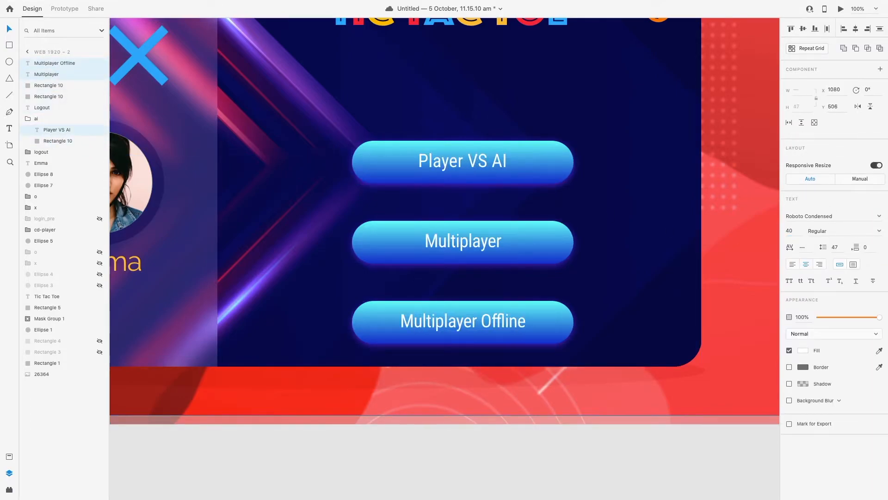
Recolor the three button labels dark navy #000848 by sampling the game panel's background
click(804, 351)
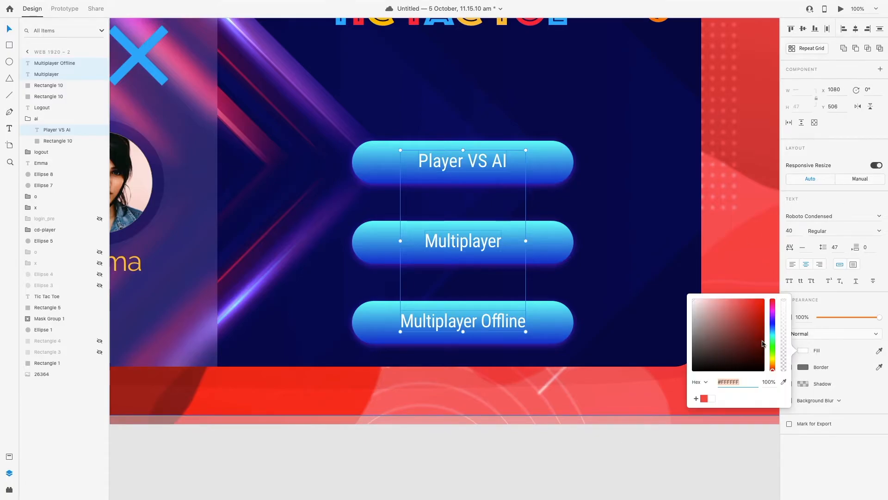
click(783, 382)
scroll(573, 95, up, 3)
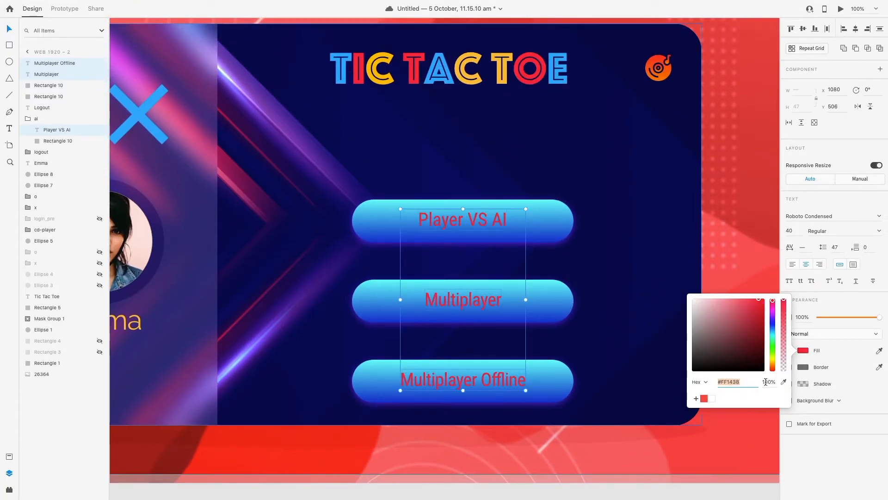
click(502, 69)
click(533, 134)
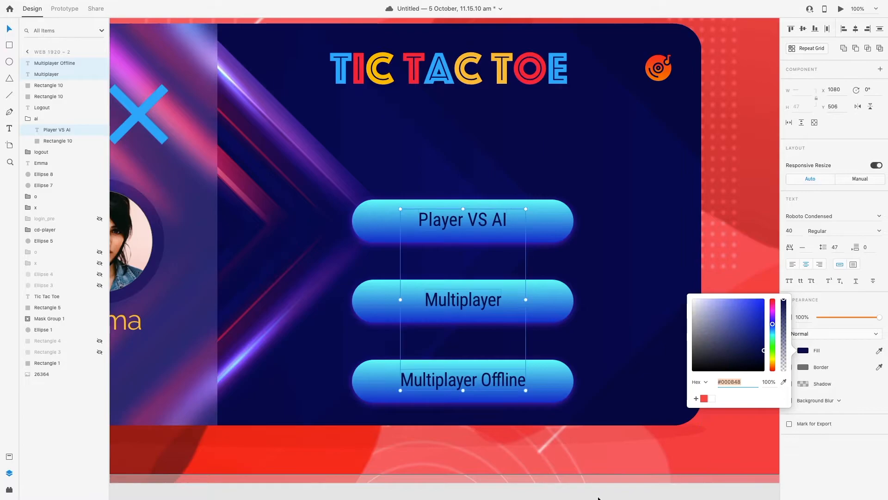
scroll(590, 483, down, 2)
click(613, 458)
Shrink the ring inside the logout icon group to about 34 by 34
click(875, 9)
click(862, 35)
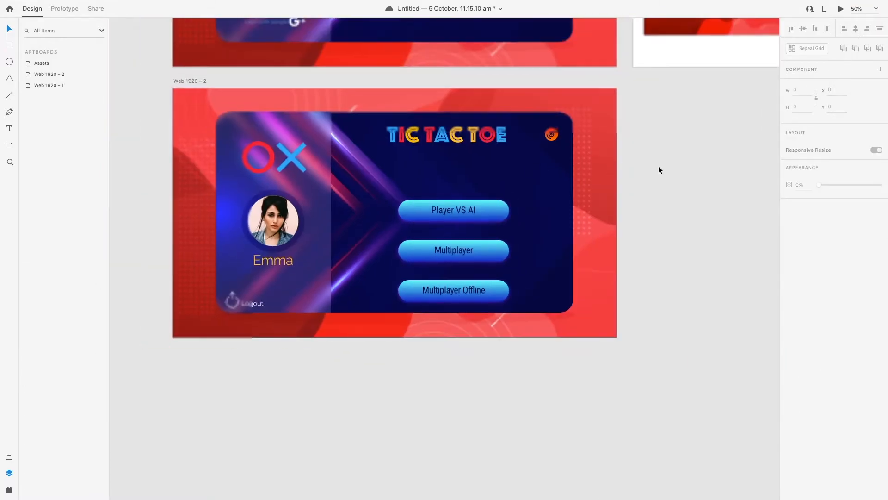
scroll(140, 149, up, 6)
scroll(140, 149, down, 3)
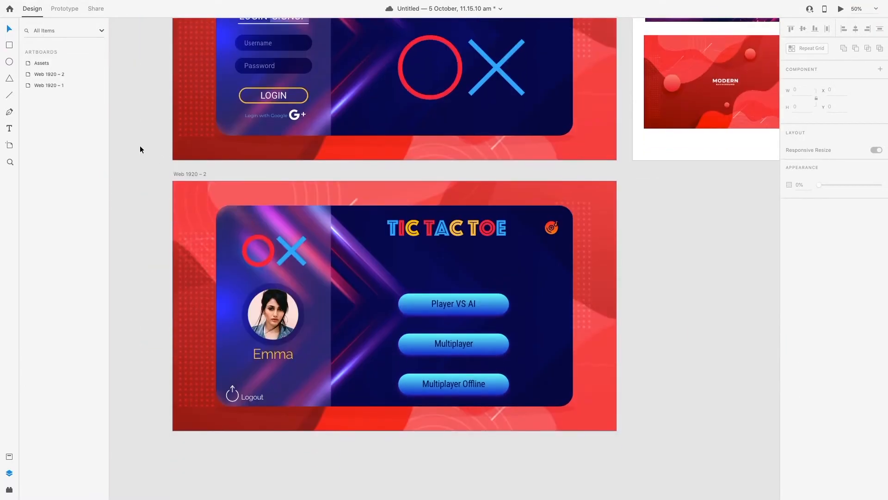
click(237, 396)
scroll(243, 396, up, 5)
click(4, 28)
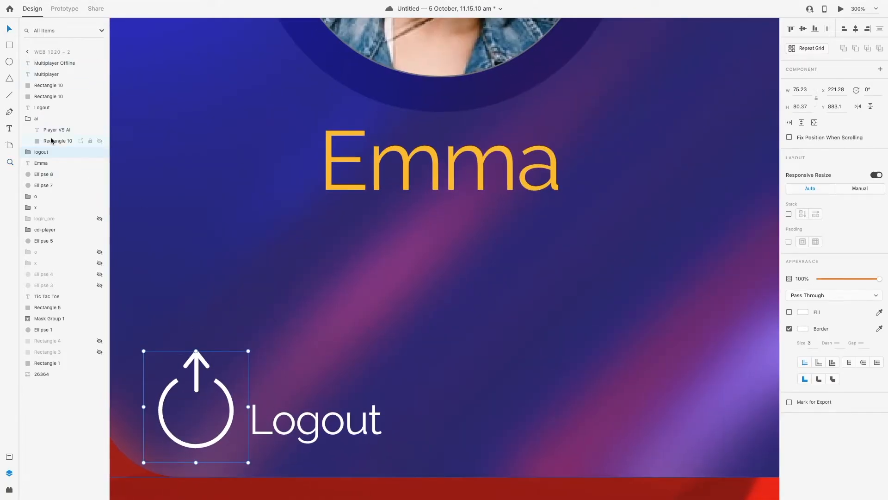
click(27, 118)
click(30, 109)
click(29, 131)
double_click(215, 398)
drag(185, 358, 193, 397)
Reduce the dash length of the logout ring's border to 80 to reopen the gap in the ring
click(839, 280)
key(Down)
key(Down)
key(Down)
key(Down)
key(Down)
key(Down)
key(Down)
key(Down)
key(Down)
key(Down)
key(Down)
key(Down)
key(Down)
key(Down)
key(Down)
key(Down)
key(Down)
key(Down)
key(Down)
key(Down)
key(Down)
key(Down)
key(Down)
key(Down)
key(Down)
key(Down)
key(Down)
key(Down)
key(Down)
key(Down)
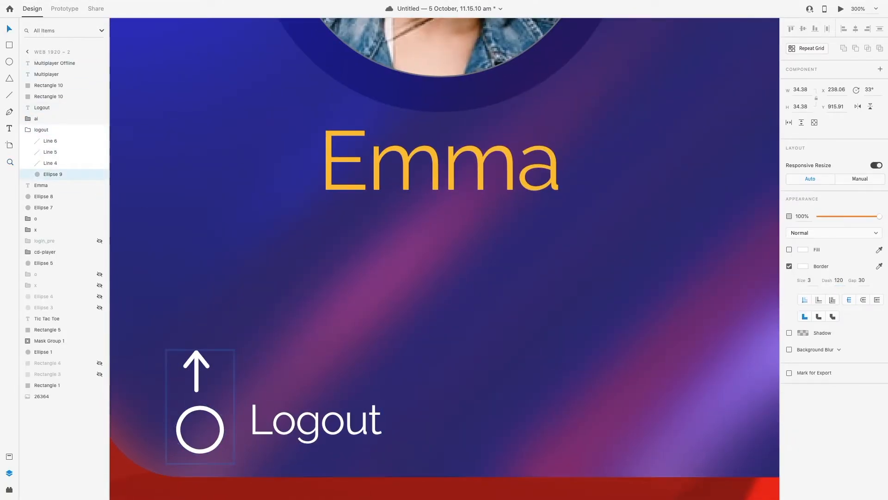
key(Down)
key(Down)
key(Down)
key(Down)
key(Down)
key(Down)
key(Down)
key(Down)
key(Down)
key(Down)
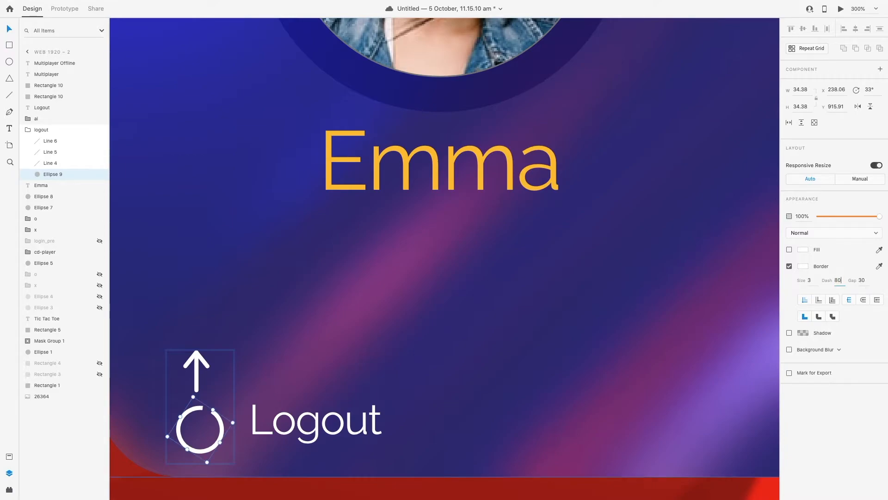
Move the three arrow lines of the logout icon down into the opening of the ring, centered on it
click(213, 368)
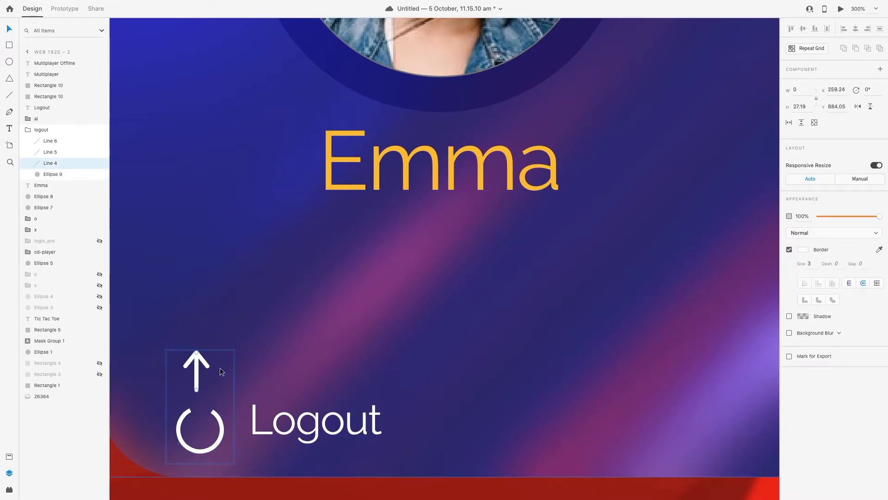
shift+click(50, 141)
drag(197, 375, 201, 414)
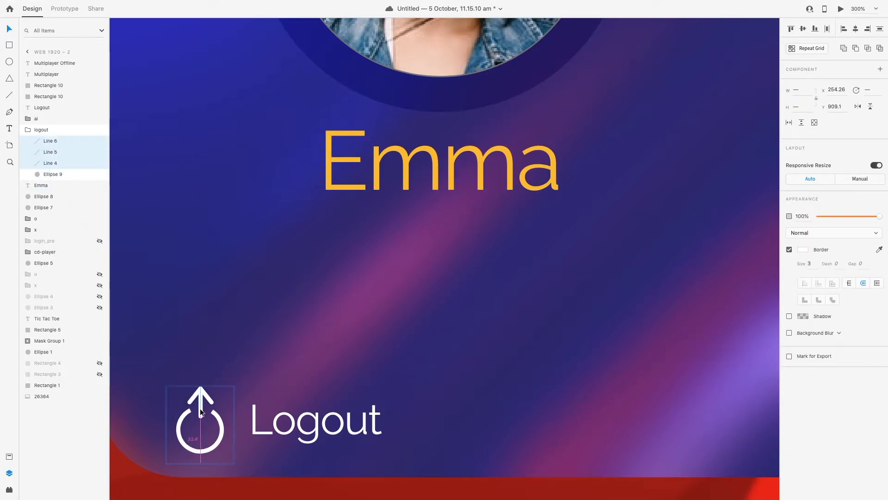
click(236, 410)
Adjust the logout icon's arrow with a value of 25 and move the Logout label closer to the icon
click(220, 421)
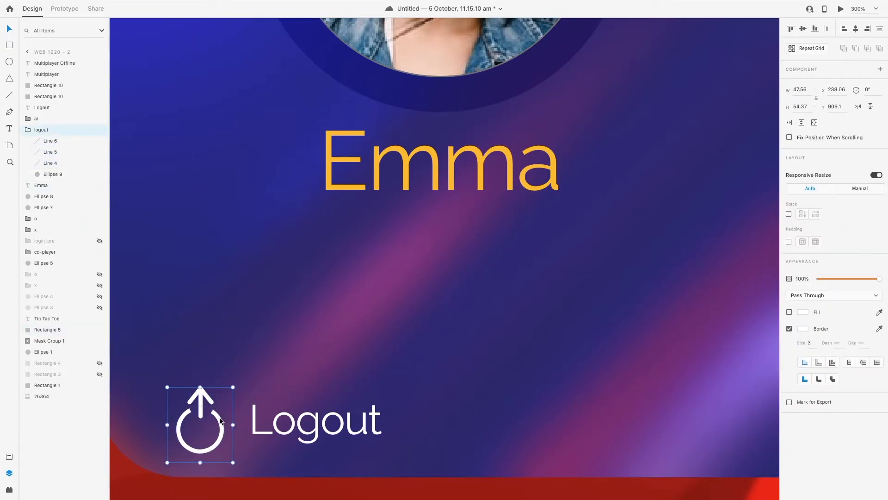
double_click(202, 414)
text(25)
key(Return)
click(443, 307)
drag(316, 430, 301, 439)
click(181, 395)
click(876, 9)
click(862, 30)
click(250, 167)
scroll(250, 167, up, 6)
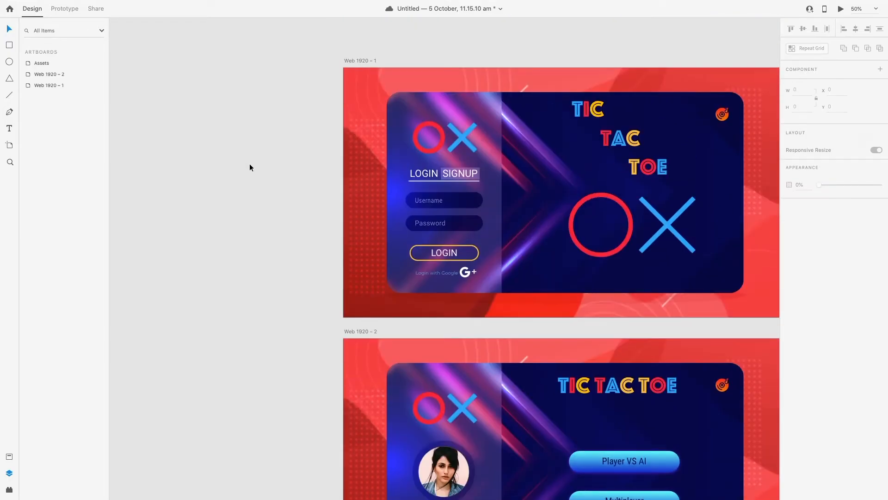
scroll(250, 167, down, 4)
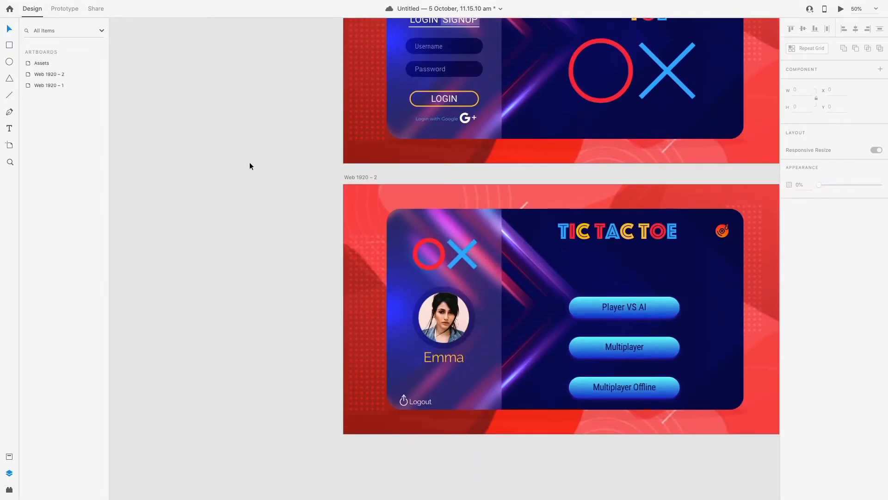
Duplicate the Web 1920 – 2 artboard below the original as a third screen
scroll(424, 157, down, 1)
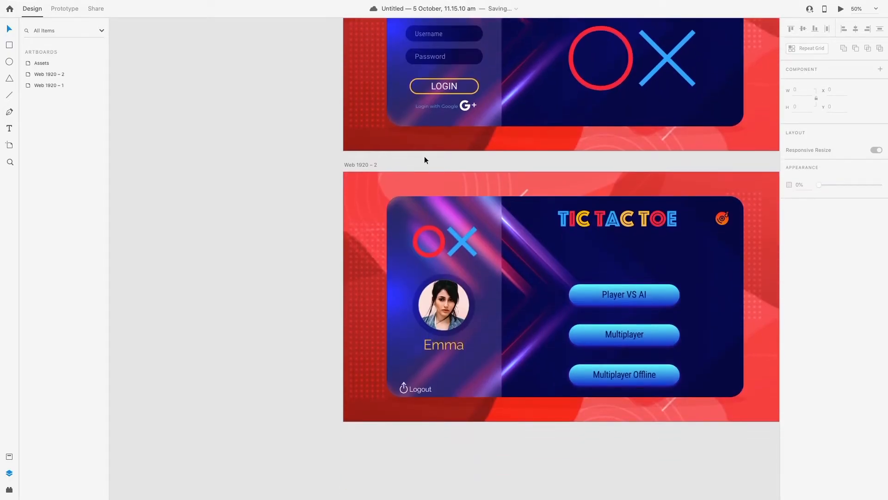
key(super+v)
scroll(305, 159, up, 6)
drag(28, 77, 27, 65)
Delete the three game-mode buttons and their labels from the Web 1920 – 3 artboard, keeping the player panel
double_click(28, 74)
click(48, 65)
shift+click(46, 96)
shift+click(44, 120)
super+click(46, 110)
key(Delete)
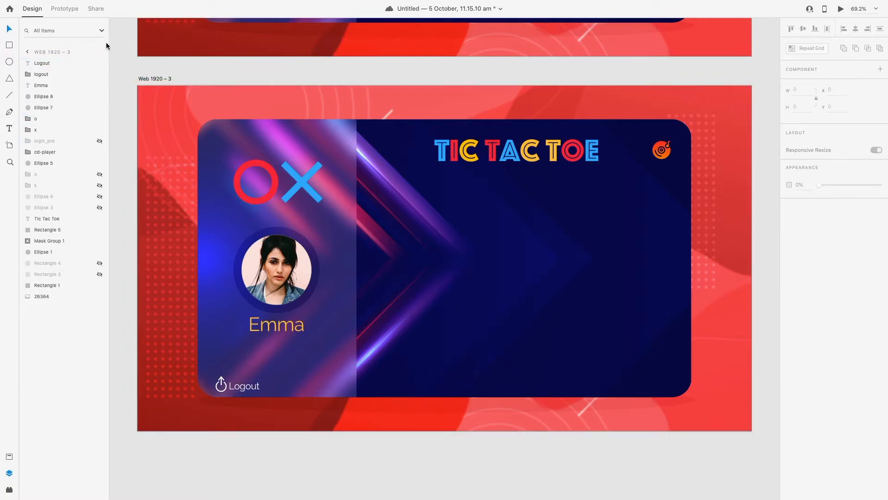
Group the Logout label with the logout icon and name the group lgOut
click(42, 63)
shift+click(41, 74)
right_click(41, 71)
click(70, 149)
double_click(51, 64)
text(lgOut)
Group the player name with the two avatar ellipses and name the group profilePic
click(46, 74)
shift+click(46, 96)
key(super+g)
double_click(45, 75)
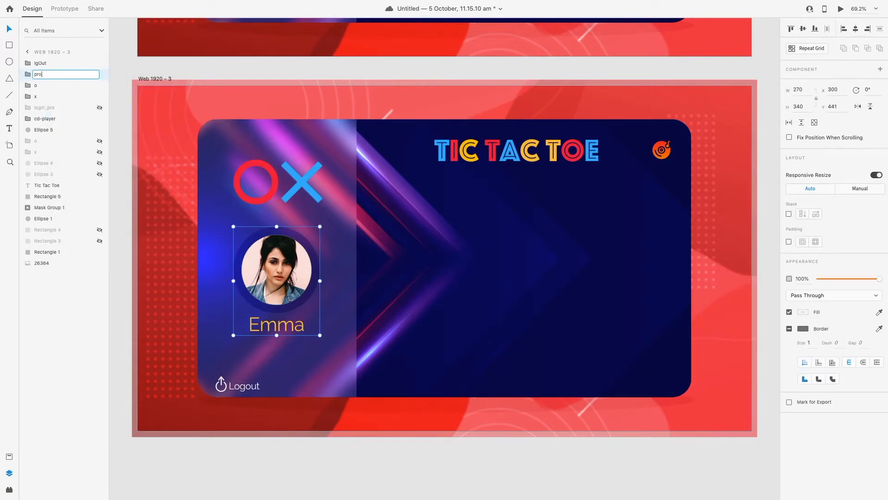
text(profilePic)
key(Return)
Delete the hidden leftover layers from the new artboard: the old o and x, Ellipse 3 and 4, Rectangle 3 and 4, and login_pre
shift+click(55, 141)
click(55, 141)
shift+click(44, 174)
key(Delete)
click(64, 185)
shift+click(65, 196)
key(Delete)
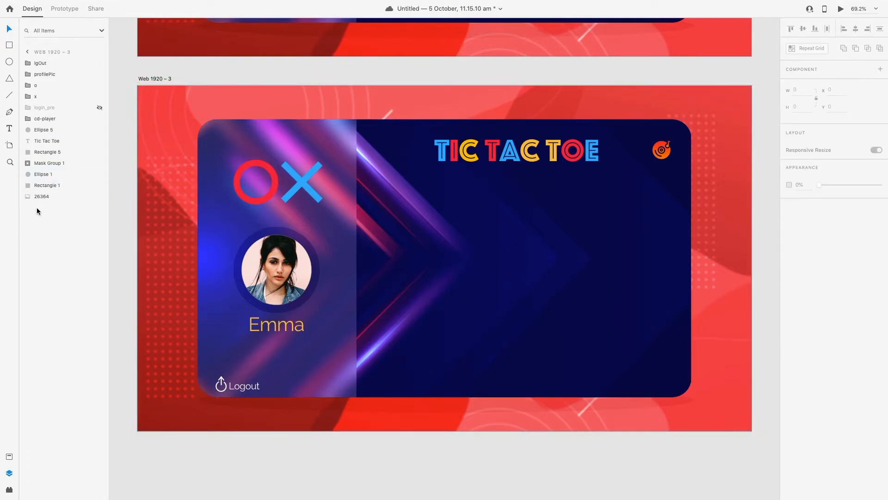
click(51, 107)
key(Delete)
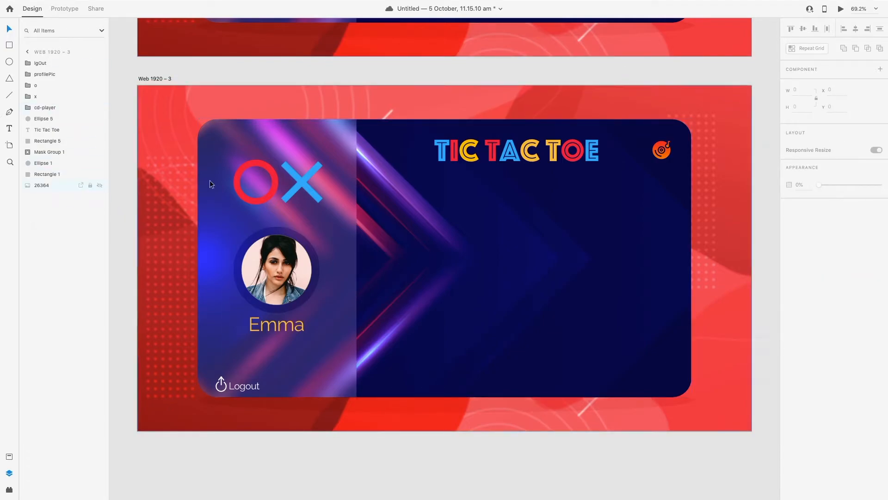
Draw a 514 by 580 rectangle with a corner radius of 30 centered below the Tic Tac Toe title
key(r)
drag(438, 193, 514, 269)
mouse_move(583, 272)
mouse_down()
mouse_move(679, 356)
mouse_move(614, 359)
mouse_move(599, 379)
mouse_up()
text(20)
key(Return)
click(831, 260)
text(30)
key(Return)
drag(503, 285, 503, 281)
drag(437, 280, 435, 281)
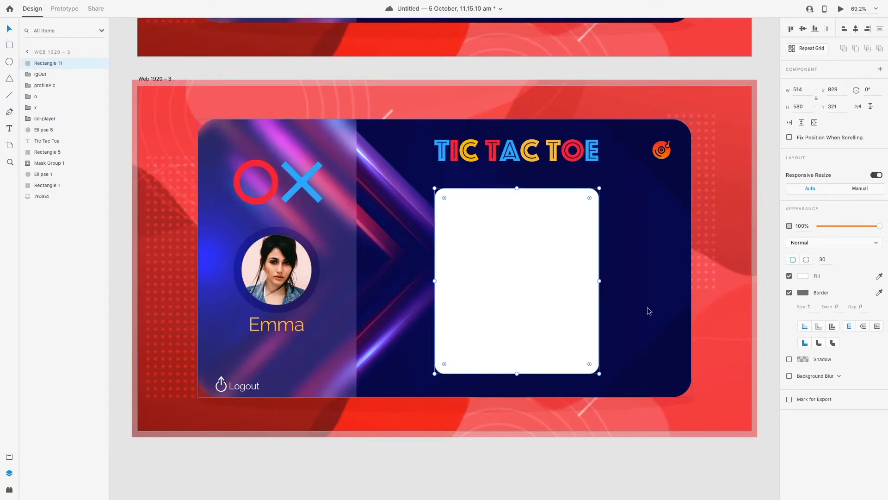
Remove the rectangle's border and give it a background blur with amount 12 and brightness 4
click(790, 376)
click(789, 292)
click(642, 313)
click(601, 450)
click(542, 311)
drag(862, 356, 843, 339)
drag(838, 343, 841, 343)
click(555, 468)
Move the board panel sideways to X 776 and turn off its background blur
drag(526, 263, 479, 267)
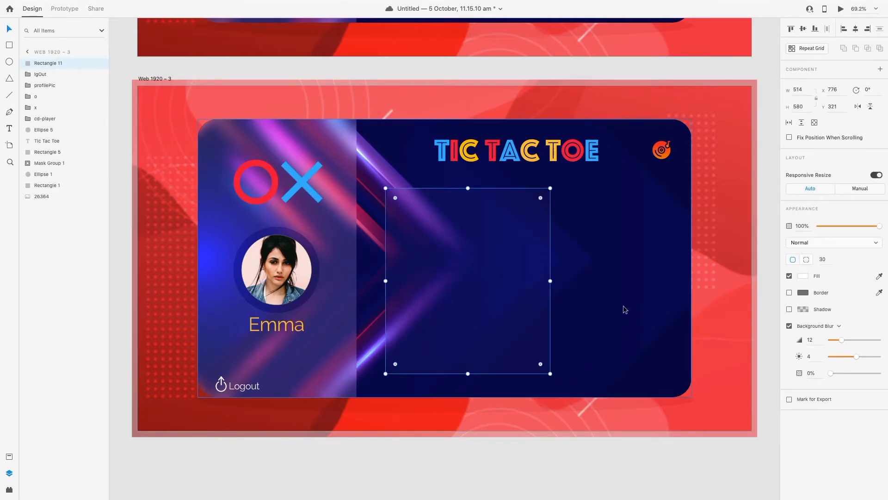
click(625, 307)
click(790, 259)
click(789, 259)
click(520, 311)
click(789, 326)
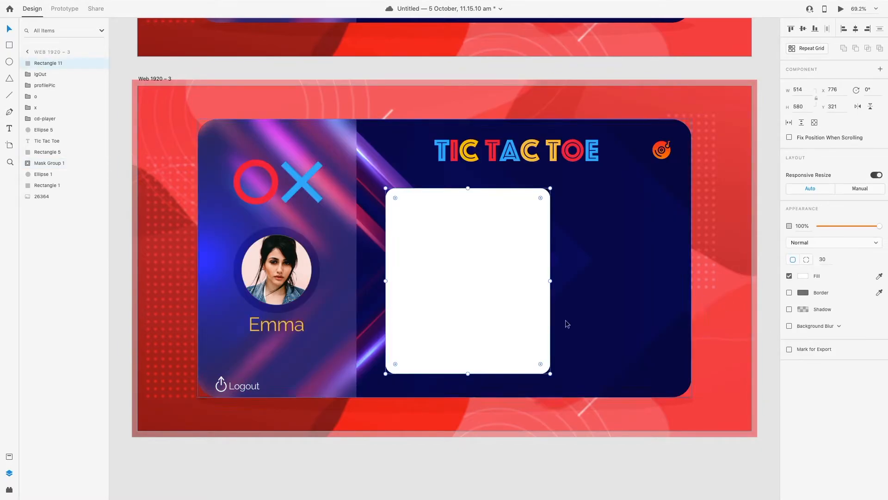
Duplicate the white board panel and offset the copy to its lower right
drag(475, 289, 553, 292)
key(super+z)
key(Tab)
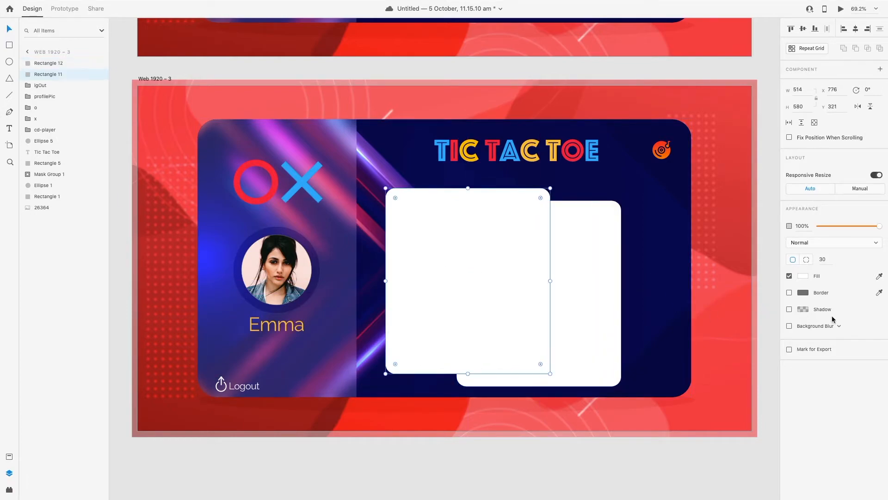
Fill the board panel and its copy with dark navy shades sampled from the card background
click(803, 275)
click(784, 313)
click(619, 198)
click(568, 252)
click(803, 275)
click(784, 313)
click(682, 168)
click(508, 453)
Bring the original panel in front of its copy and place the copy slightly lower right at X 819, Y 355
drag(532, 332, 476, 325)
drag(46, 74, 46, 60)
click(597, 287)
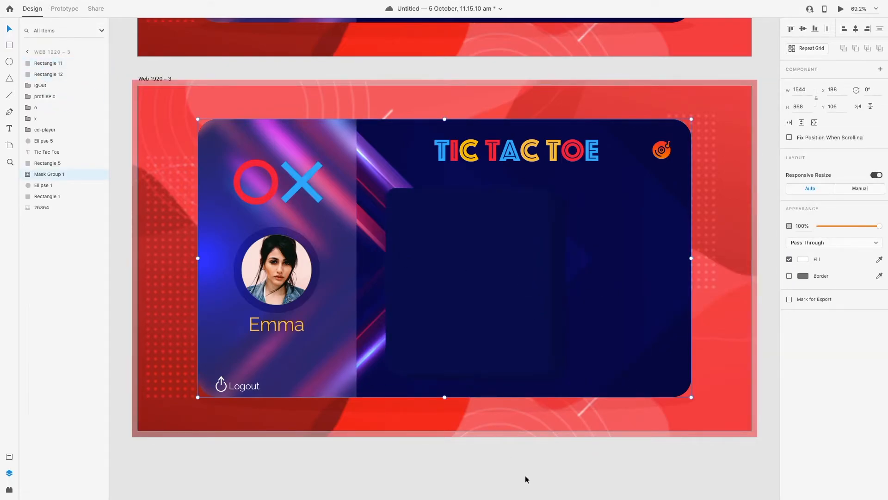
click(526, 476)
scroll(526, 476, down, 1)
key(z)
click(550, 334)
key(v)
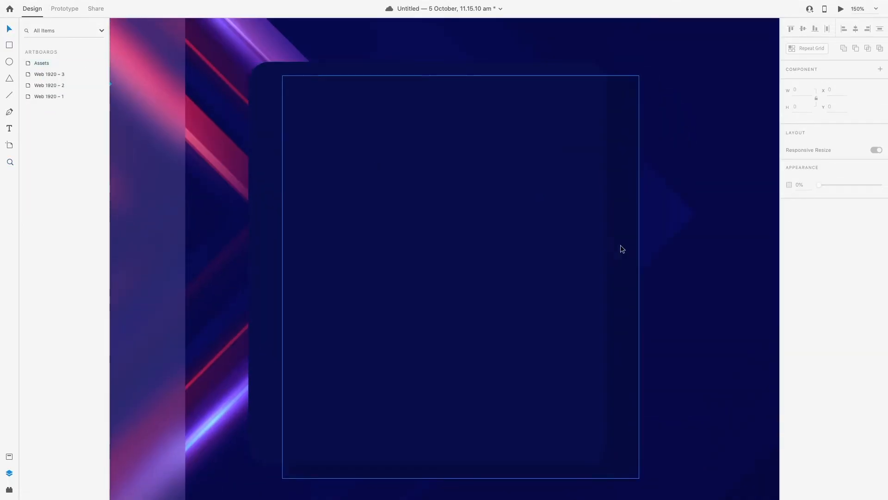
click(619, 249)
drag(616, 253, 617, 255)
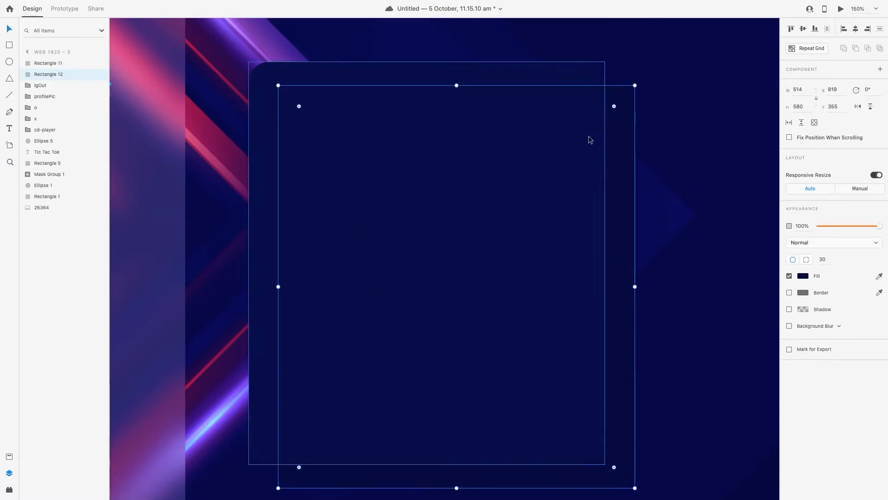
Set the front panel's fill to the brighter navy blue #000C64
scroll(474, 420, down, 5)
click(598, 363)
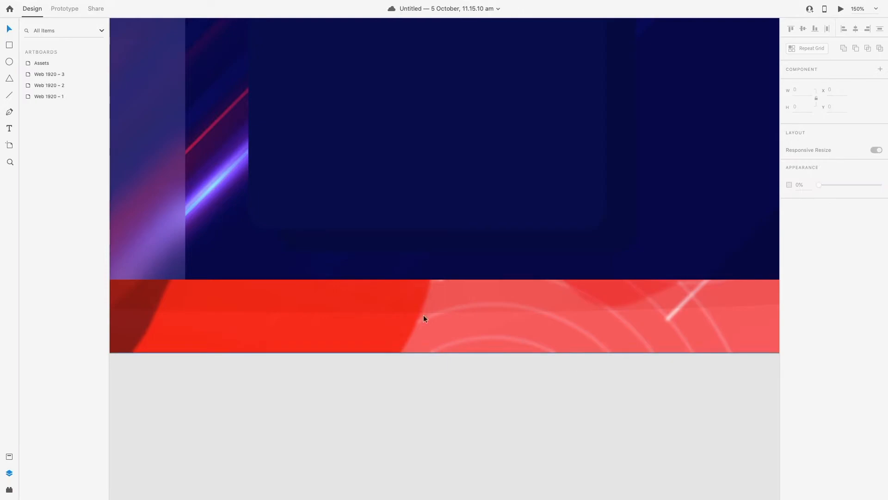
scroll(417, 185, up, 3)
scroll(460, 151, up, 3)
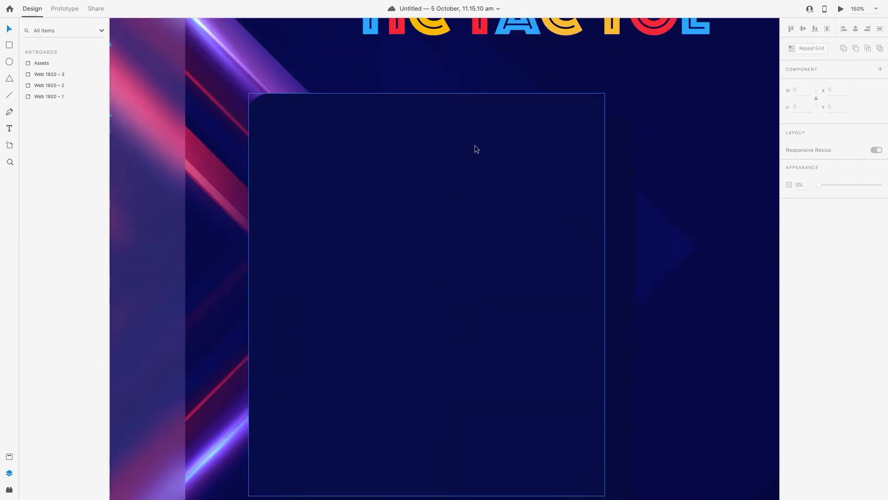
scroll(495, 148, down, 5)
scroll(463, 142, up, 1)
click(401, 135)
click(803, 276)
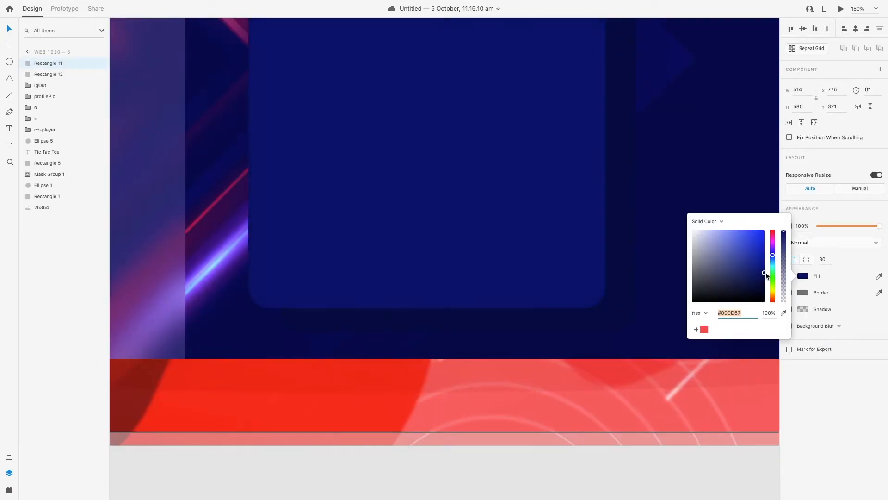
scroll(602, 232, up, 4)
scroll(601, 324, down, 6)
click(580, 412)
scroll(558, 240, up, 6)
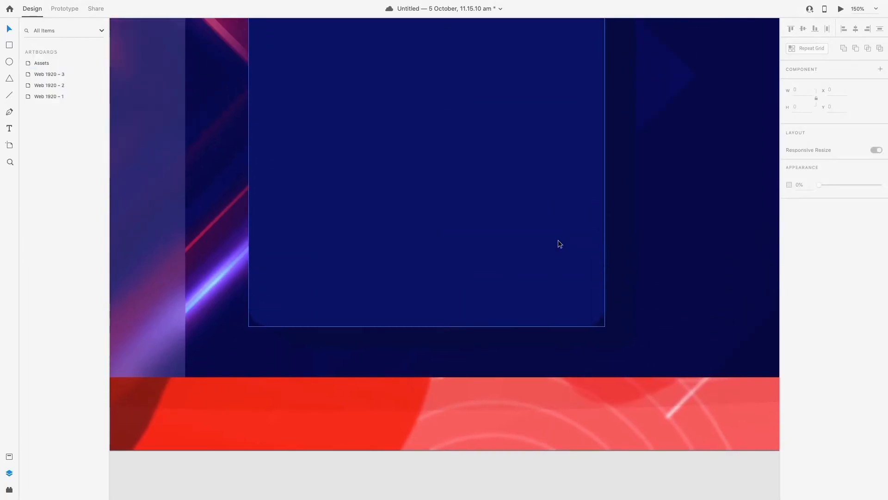
Fill the front panel with a dark navy only slightly lighter than the surrounding card
double_click(33, 75)
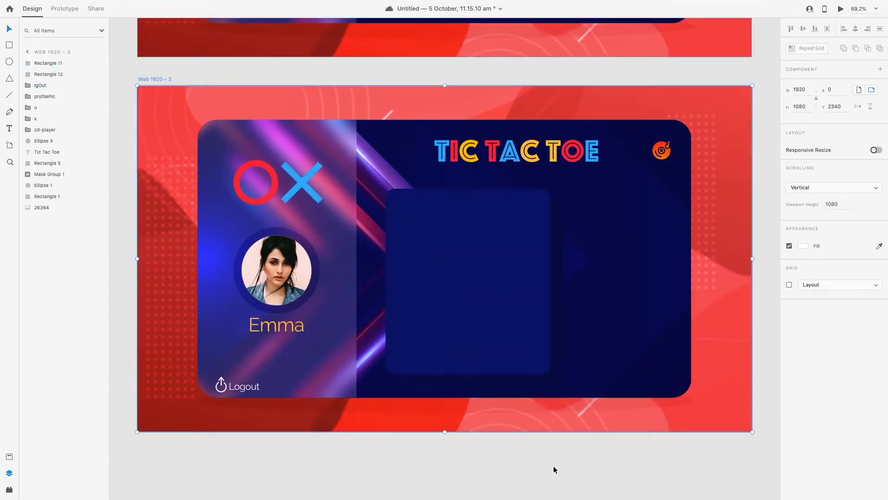
click(492, 283)
click(806, 278)
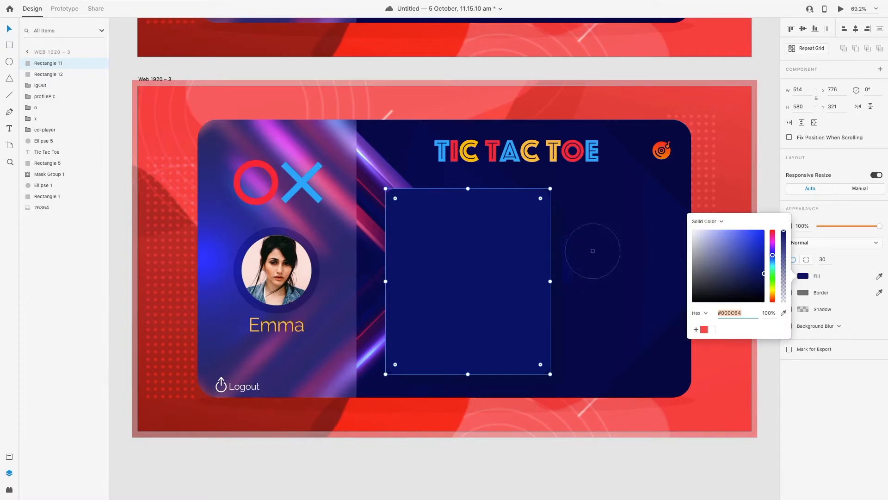
click(588, 463)
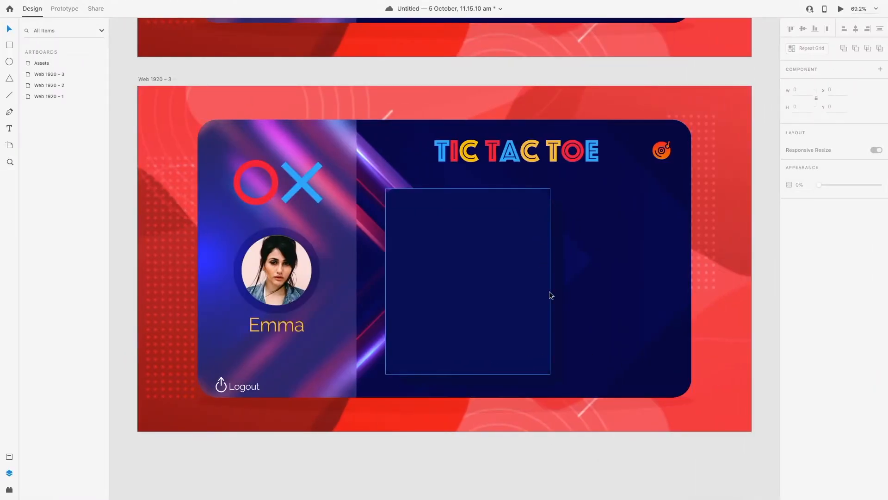
Draw a closed curved path with the Pen tool bridging the upper-right corners of the front panel and its back copy
click(7, 114)
scroll(573, 197, up, 10)
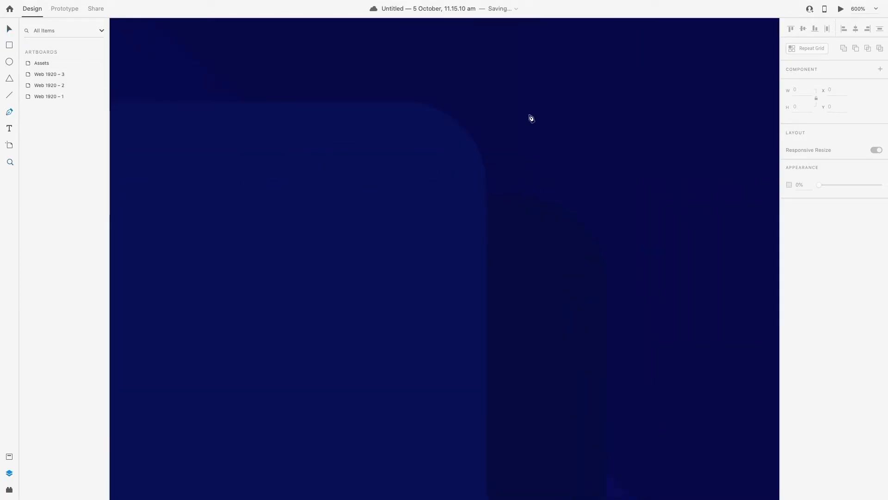
click(418, 101)
drag(600, 245, 606, 395)
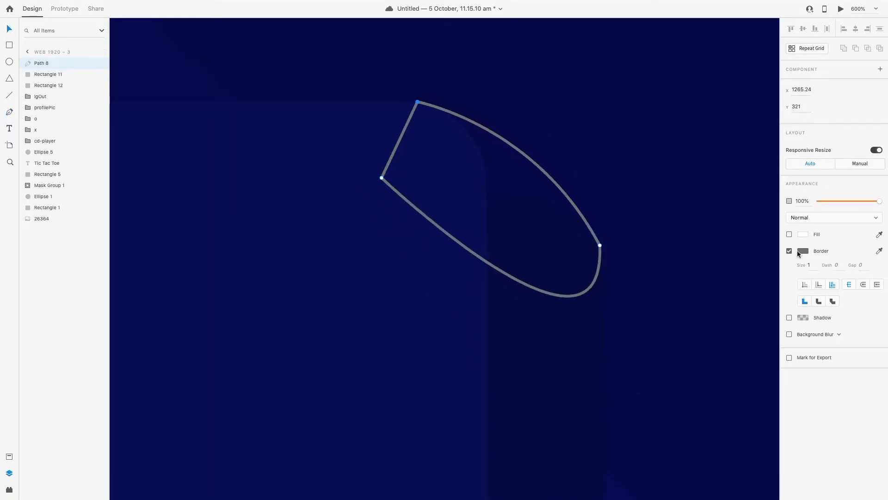
Color the path's border and fill with the dark navy sampled from the back panel
click(804, 252)
click(783, 284)
click(569, 306)
click(804, 236)
click(783, 271)
click(541, 278)
Place the bridging path beneath the front panel in the layer order and reduce its height to 70.44
drag(42, 63, 47, 83)
click(539, 392)
scroll(539, 392, down, 3)
click(548, 132)
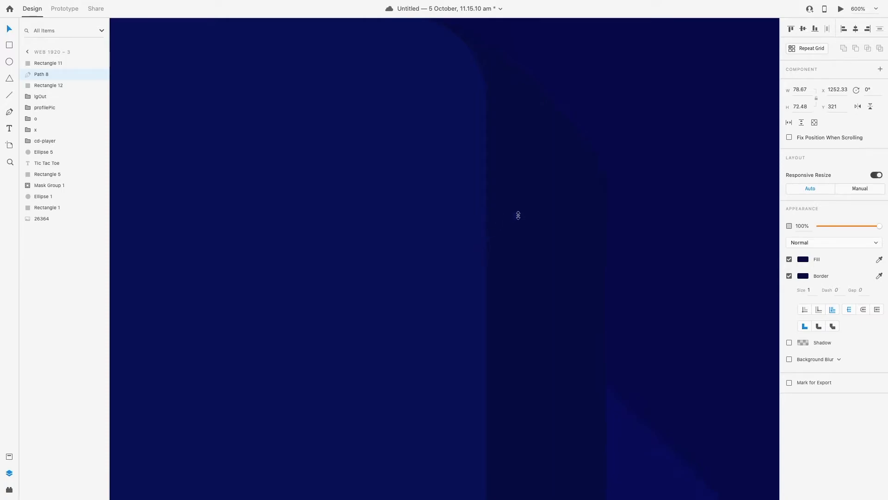
scroll(458, 203, up, 3)
click(458, 204)
click(538, 210)
Duplicate the bridging path and move the copy to the lower-left corners of the two panels
scroll(391, 188, down, 20)
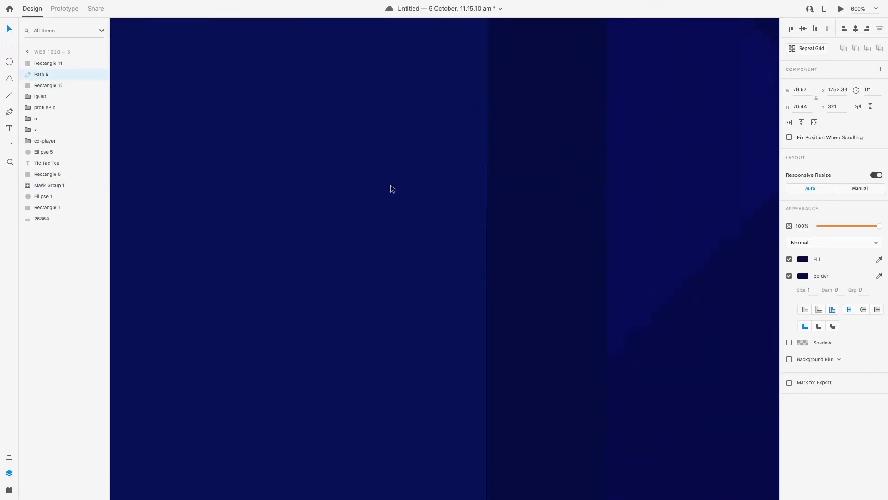
scroll(330, 311, down, 10)
drag(278, 485, 99, 456)
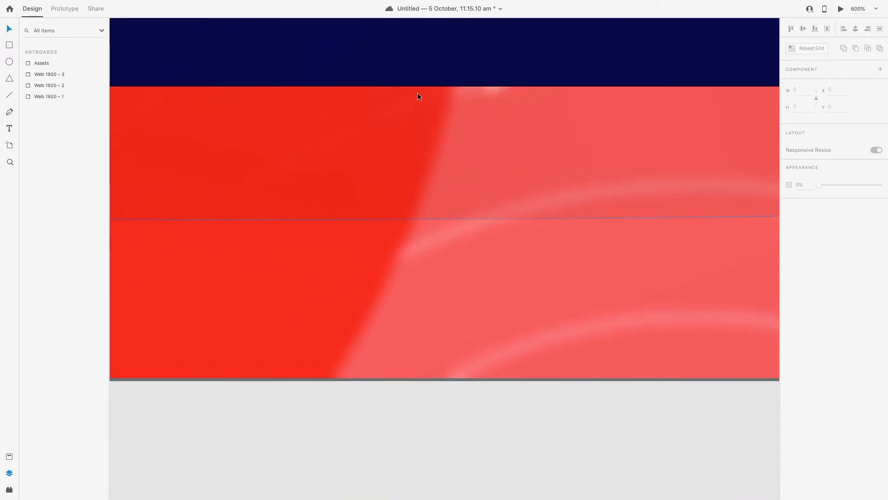
scroll(418, 156, up, 10)
scroll(356, 234, down, 10)
scroll(357, 236, down, 2)
scroll(288, 292, up, 14)
scroll(170, 450, down, 10)
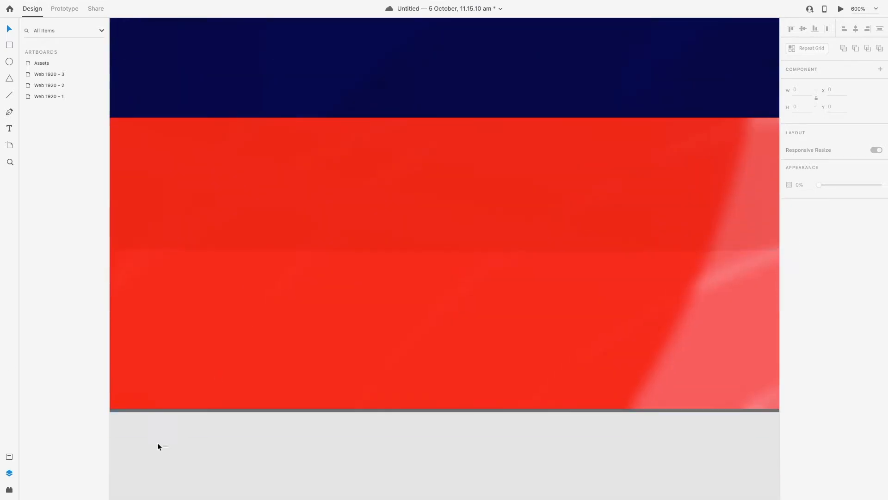
scroll(370, 196, up, 9)
drag(457, 258, 291, 199)
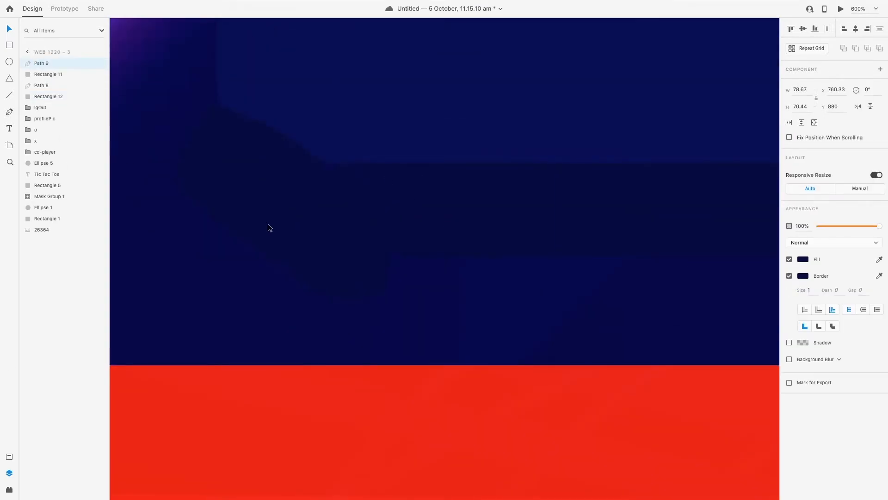
Reshape the copied path to join the panels' lower-left corners and place it beneath the front panel
drag(391, 301, 443, 245)
drag(411, 179, 425, 192)
drag(428, 234, 385, 220)
drag(52, 83, 51, 83)
mouse_move(327, 214)
mouse_down()
mouse_move(315, 220)
mouse_move(326, 205)
mouse_up()
click(406, 328)
click(354, 220)
drag(439, 259, 442, 255)
drag(365, 224, 379, 227)
click(416, 278)
Draw a 134 by 120 board cell with a corner radius of 21 near the front panel's upper-left corner
click(875, 9)
click(856, 47)
scroll(548, 247, up, 3)
key(Escape)
click(9, 45)
mouse_move(431, 82)
mouse_down()
mouse_move(459, 123)
mouse_move(492, 137)
mouse_up()
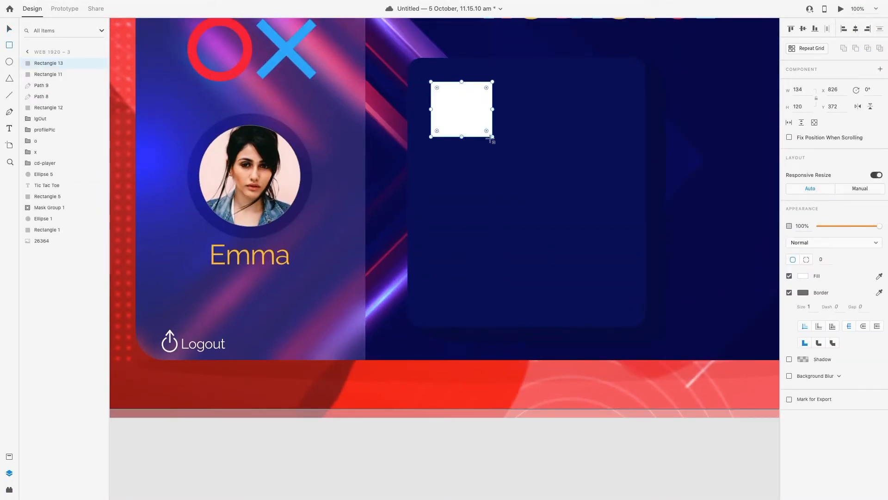
drag(402, 109, 534, 110)
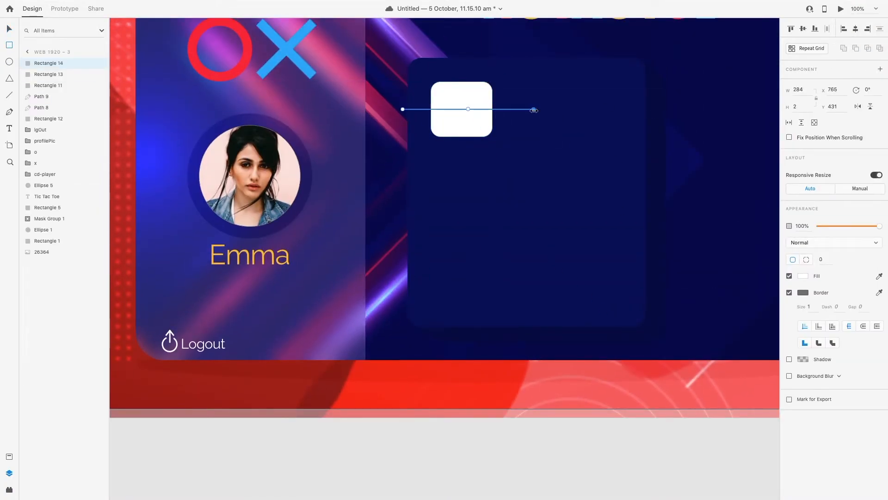
key(super+z)
Duplicate the cell twice to form a row of three and center the row across the front panel
click(9, 29)
drag(468, 114, 618, 111)
click(551, 107)
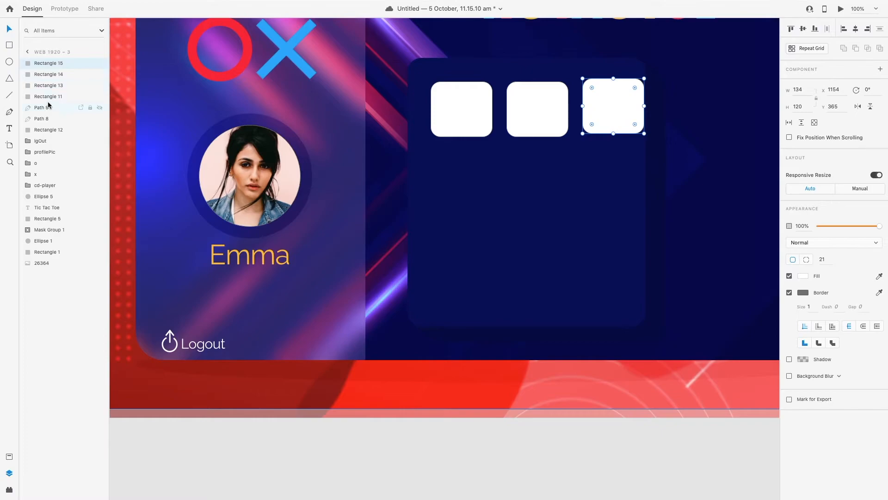
shift+click(47, 85)
drag(540, 120, 532, 123)
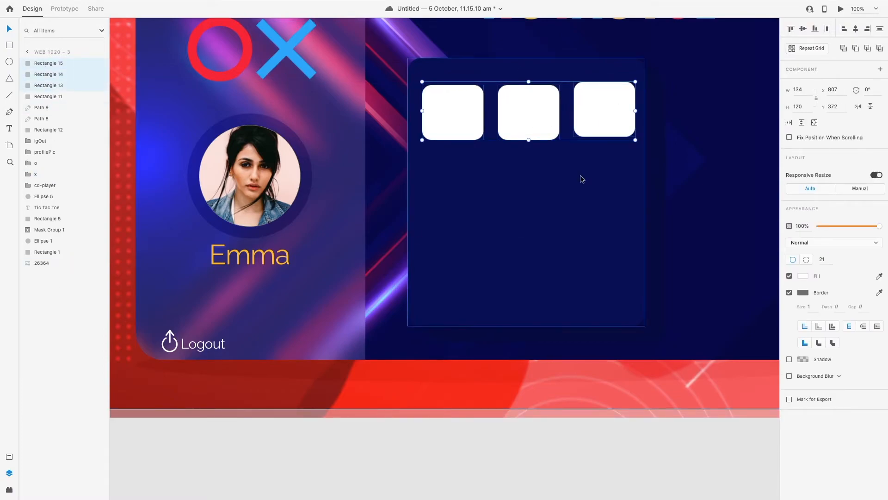
Level the third cell with the other two and nudge the row of cells slightly down and left
double_click(601, 121)
key(Escape)
drag(601, 115, 600, 119)
shift+click(529, 122)
shift+click(451, 126)
key(Down)
key(Left)
key(Left)
key(Left)
key(Left)
Duplicate the row of cells twice downward to form a three-by-three grid on the front panel
click(539, 164)
alt+drag(521, 124, 524, 216)
key(super+z)
click(59, 64)
shift+click(59, 85)
alt+drag(526, 127, 526, 212)
alt+drag(526, 213, 538, 279)
Select the nine cells together with the front panel and slightly adjust their position
click(50, 64)
shift+click(46, 161)
mouse_move(532, 190)
mouse_down()
mouse_move(527, 170)
mouse_move(534, 196)
mouse_up()
super+click(33, 162)
key(Escape)
Paste the red circle onto the gameplay artboard and center it in the board's upper-left cell
scroll(581, 291, down, 1)
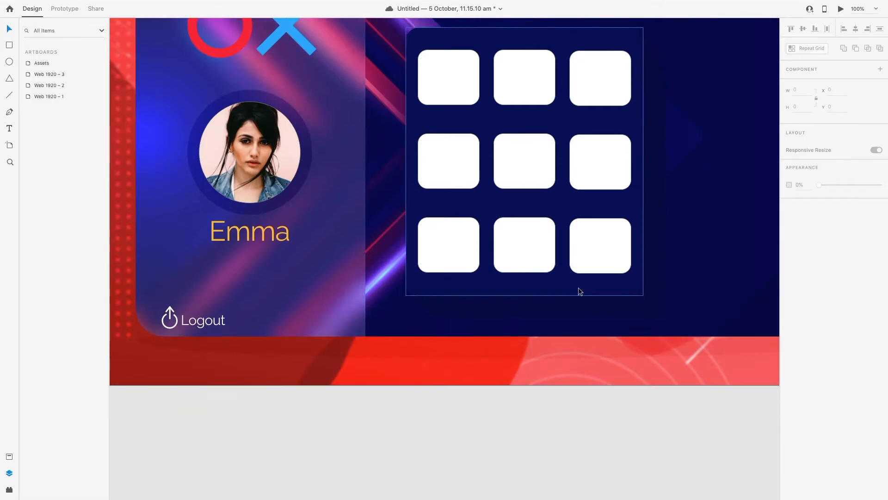
scroll(581, 292, up, 3)
click(876, 9)
click(860, 29)
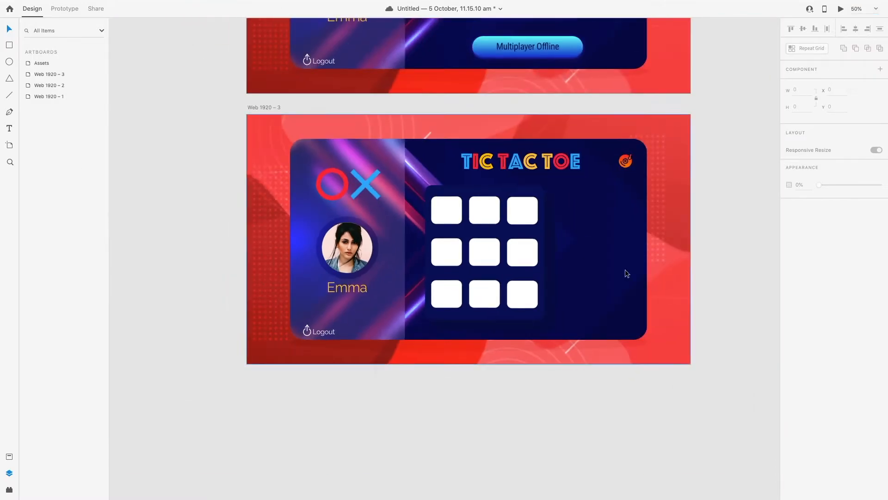
click(366, 186)
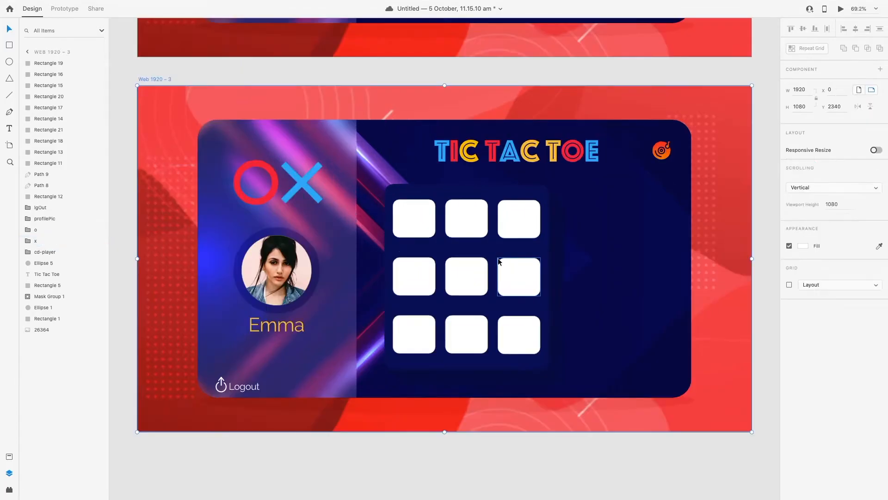
key(super+v)
drag(514, 337, 406, 205)
shift+click(430, 210)
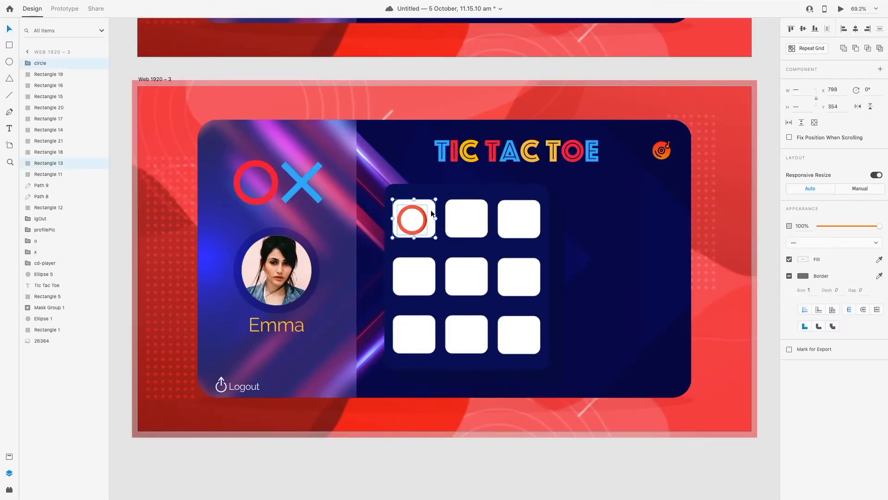
Copy the blue X from the Assets artboard and place copies in the board's lower-left, center and upper-right cells
drag(721, 466, 798, 460)
scroll(665, 238, up, 10)
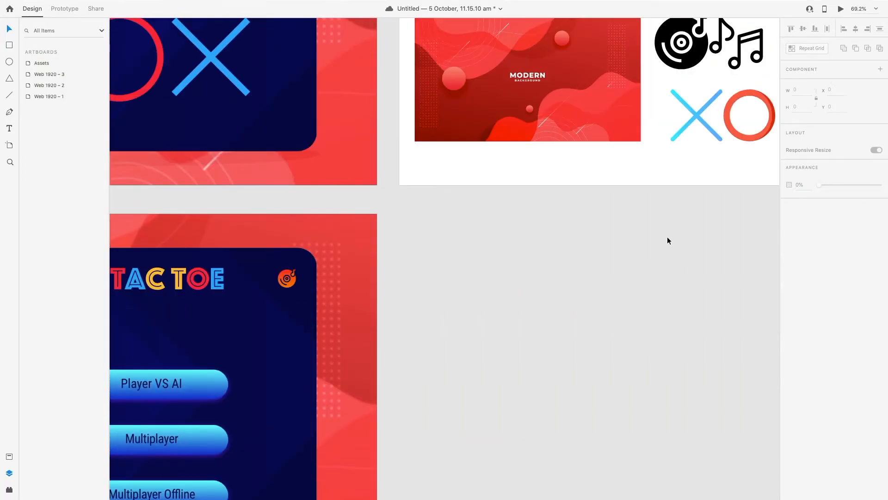
click(696, 123)
scroll(559, 221, down, 8)
scroll(559, 220, down, 3)
click(145, 245)
click(188, 486)
scroll(189, 486, left, 6)
click(277, 303)
key(super+v)
drag(264, 364, 322, 245)
mouse_move(271, 303)
mouse_down()
mouse_move(212, 362)
mouse_move(271, 302)
mouse_up()
Center each of the three X marks within its own cell
click(326, 251)
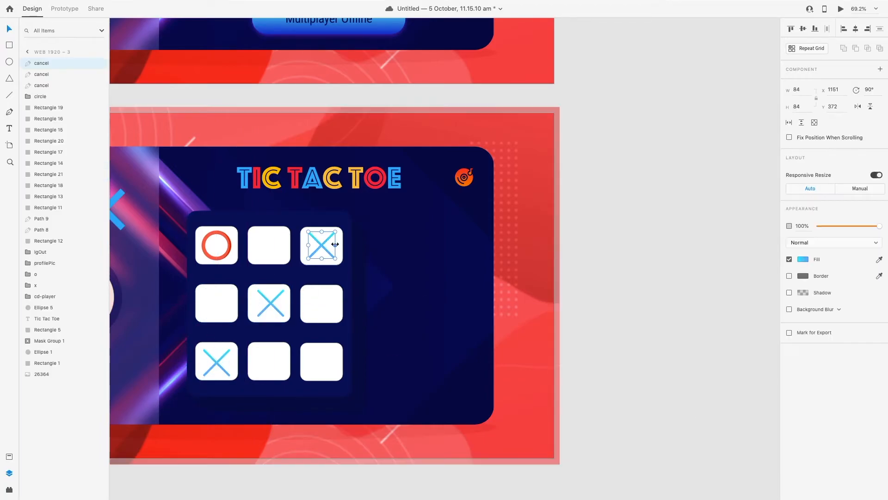
shift+click(339, 251)
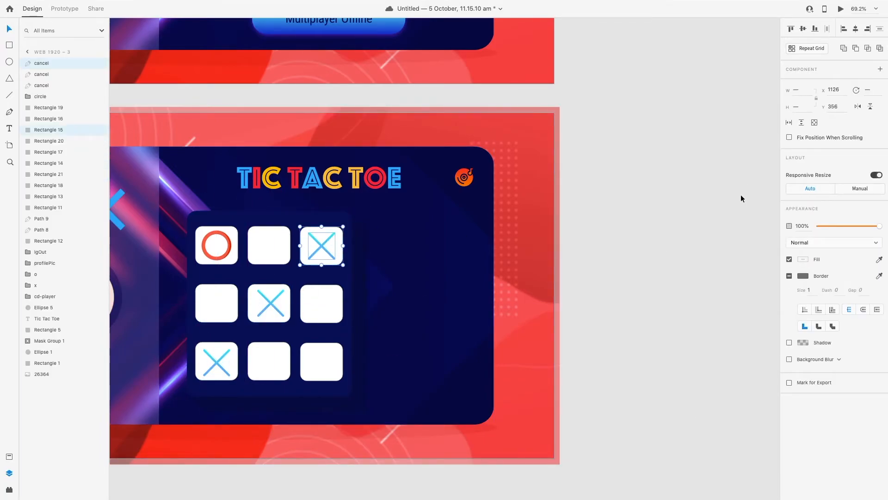
click(272, 303)
shift+click(288, 308)
scroll(228, 325, down, 1)
click(224, 323)
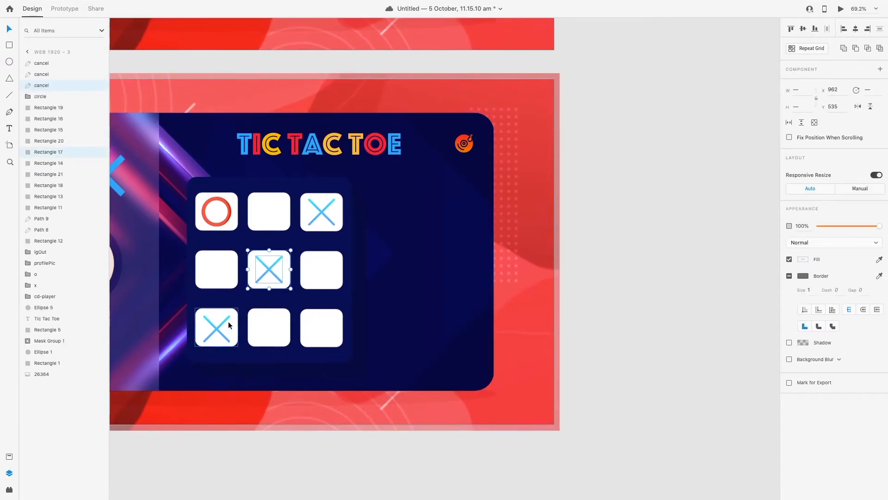
shift+click(230, 312)
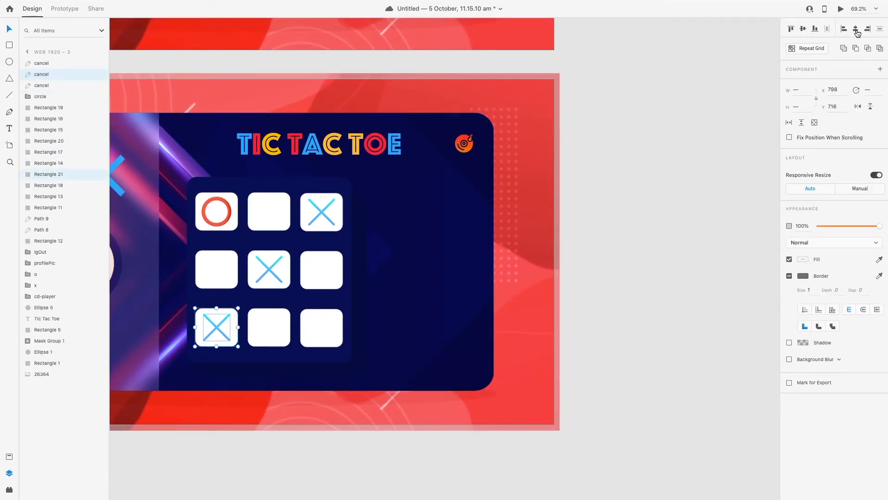
click(764, 76)
Duplicate the red circle into the lower-right and middle-left cells and center each copy in its cell
click(214, 227)
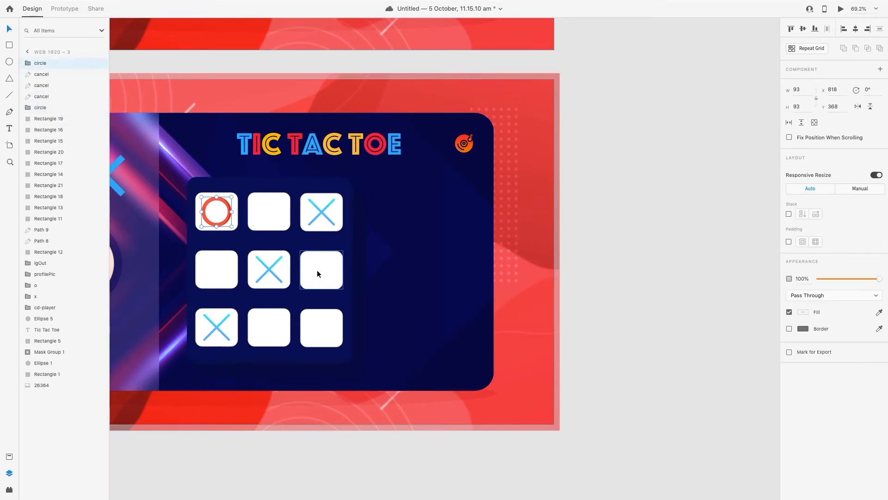
drag(213, 225, 319, 341)
shift+click(339, 324)
click(227, 267)
shift+click(234, 264)
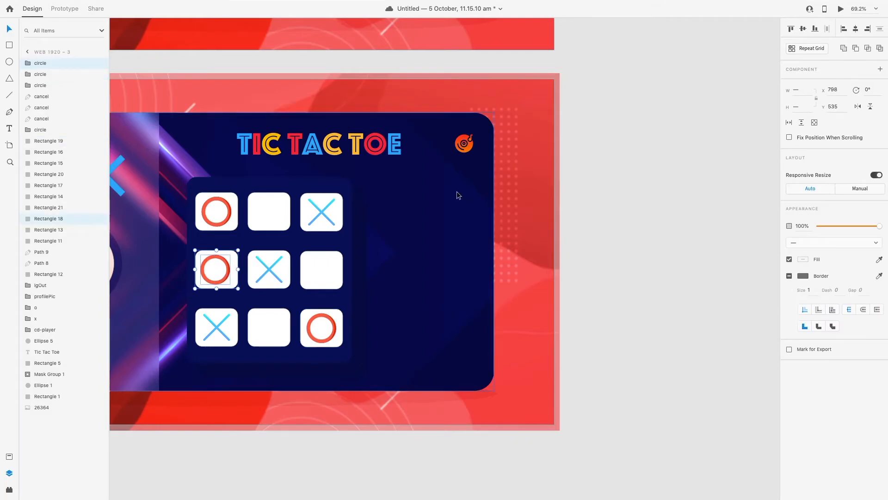
click(856, 29)
click(561, 184)
scroll(249, 192, down, 1)
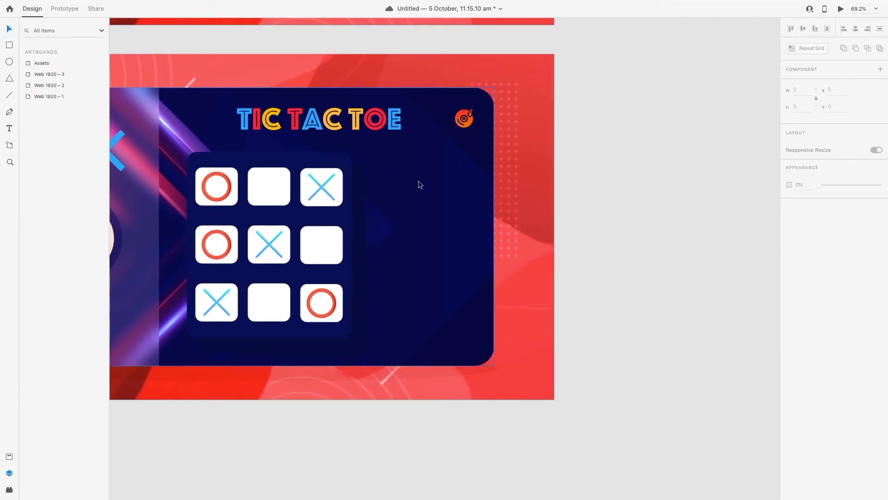
Paste a copy of the profile picture group, scale it down to 148 by 184 and place it beside the board
drag(240, 437, 101, 416)
click(214, 297)
key(Escape)
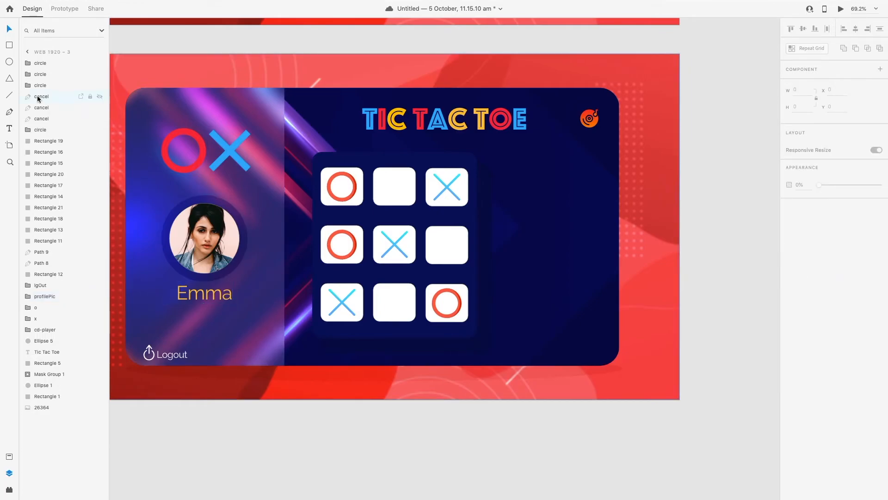
click(44, 297)
key(super+c)
click(528, 220)
key(super+v)
drag(217, 243, 547, 220)
drag(575, 284, 541, 236)
drag(507, 207, 522, 207)
drag(554, 235, 551, 230)
Duplicate the small profile group and move the copy to the right of the first one
alt+drag(527, 203, 582, 205)
key(Right)
key(Right)
key(Right)
key(Right)
key(Right)
key(Right)
key(Right)
key(Right)
key(Right)
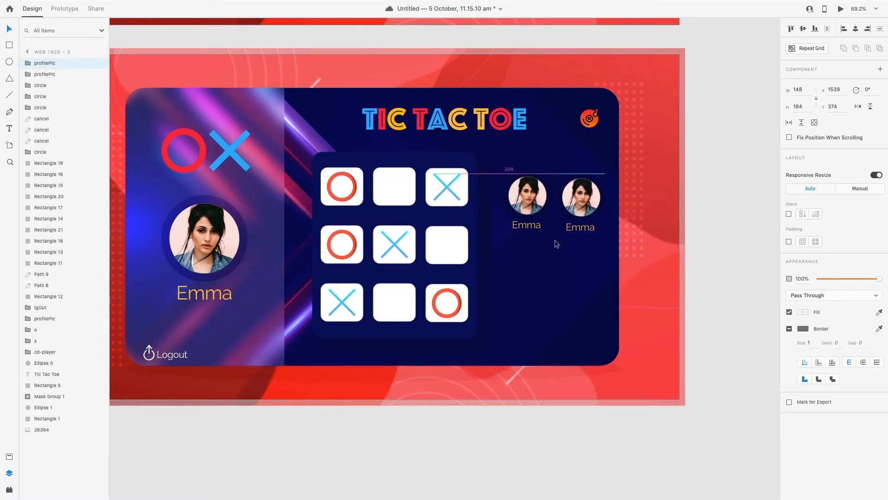
key(Right)
key(Right)
key(Right)
key(Right)
key(Right)
key(Right)
key(Right)
key(Right)
key(Right)
key(Right)
Try to move the front panel together with its cells and marks to the left
click(40, 86)
shift+click(51, 262)
key(Left)
key(Left)
key(Left)
key(Left)
key(Left)
key(Left)
key(Left)
key(Left)
key(Left)
key(Left)
key(Left)
key(Left)
key(Left)
key(Left)
key(Left)
key(Left)
key(Left)
key(Left)
key(Left)
key(Left)
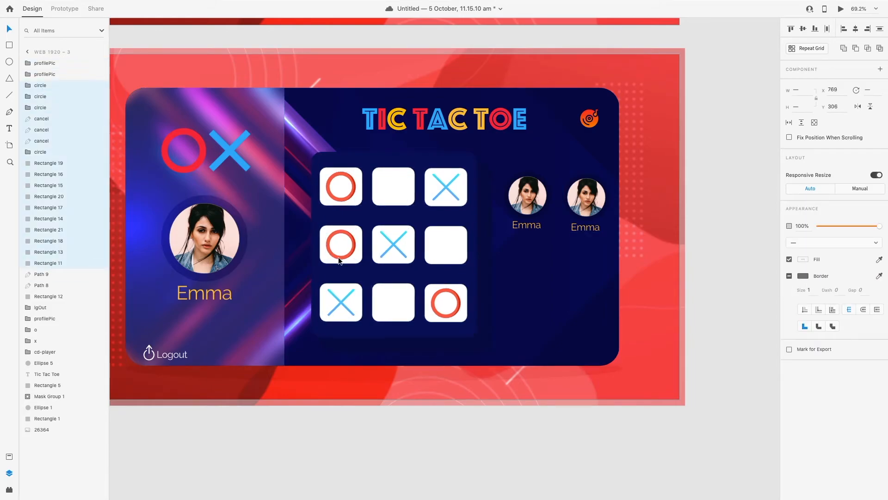
key(super+z)
Add the bridging paths and back panel to the selected board layers and group them all
shift+click(55, 296)
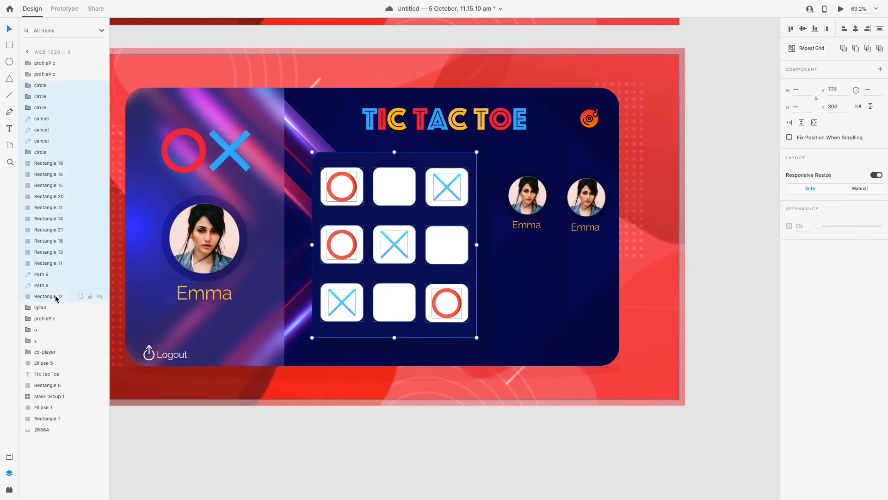
right_click(52, 175)
click(91, 257)
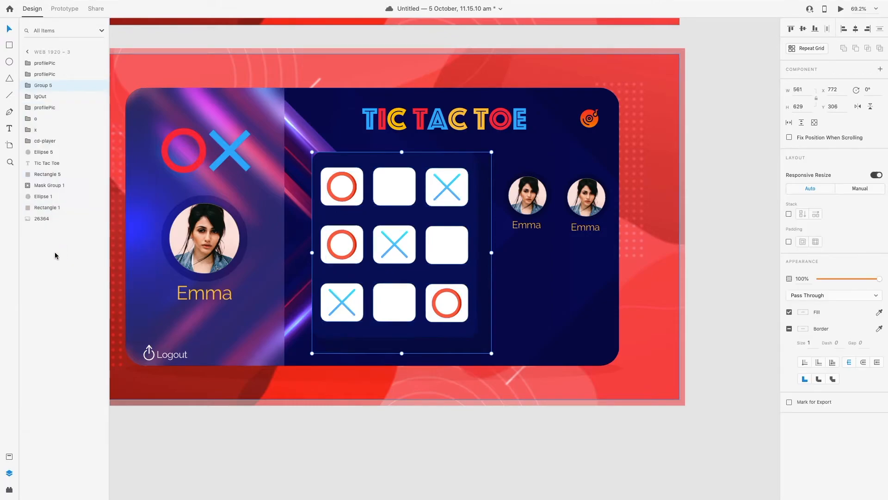
Name the board group game and nudge it to the left
key(Left)
key(Left)
key(Left)
key(Left)
key(Left)
key(Left)
key(Left)
key(Left)
key(Left)
key(Left)
key(Left)
key(Left)
key(Left)
key(Left)
key(Left)
key(Left)
key(Left)
key(Left)
key(Left)
key(Left)
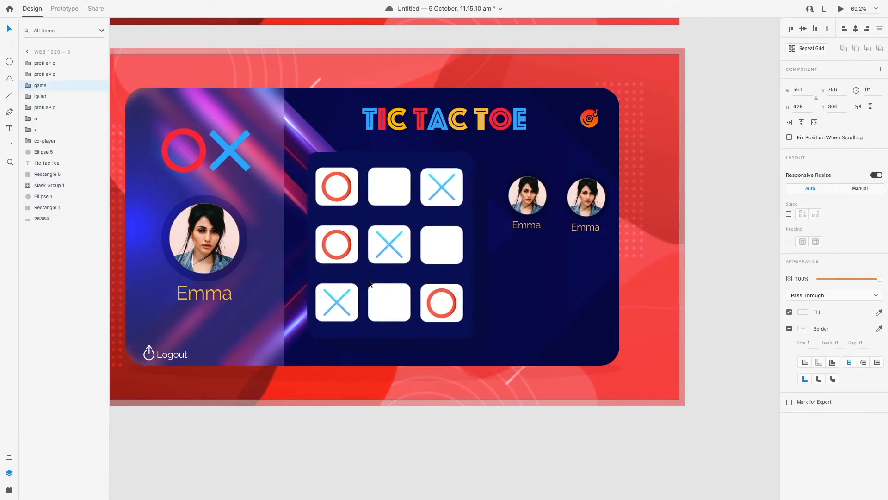
Nudge the two small profile groups to the left and align them level with each other
click(60, 63)
shift+click(60, 74)
key(Left)
key(Left)
key(Left)
key(Left)
key(Left)
key(Left)
key(Left)
key(Left)
key(Left)
key(Left)
key(Left)
key(Left)
key(Left)
key(Left)
key(Left)
key(Left)
key(Left)
key(Left)
key(Left)
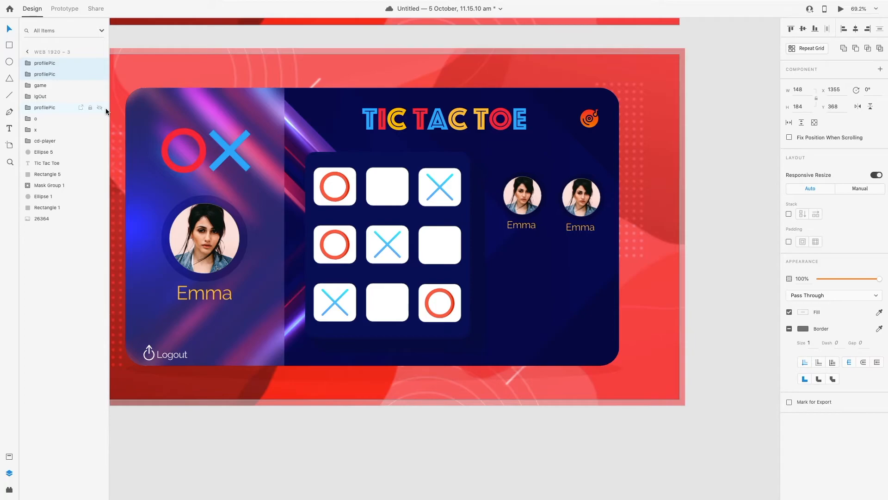
click(524, 292)
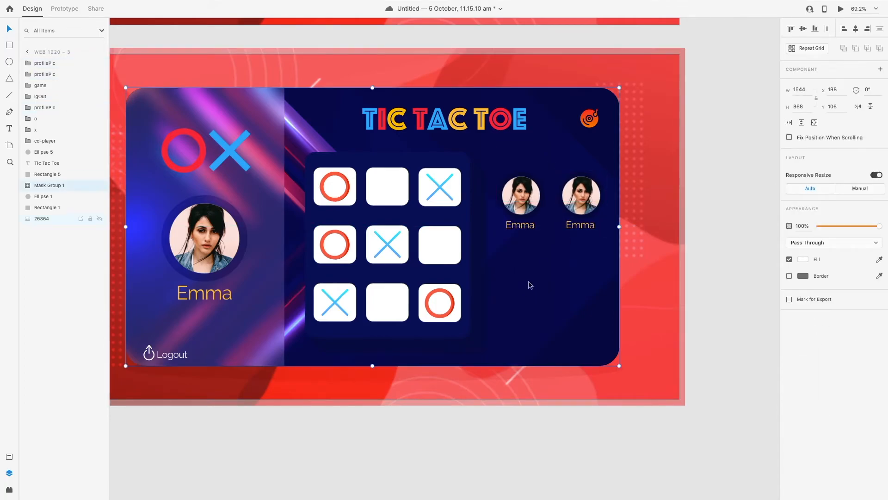
Fill the second profile's picture circle with the Pexels photo of the man wearing glasses using the UI Faces plugin
double_click(582, 204)
click(40, 351)
click(51, 86)
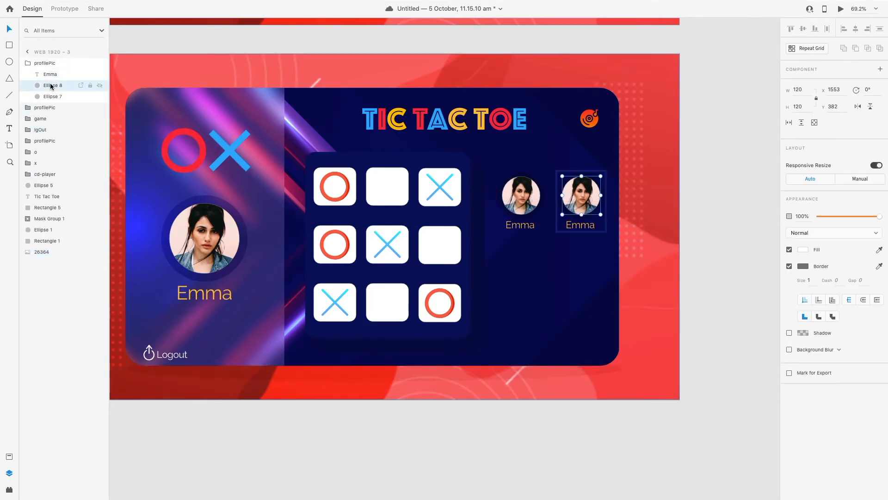
click(9, 490)
click(39, 86)
click(64, 434)
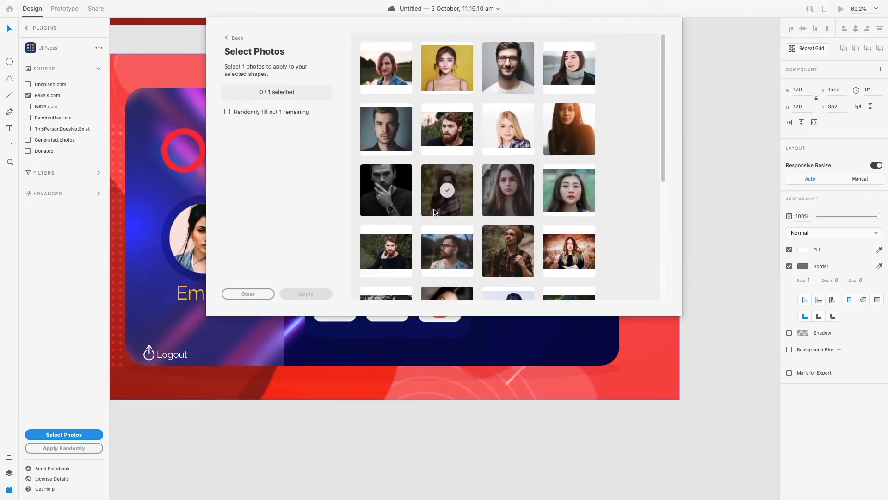
scroll(625, 153, down, 10)
scroll(609, 154, up, 10)
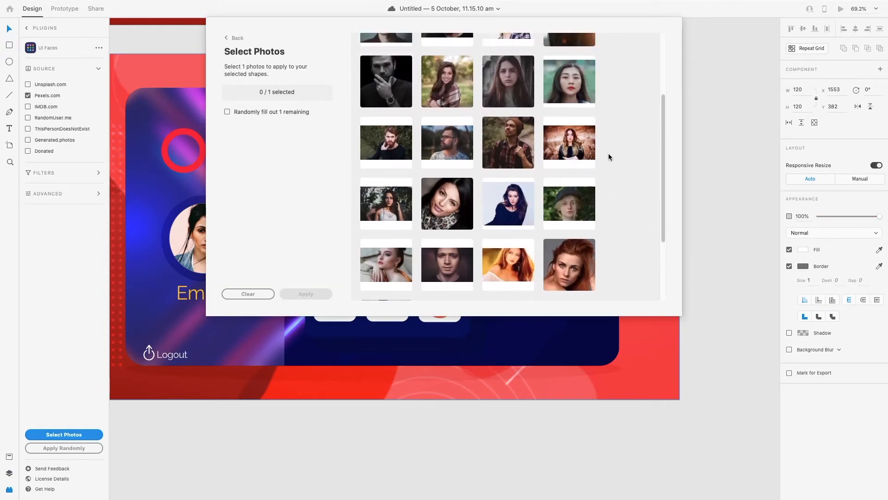
click(508, 68)
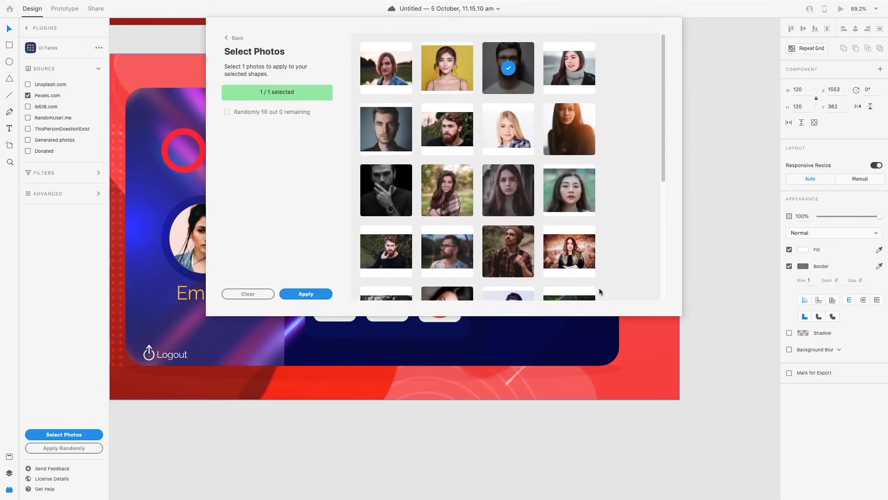
click(326, 294)
Change the name label under the second profile picture to the opponent's first name
click(585, 225)
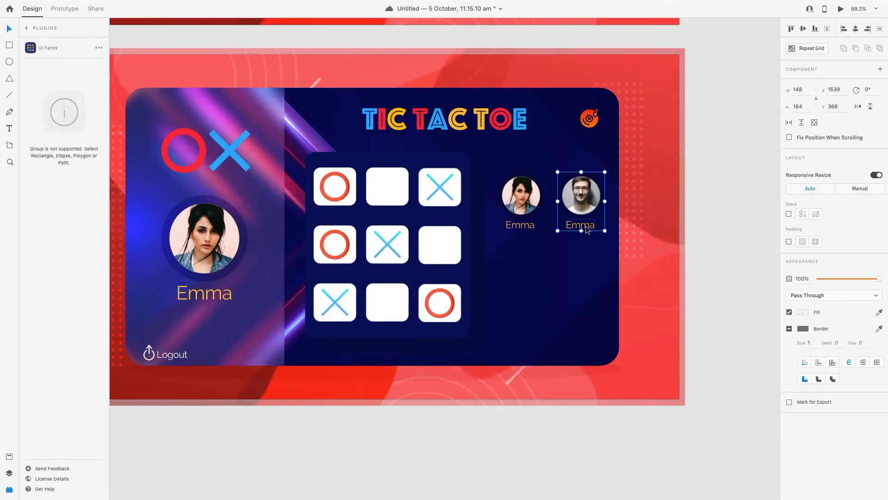
double_click(585, 226)
click(9, 473)
click(25, 316)
double_click(582, 227)
double_click(582, 227)
text(James)
click(576, 263)
click(731, 298)
Replace the second profile's picture with the Pexels photo of the bearded, red-haired man using UI Faces
click(10, 489)
double_click(570, 185)
click(8, 471)
click(11, 489)
click(69, 437)
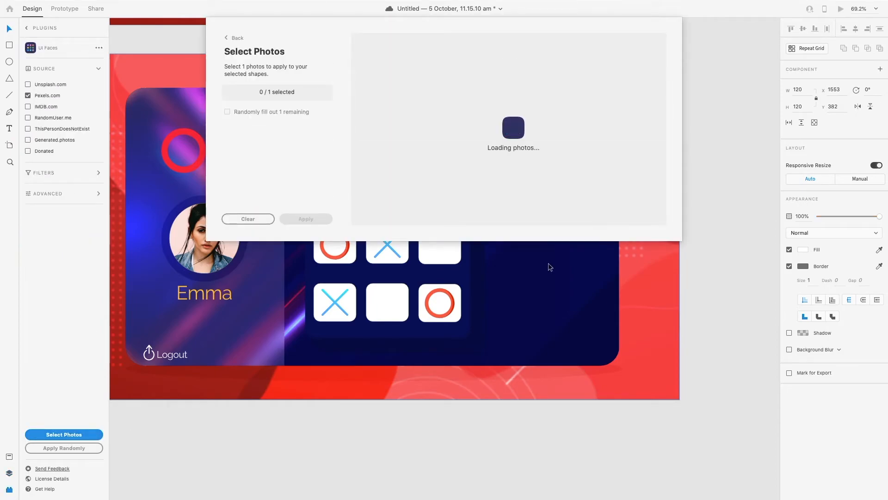
click(444, 131)
click(306, 292)
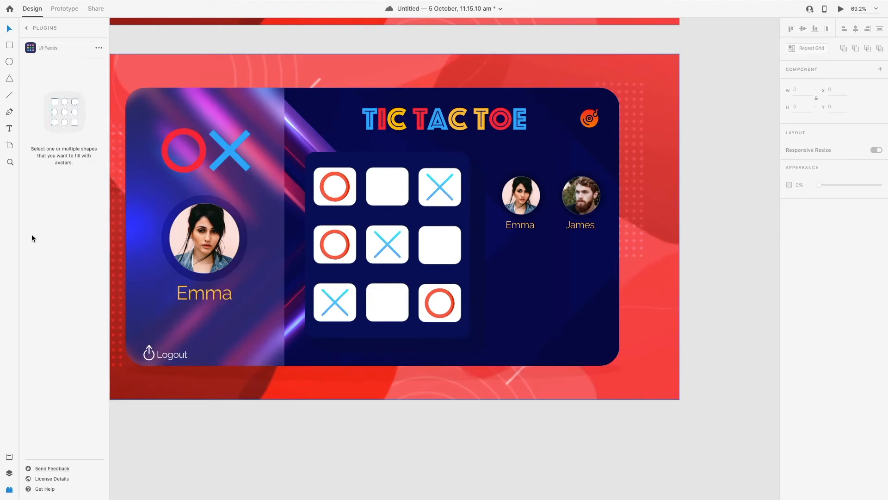
Add the white score texts 2 and 5 below the first and second profiles
click(9, 472)
key(t)
click(520, 264)
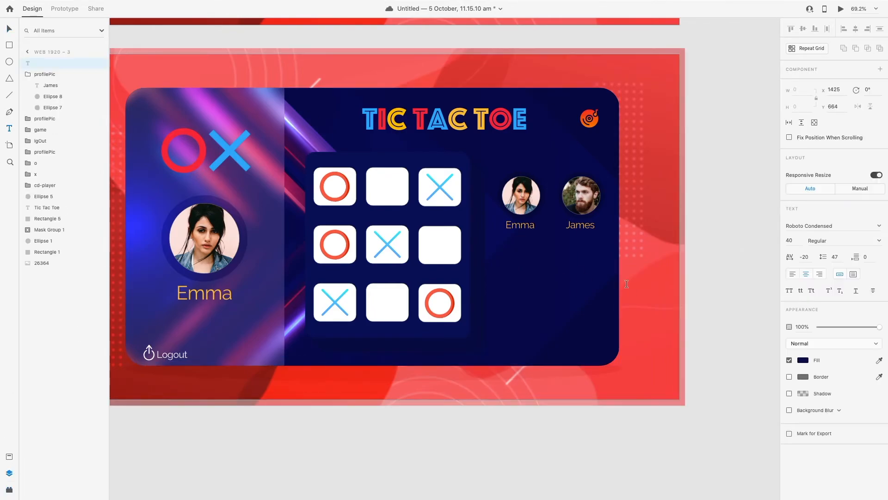
click(803, 360)
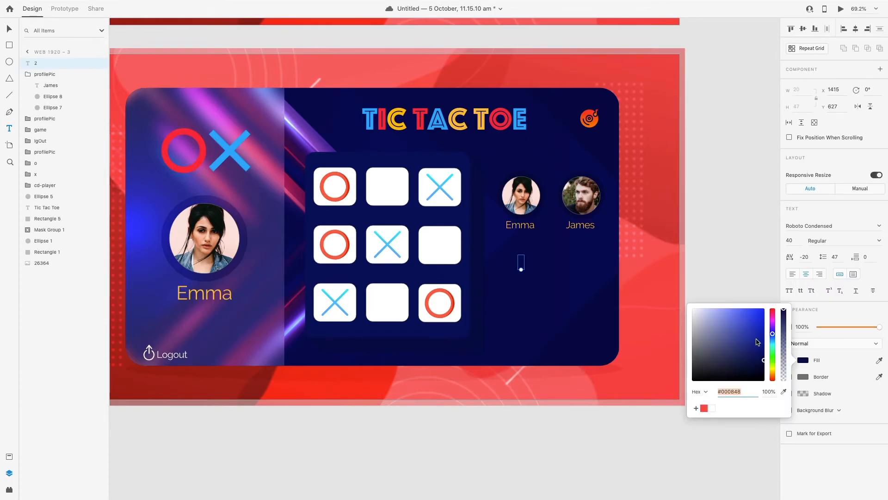
click(582, 260)
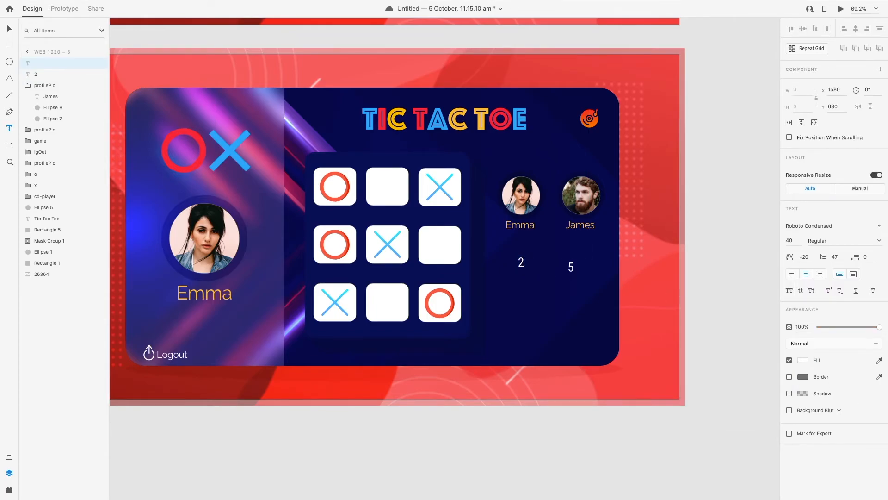
Set the scores to size 60 and align each one level beneath its profile
click(7, 26)
click(13, 28)
drag(587, 253, 585, 251)
click(522, 262)
click(795, 241)
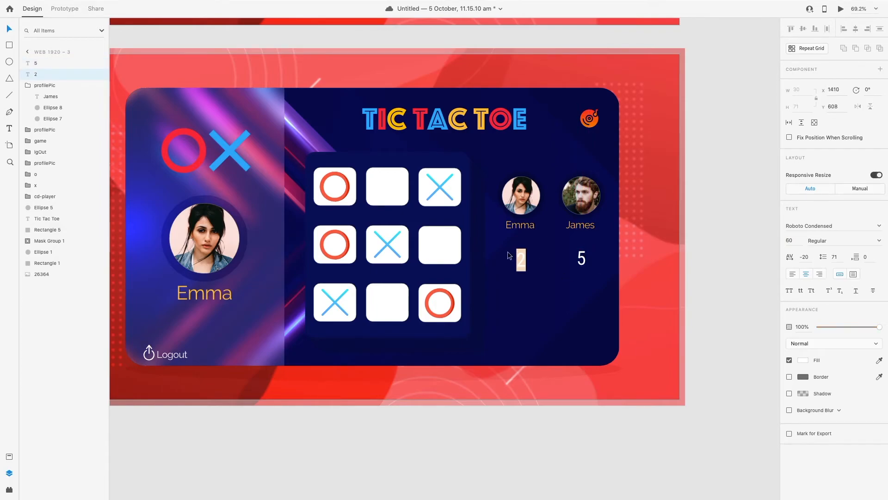
drag(518, 254, 523, 254)
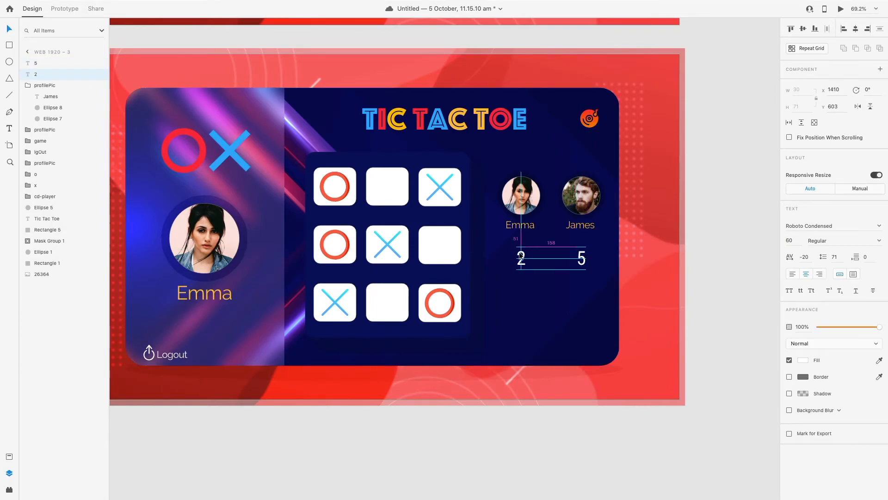
click(499, 276)
Add the text Vs in a smaller all-caps style and place it between the two scores
key(t)
click(521, 303)
text(Vs)
click(795, 241)
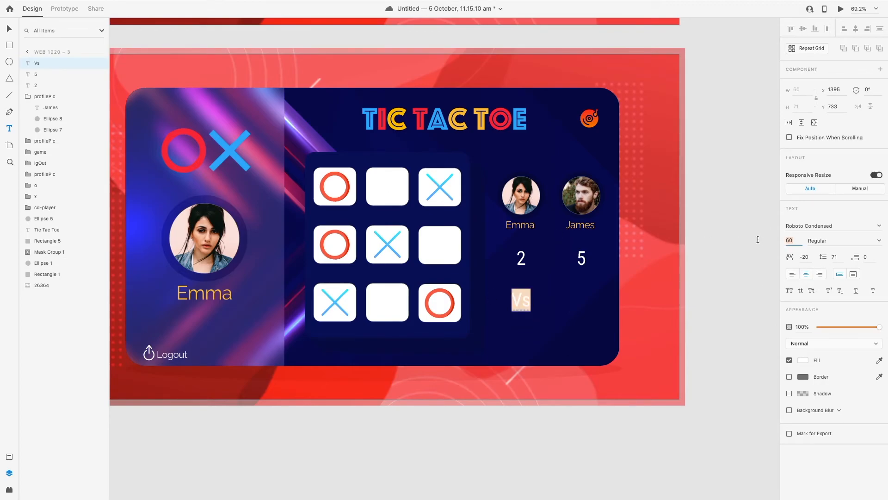
drag(520, 303, 552, 261)
click(506, 319)
Nudge the VS label left to centre it between the scores
click(554, 259)
key(Left)
key(Left)
key(Left)
key(Left)
key(Left)
key(Left)
key(Left)
click(516, 328)
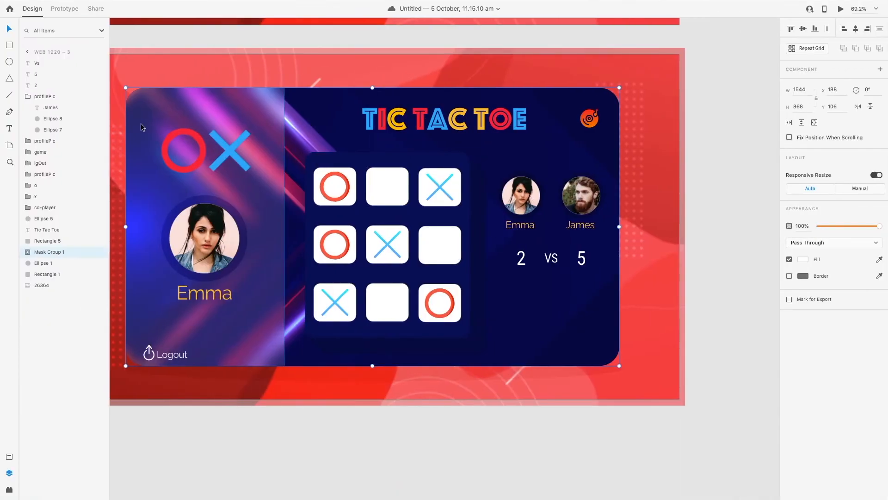
Duplicate the large red O above the first profile, shrinking it to about 63 px with a border size of 10
click(188, 132)
key(ctrl+d)
drag(199, 138, 525, 159)
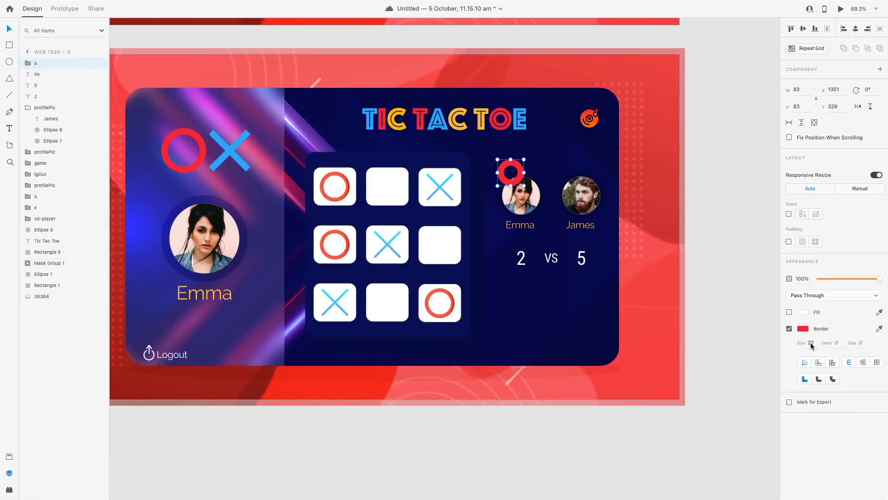
text(10)
key(Return)
drag(516, 163, 526, 152)
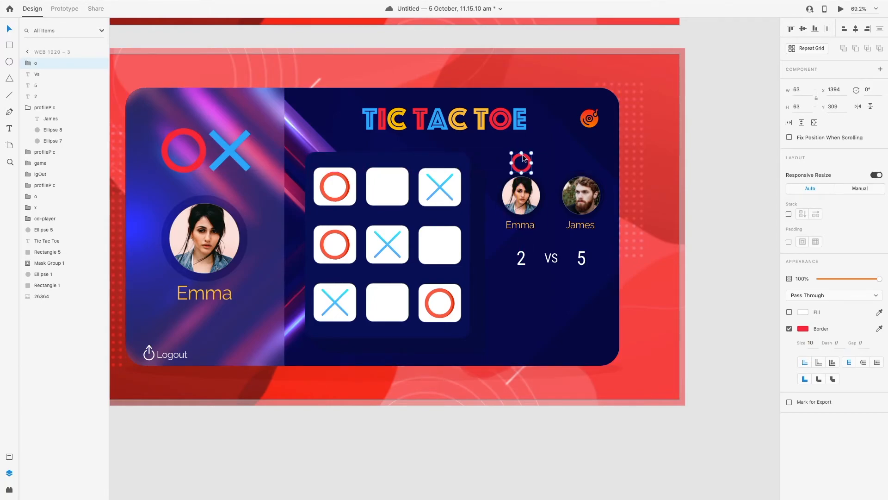
Copy the large blue X above the second profile, shrinking it to about 49 px with a border size of 10
click(235, 153)
key(super+c)
key(super+v)
drag(232, 149, 580, 166)
text(10)
key(Return)
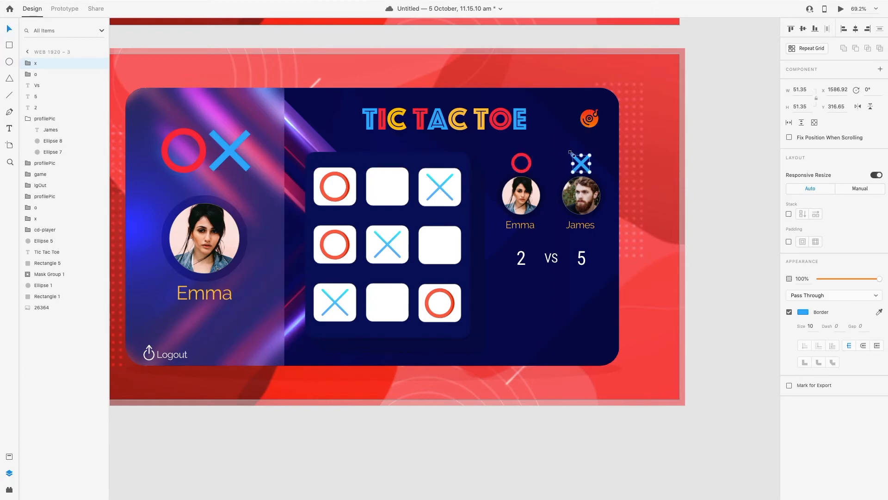
click(611, 410)
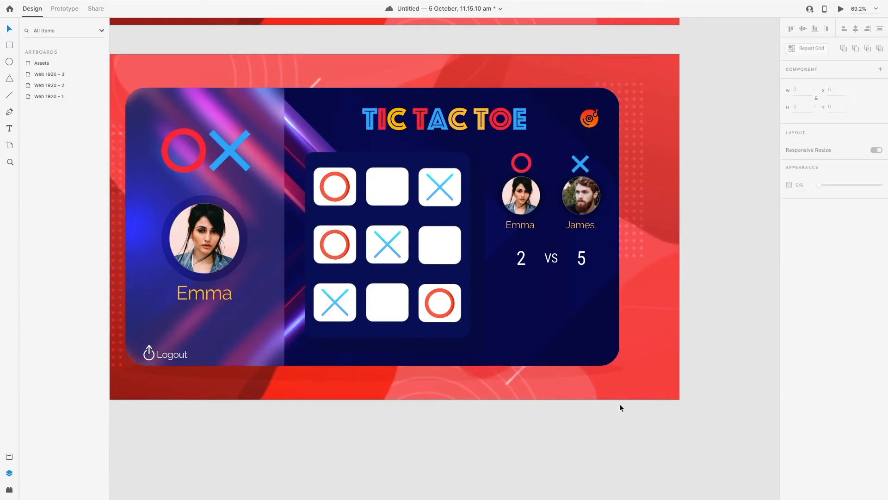
Draw a borderless panel about 218 by 198 px below the scores, with background blur and a corner radius of 20
key(r)
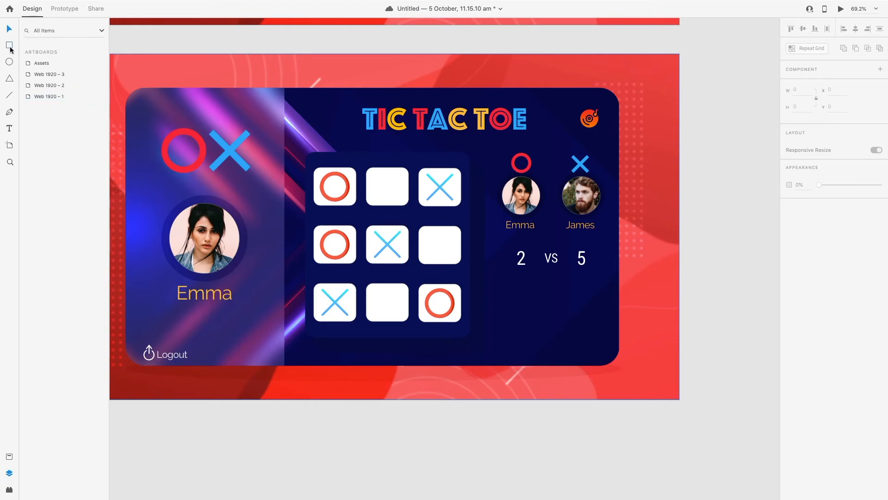
mouse_move(515, 284)
mouse_down()
mouse_move(601, 346)
mouse_move(591, 350)
mouse_up()
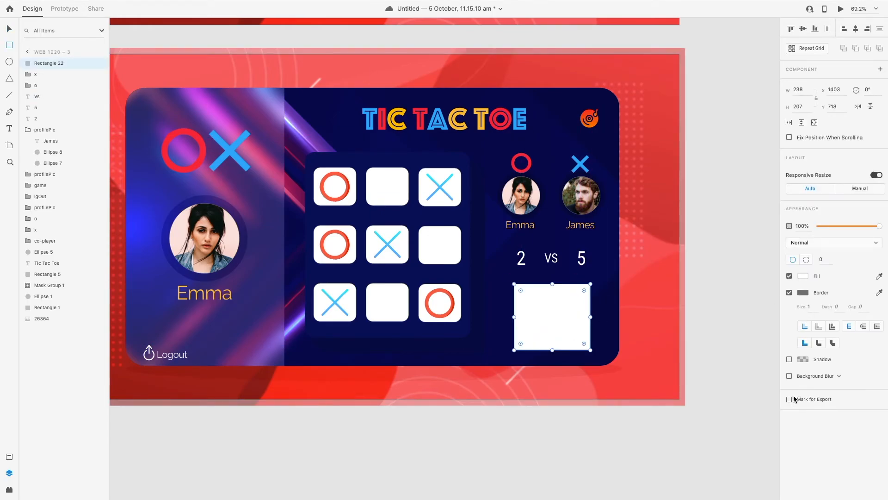
click(790, 375)
click(791, 293)
drag(514, 317, 516, 317)
drag(590, 317, 586, 317)
Add white centred text with the second player's name and Wins at size 60, positioned inside the blurred panel
key(t)
click(544, 304)
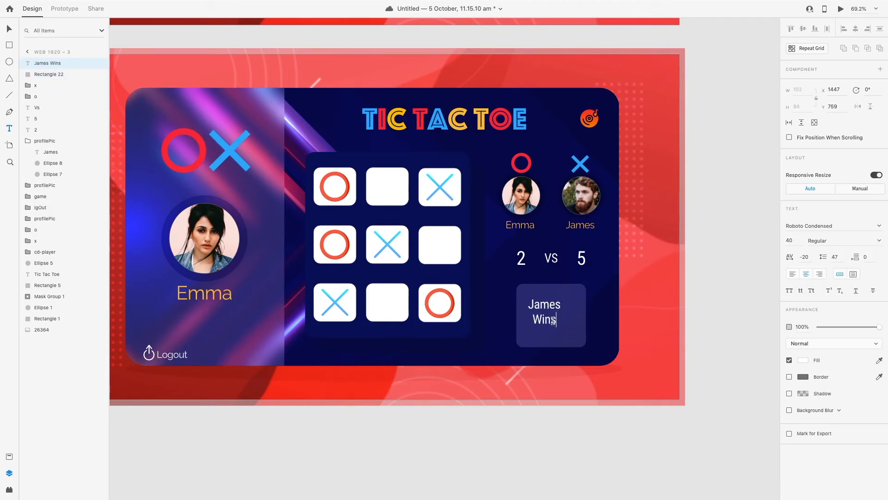
key(super+a)
text(60)
key(Return)
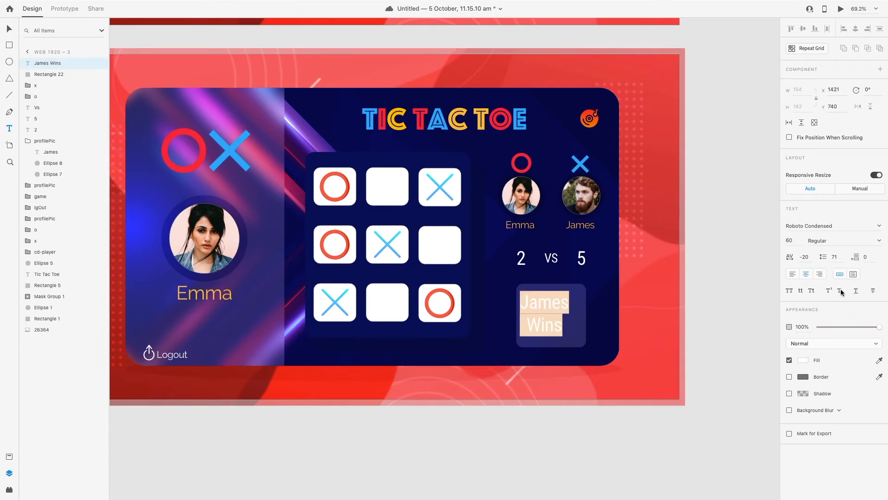
click(807, 276)
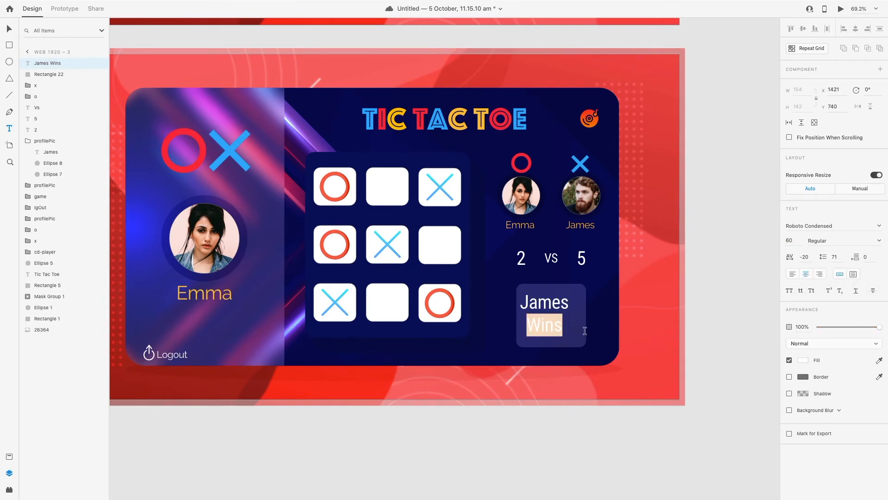
key(Escape)
drag(555, 306, 561, 307)
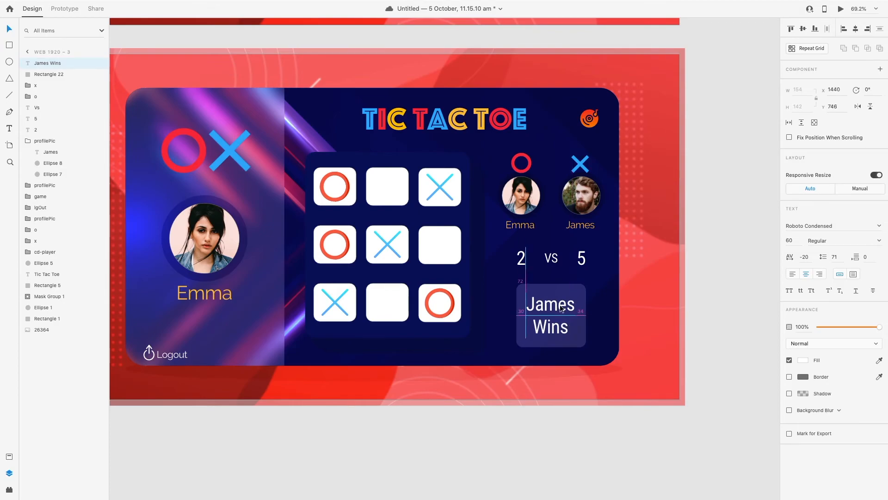
click(587, 354)
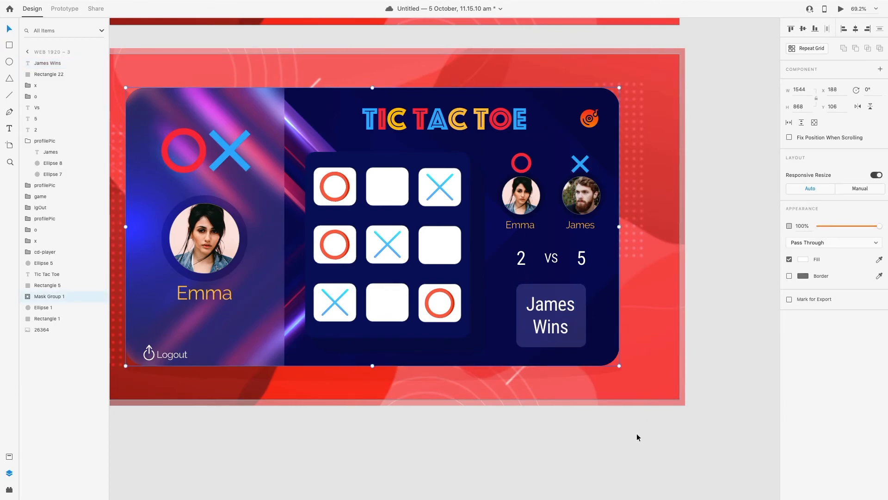
Remove the line break so the winner text sits on a single line
double_click(575, 334)
double_click(576, 334)
click(570, 332)
key(BackSpace)
Resize the blurred panel to about 340 by 124 px and centre the winner text in it
click(555, 324)
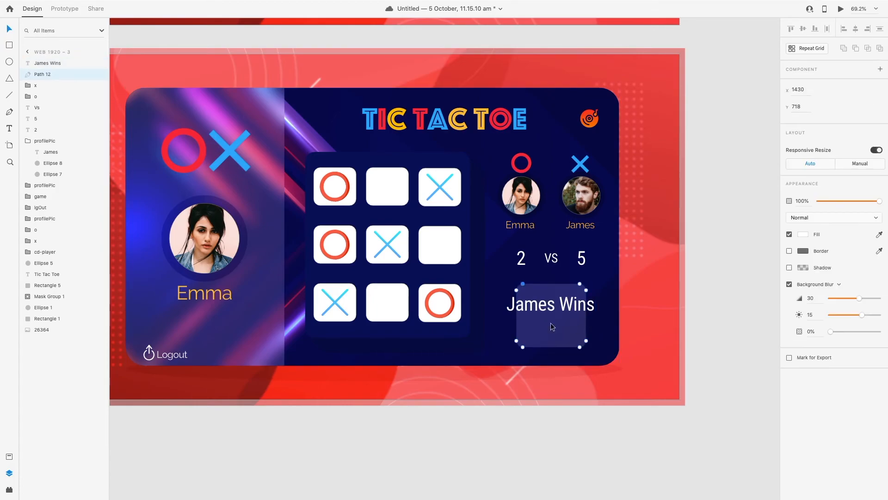
super+click(44, 107)
click(614, 321)
click(554, 326)
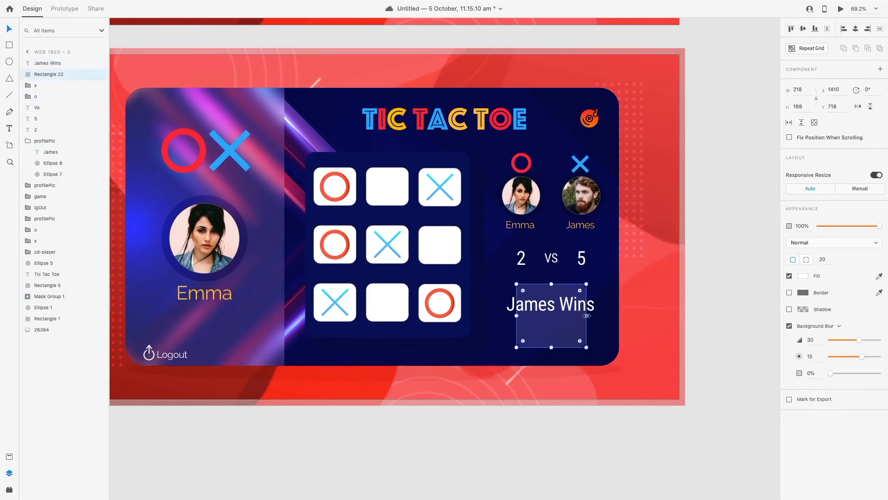
drag(586, 315, 604, 315)
drag(517, 315, 495, 315)
drag(549, 347, 549, 324)
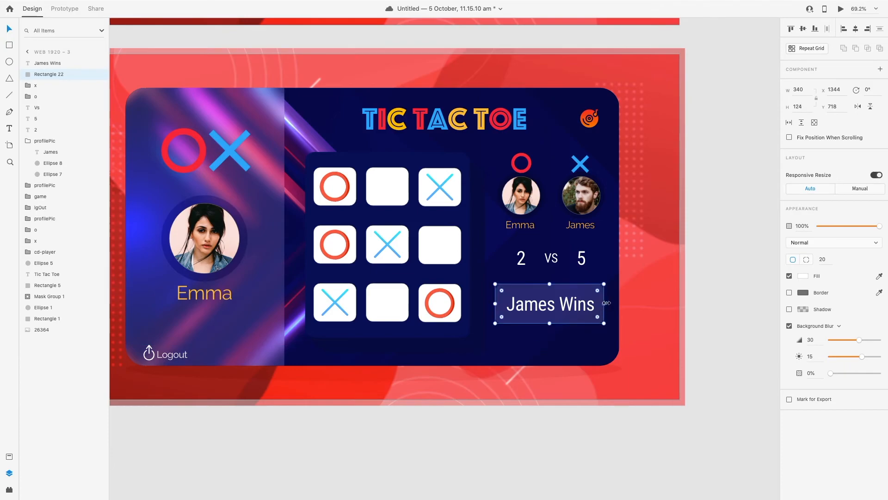
shift+click(534, 305)
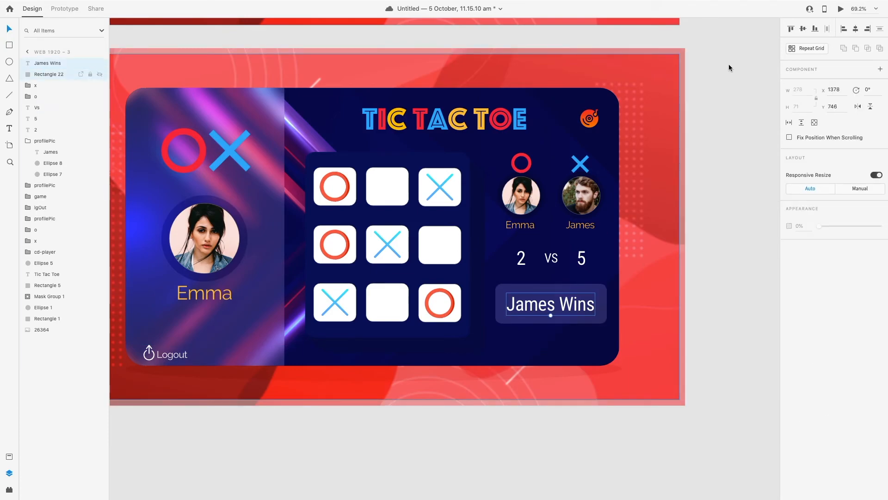
click(603, 336)
Draw a button rectangle about 297 by 65 px below the winner panel and round its corners to about 29
key(r)
drag(507, 338, 602, 357)
drag(513, 351, 523, 351)
Fill the button shape with the red sampled from the Tic Tac Toe title lettering
click(803, 276)
click(727, 230)
drag(726, 227, 737, 230)
click(465, 119)
click(803, 275)
click(784, 313)
click(414, 122)
Add the white text Rematch on the red button at size 30
key(t)
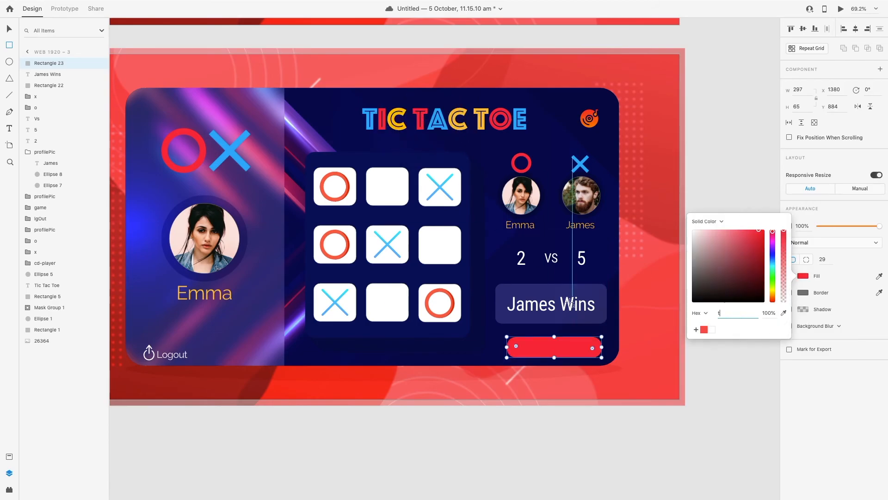
click(607, 357)
text(re)
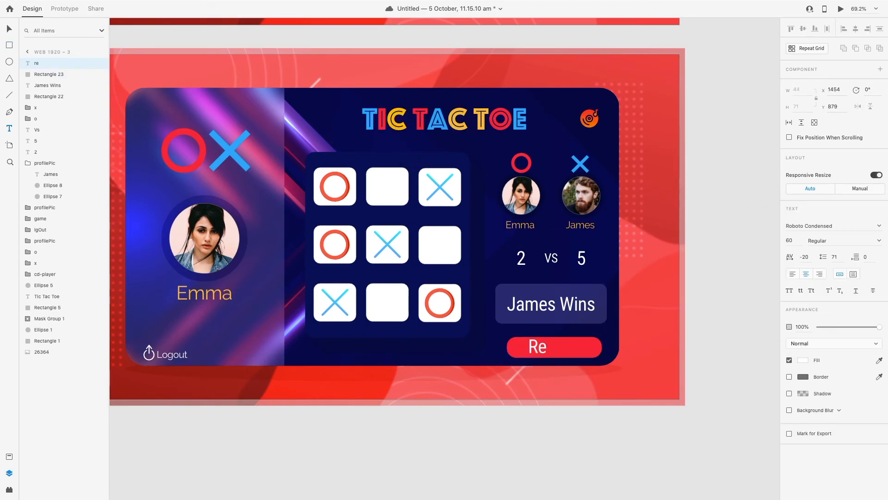
key(ctrl+a)
click(794, 240)
text(30)
key(Return)
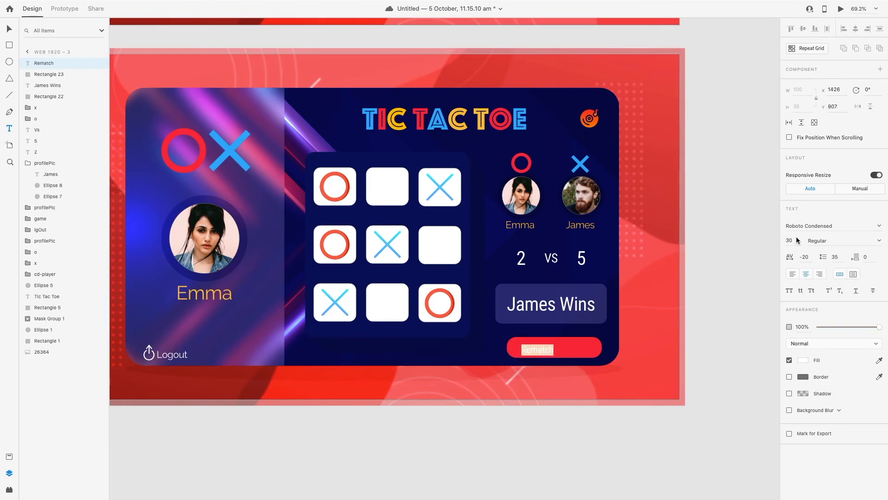
Centre the Rematch label on the button and restyle it as Roboto, size 40, all caps
key(Escape)
drag(534, 350, 554, 349)
double_click(566, 343)
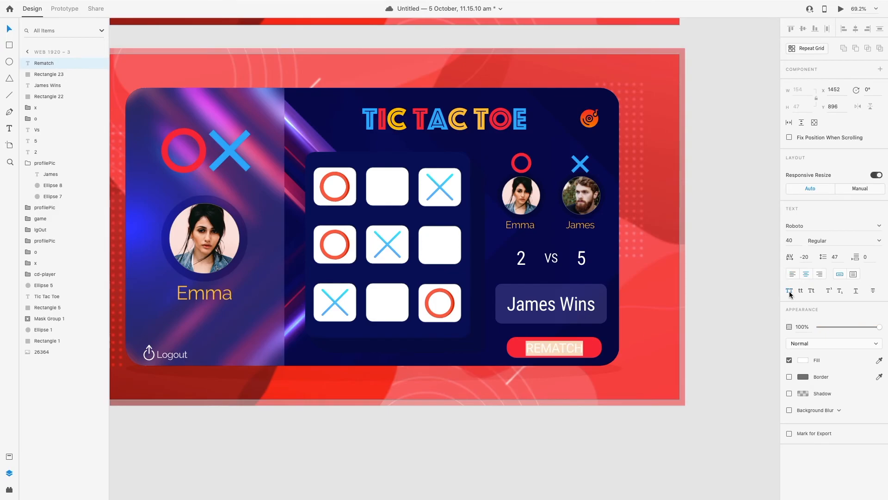
click(584, 431)
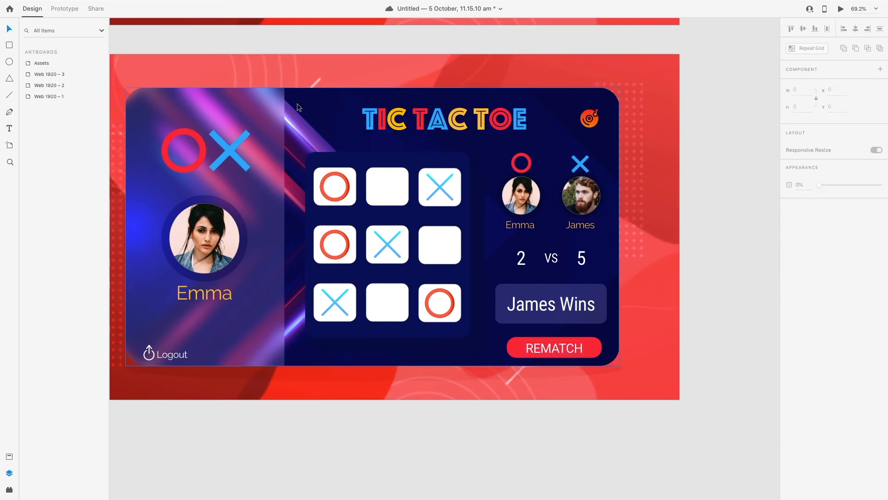
double_click(28, 76)
click(68, 105)
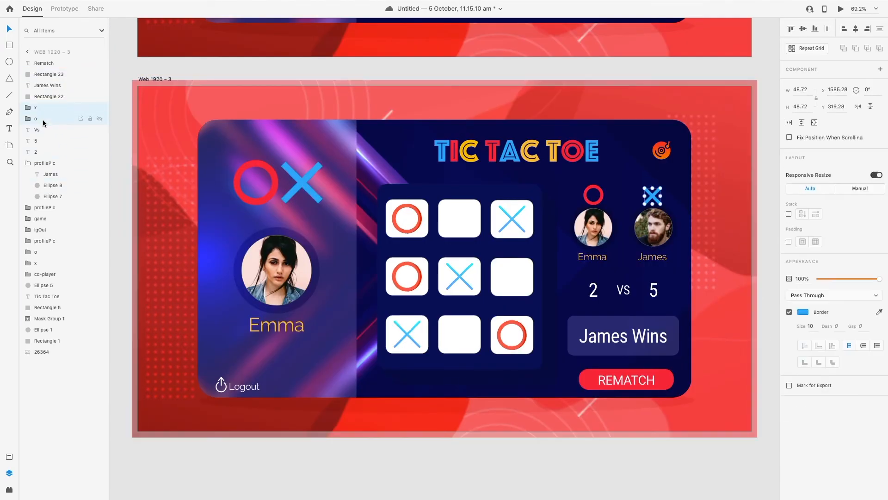
shift+click(74, 164)
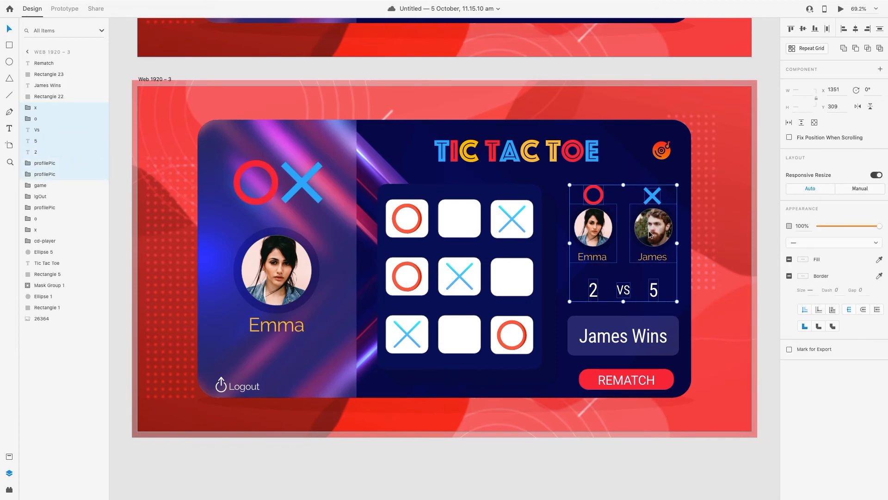
click(697, 399)
Move the score row 2 VS 5 up slightly towards the player profiles
click(594, 290)
shift+click(623, 290)
shift+click(653, 290)
key(Up)
key(Up)
key(Up)
key(shift+Up)
key(shift+Up)
Move the James Wins text and its panel up by about 20 px
click(659, 337)
shift+click(663, 351)
key(Up)
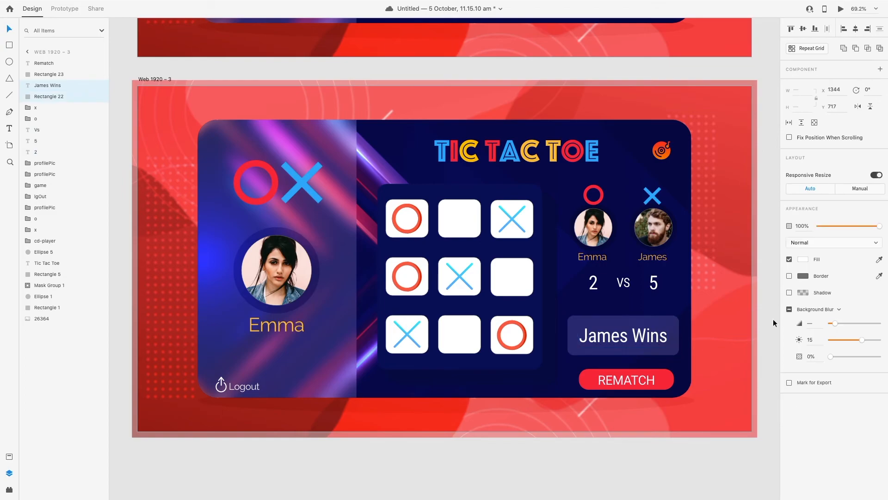
key(Up)
key(Up)
key(Up)
key(Up)
key(Up)
key(Up)
key(Up)
key(Up)
key(Up)
key(Up)
key(Up)
key(Up)
key(Up)
key(Up)
key(Up)
key(Up)
key(Up)
key(Up)
key(Up)
key(Up)
Move the Rematch label and its red button up by about 15 px
click(662, 383)
shift+click(649, 381)
key(Up)
key(Up)
key(Up)
key(Up)
key(Up)
key(Up)
key(Up)
key(Up)
key(Up)
key(Up)
key(Up)
key(Up)
key(Up)
key(Up)
key(Up)
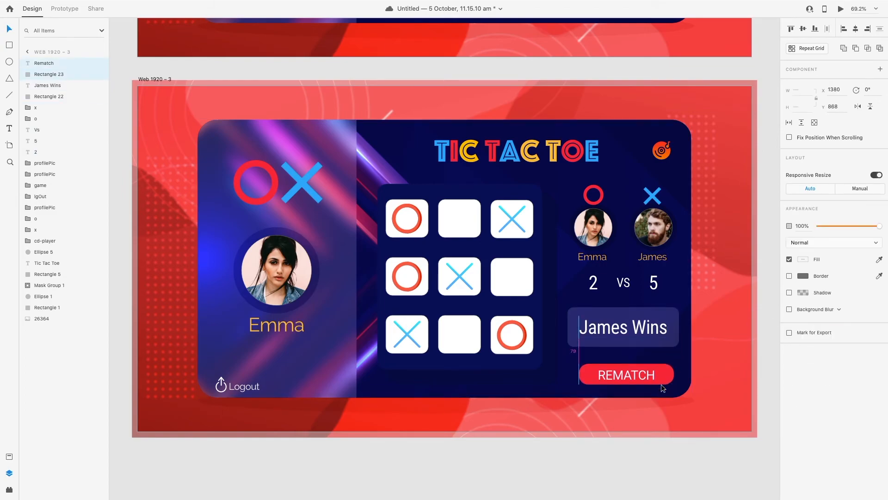
key(Escape)
Widen the gaps between the words of the Tic Tac Toe title on the earlier screen
scroll(521, 250, up, 10)
scroll(517, 250, up, 5)
scroll(518, 250, down, 4)
double_click(487, 319)
key(Left)
key(Right)
key(Right)
key(Right)
key(Right)
key(Right)
key(Right)
key(Right)
key(Right)
Widen the gaps between the words of the Tic Tac Toe title on the gameplay screen with extra spaces
scroll(516, 250, down, 8)
double_click(516, 348)
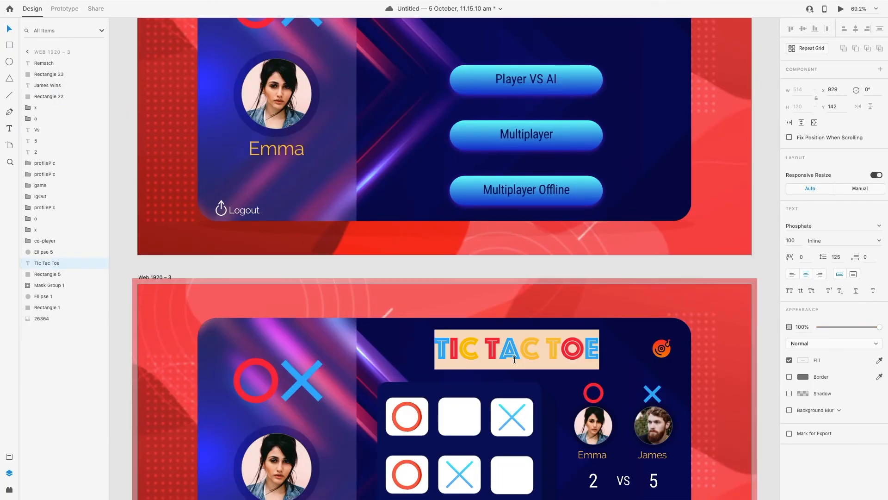
key(Left)
key(Right)
key(Right)
key(Right)
key(Right)
key(Right)
key(Right)
key(Right)
key(Right)
key(Escape)
Try a diagonal winning line through the three X marks with a border size of 5 and the colour #FF3636
scroll(115, 301, down, 3)
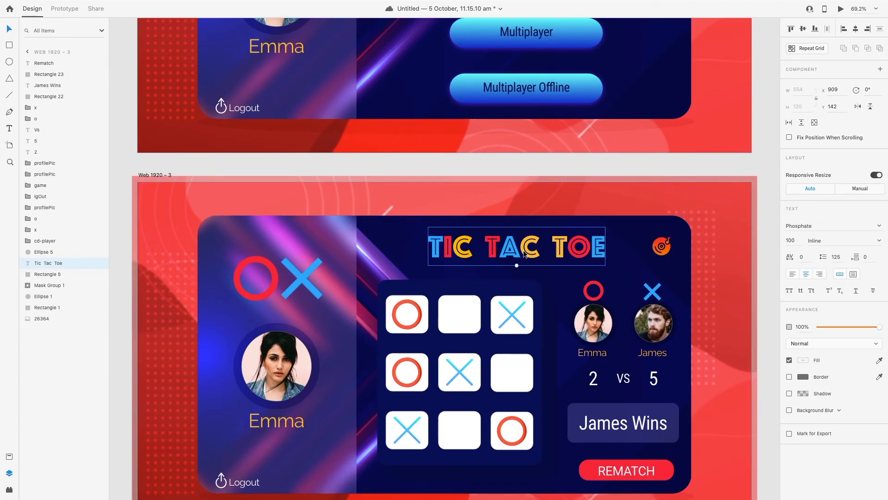
scroll(513, 370, down, 3)
click(511, 468)
click(10, 96)
mouse_move(233, 322)
mouse_down()
mouse_move(405, 323)
mouse_move(509, 198)
mouse_up()
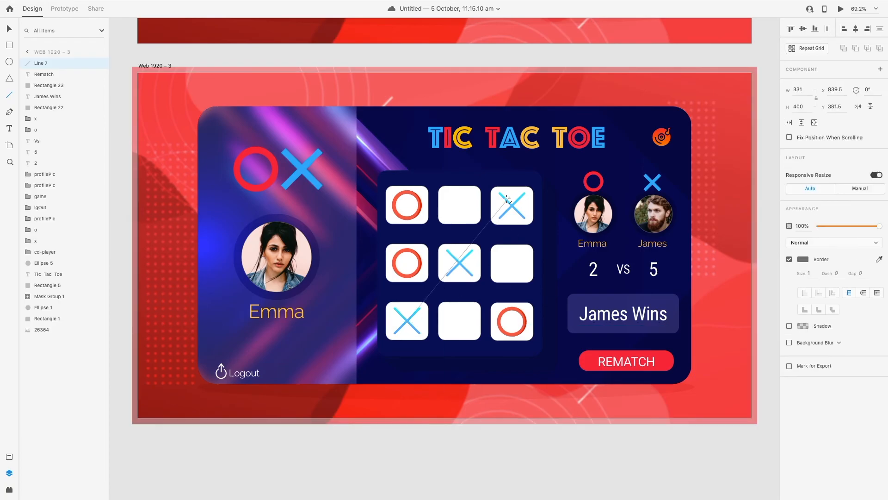
click(809, 273)
text(5)
click(804, 260)
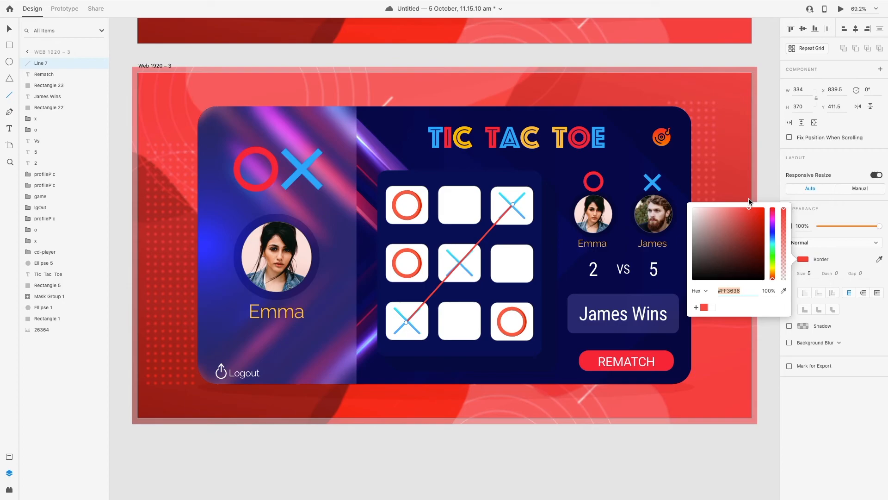
click(811, 365)
Try other border colours for the winning line, and undo the styling together with the line
click(801, 260)
click(801, 261)
click(803, 259)
drag(724, 214, 704, 213)
drag(742, 253, 733, 205)
click(812, 356)
key(super+z)
key(super+z)
key(super+z)
Draw a borderless bar about 427 by 17 px between the grid's first two rows with a red to dark blue linear gradient fill
drag(389, 232, 526, 239)
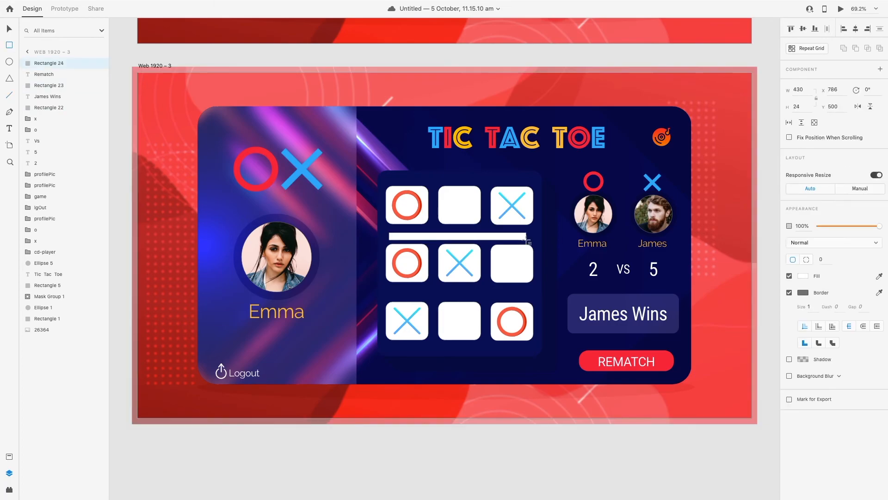
click(803, 276)
click(708, 222)
click(716, 229)
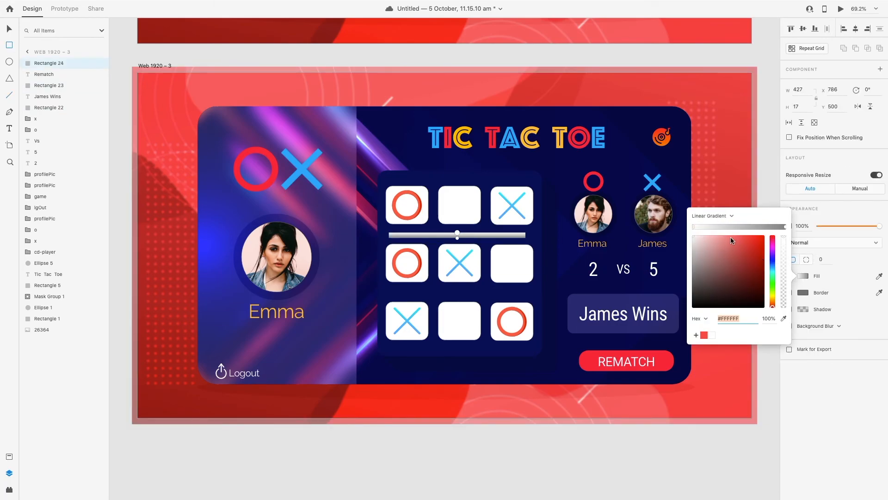
click(747, 235)
click(776, 259)
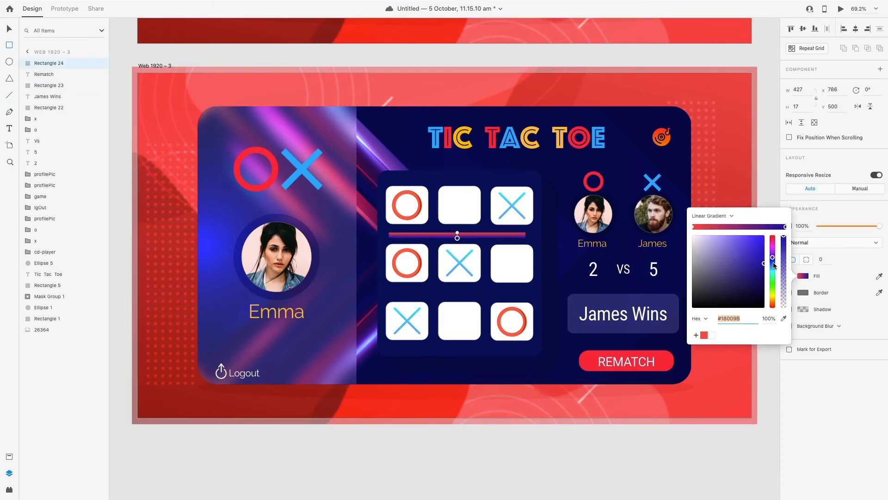
click(851, 424)
Add a light blue #41D8FF stop at the middle of the bar's gradient
click(447, 233)
click(803, 277)
key(Escape)
key(v)
click(803, 276)
drag(477, 232, 675, 239)
click(737, 226)
click(773, 269)
drag(743, 265, 746, 236)
drag(476, 239, 486, 240)
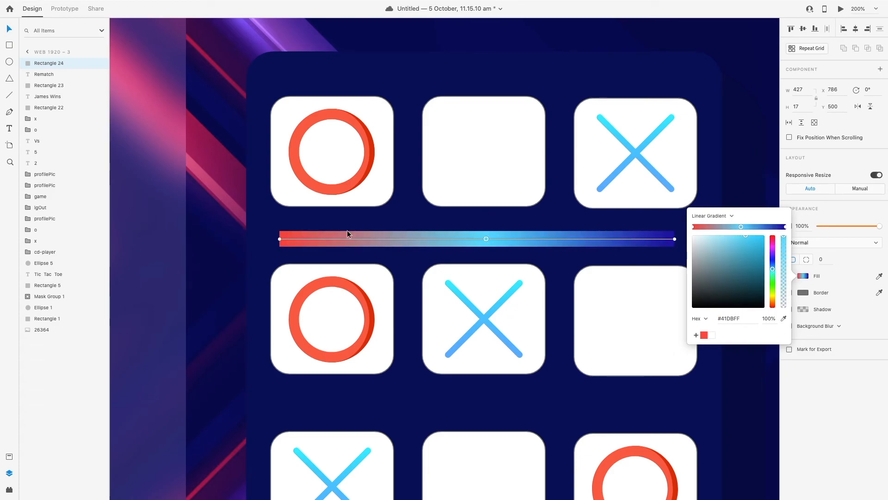
click(654, 296)
Resize the gradient bar to about 504 by 16 px, move it over the grid and rotate it to 45°
scroll(654, 295, down, 3)
drag(478, 185, 478, 183)
drag(674, 176, 746, 176)
drag(528, 177, 509, 235)
click(871, 90)
text(45)
key(Return)
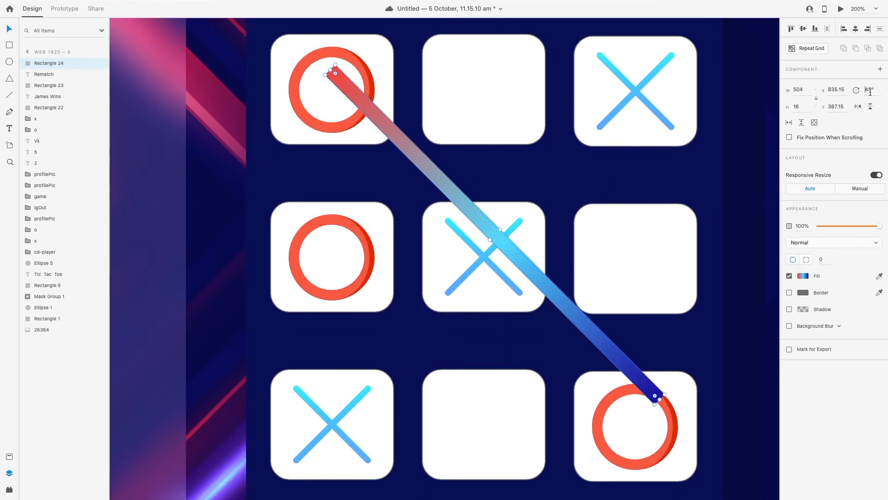
Rotate the gradient bar to -45° and position it along the diagonal of the three X marks
drag(660, 401, 294, 416)
mouse_move(494, 198)
mouse_down()
mouse_move(505, 242)
mouse_move(493, 226)
mouse_move(509, 234)
mouse_move(498, 214)
mouse_up()
drag(680, 60, 670, 44)
drag(568, 139, 564, 135)
drag(670, 47, 665, 43)
drag(554, 151, 551, 151)
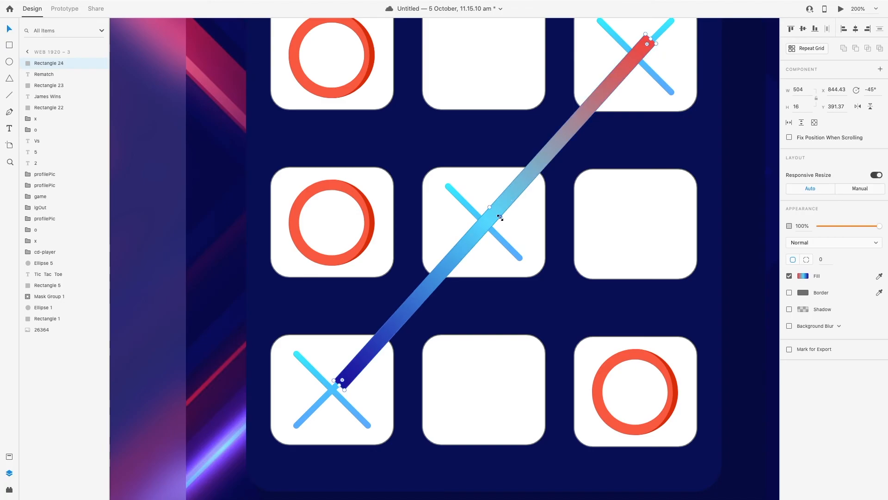
Thin the gradient bar to a height of 10 and nudge it onto the X diagonal
drag(500, 216, 498, 213)
key(Right)
key(Right)
key(Right)
key(Right)
key(Up)
Rotate the gradient bar to 132°, shorten it to a width of about 457 and set its height to 5
click(876, 9)
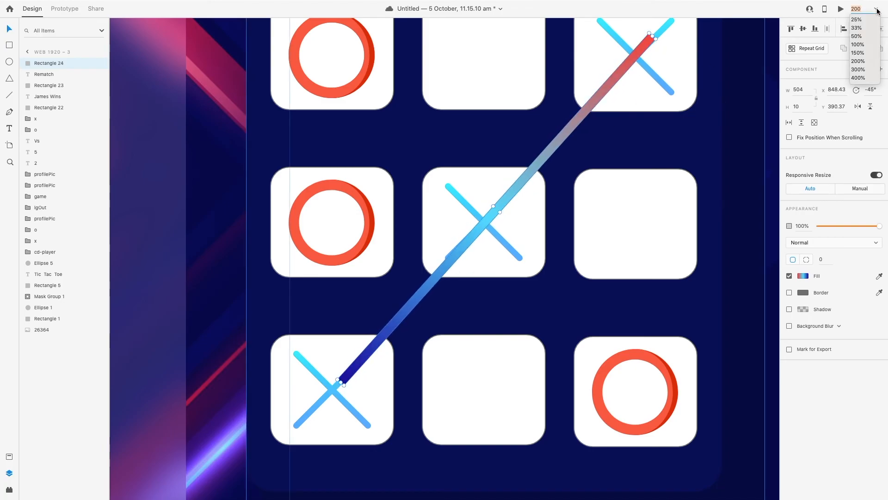
click(860, 36)
drag(460, 244, 459, 252)
scroll(477, 275, up, 1)
scroll(447, 275, down, 1)
scroll(447, 275, up, 3)
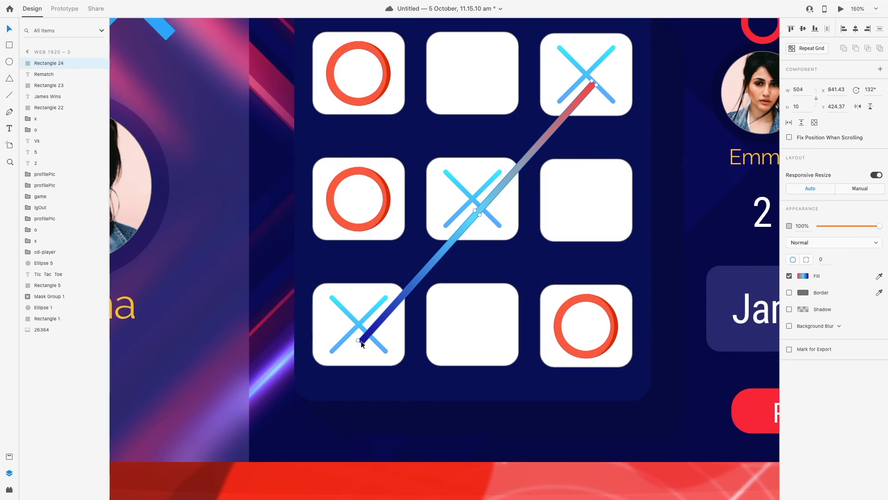
drag(363, 342, 378, 330)
drag(596, 83, 584, 93)
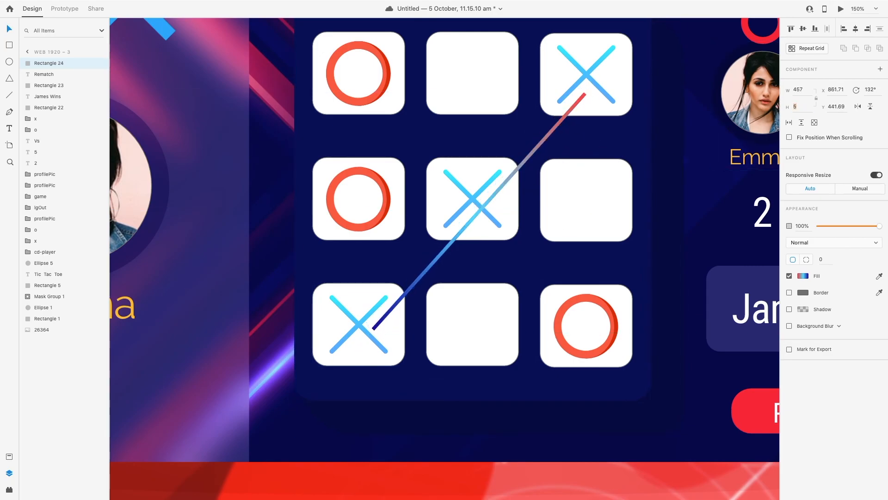
Move the gradient bar to the grid's last column and set its rotation to 90°
drag(465, 220, 586, 233)
click(877, 92)
text(0)
key(Return)
click(875, 91)
text(90)
key(Return)
Move the O from the last cell of the grid's bottom row to the middle cell of that row
click(579, 242)
double_click(574, 301)
drag(574, 301, 463, 299)
Copy the centre X into the bottom row's last cell and move the centre X to the middle row's last cell
alt+drag(471, 196, 585, 329)
drag(473, 200, 586, 201)
click(461, 208)
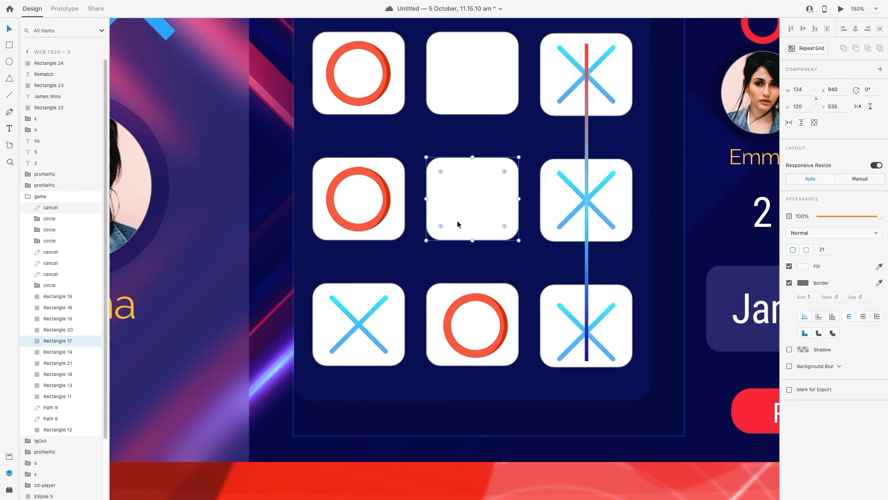
Try a darker navy fill on the backing rectangle behind the game board
scroll(537, 219, up, 5)
click(667, 199)
click(803, 267)
drag(740, 271, 772, 280)
Try a dark border colour on the small corner shape behind the board, remove the border and open its fill colour
click(671, 151)
click(803, 269)
click(835, 271)
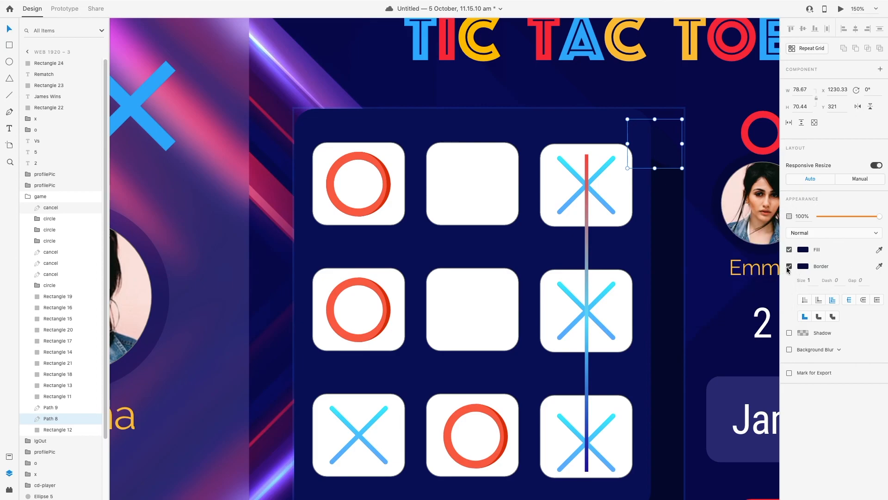
click(788, 267)
click(803, 249)
scroll(514, 267, down, 5)
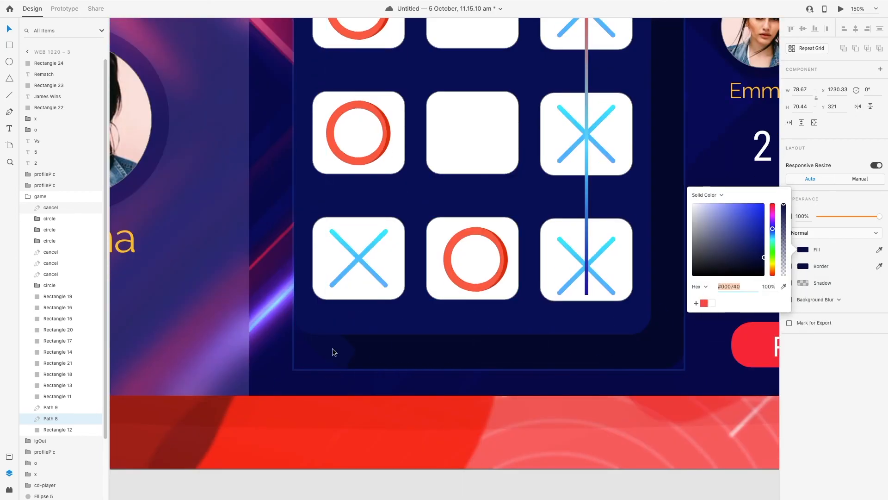
scroll(728, 141, up, 4)
click(835, 355)
Undo the colour and border changes made to the board's backing shapes
key(super+z)
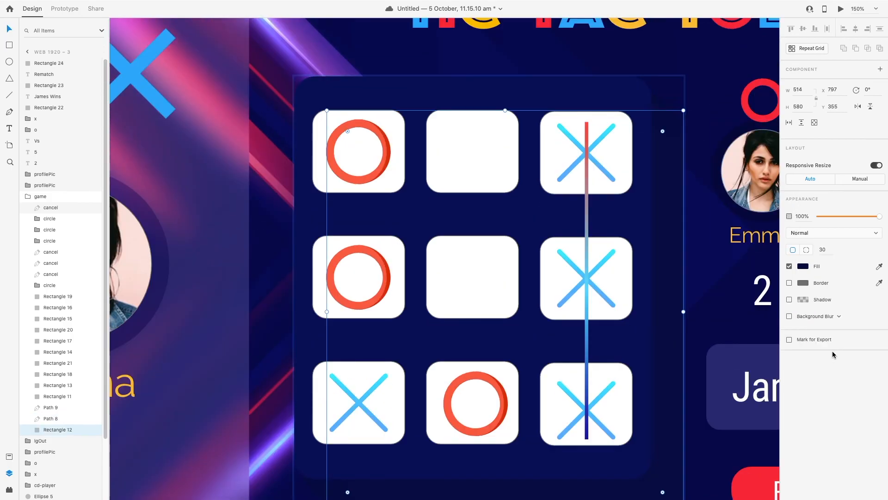
key(super+z)
key(super+z)
Move the centre X back into the middle row's last cell, centred under the gradient line
drag(473, 280, 587, 284)
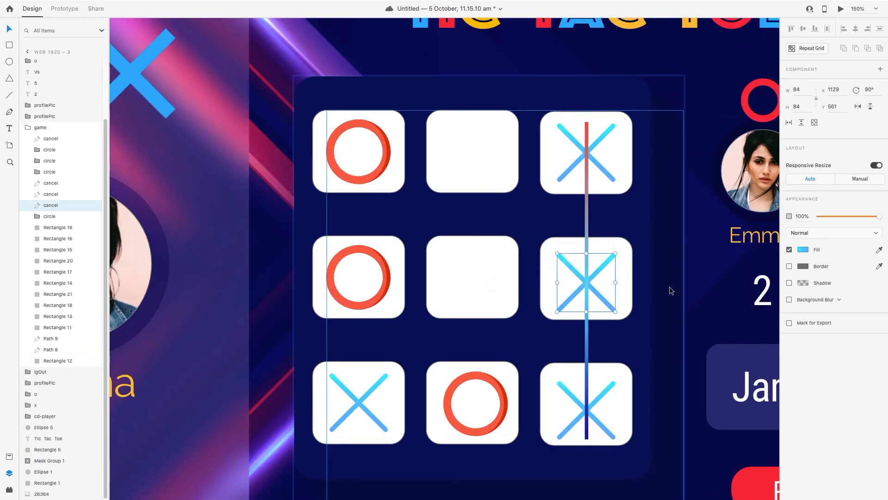
click(588, 282)
key(super+z)
drag(473, 281, 587, 281)
scroll(587, 281, down, 2)
click(875, 9)
click(858, 41)
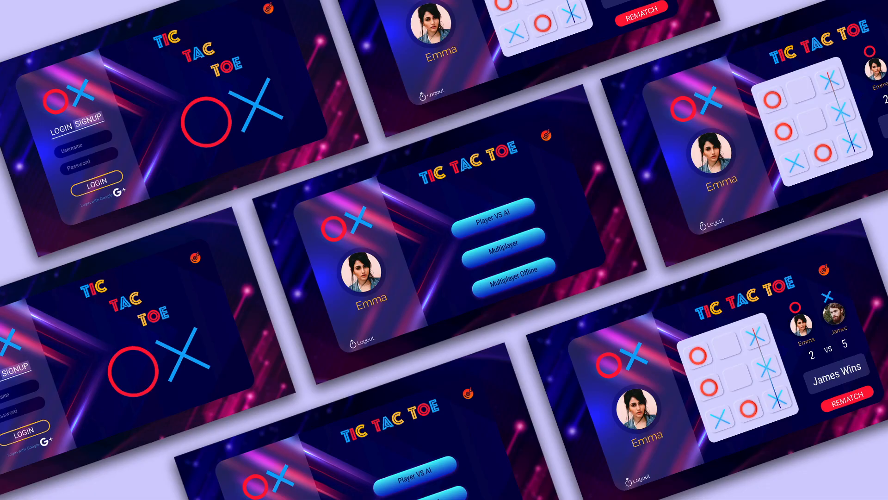